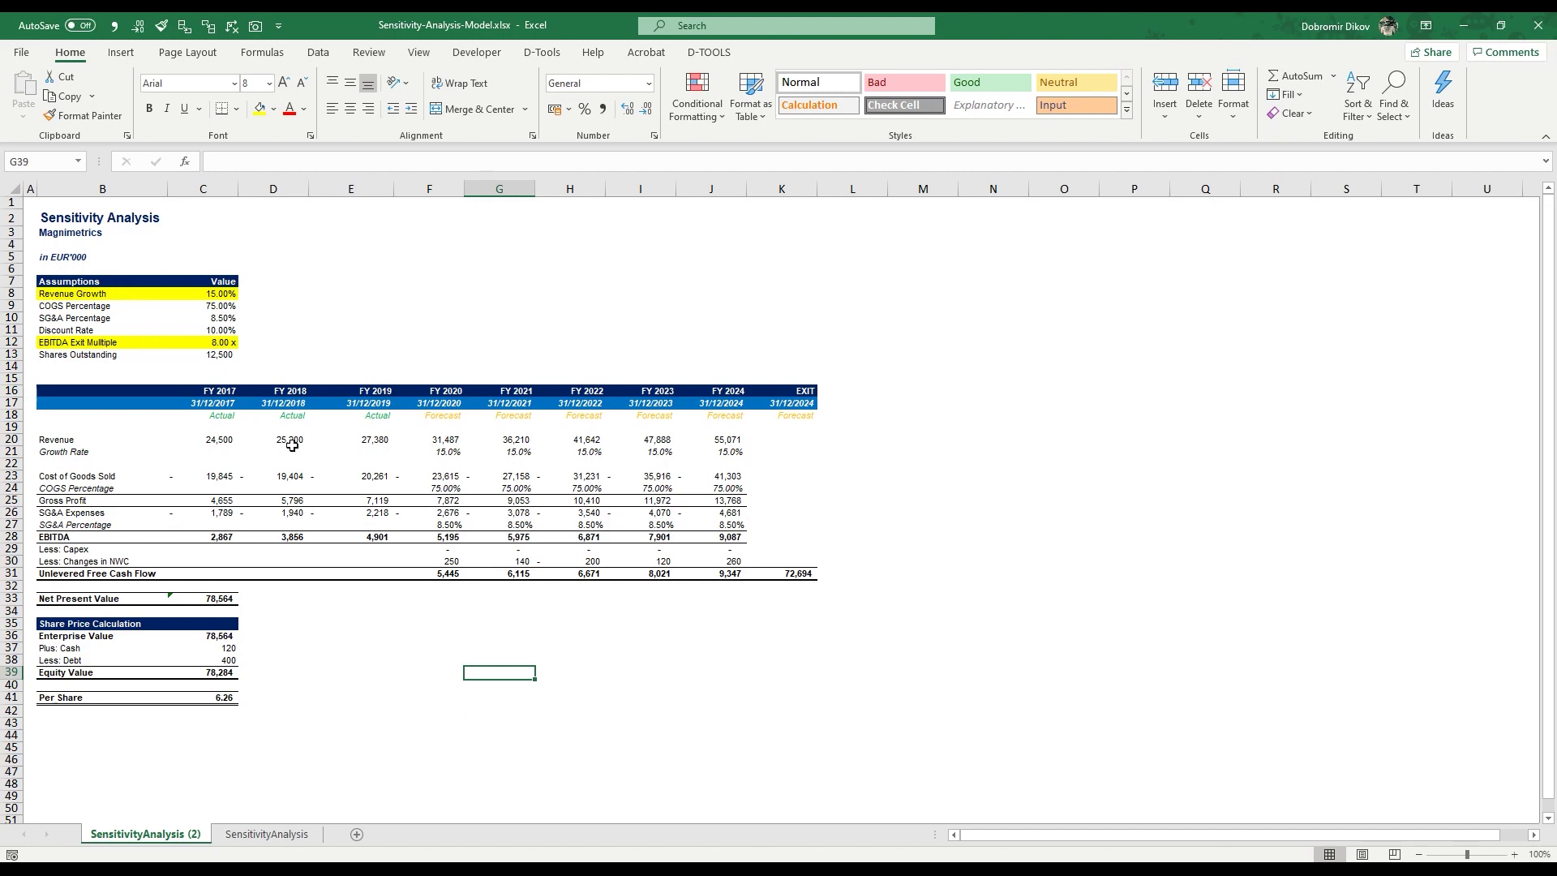
- Review the FY 2017–2024 figures, the exit value and per-share price formulas, and shares outstanding
drag(218, 414, 369, 564)
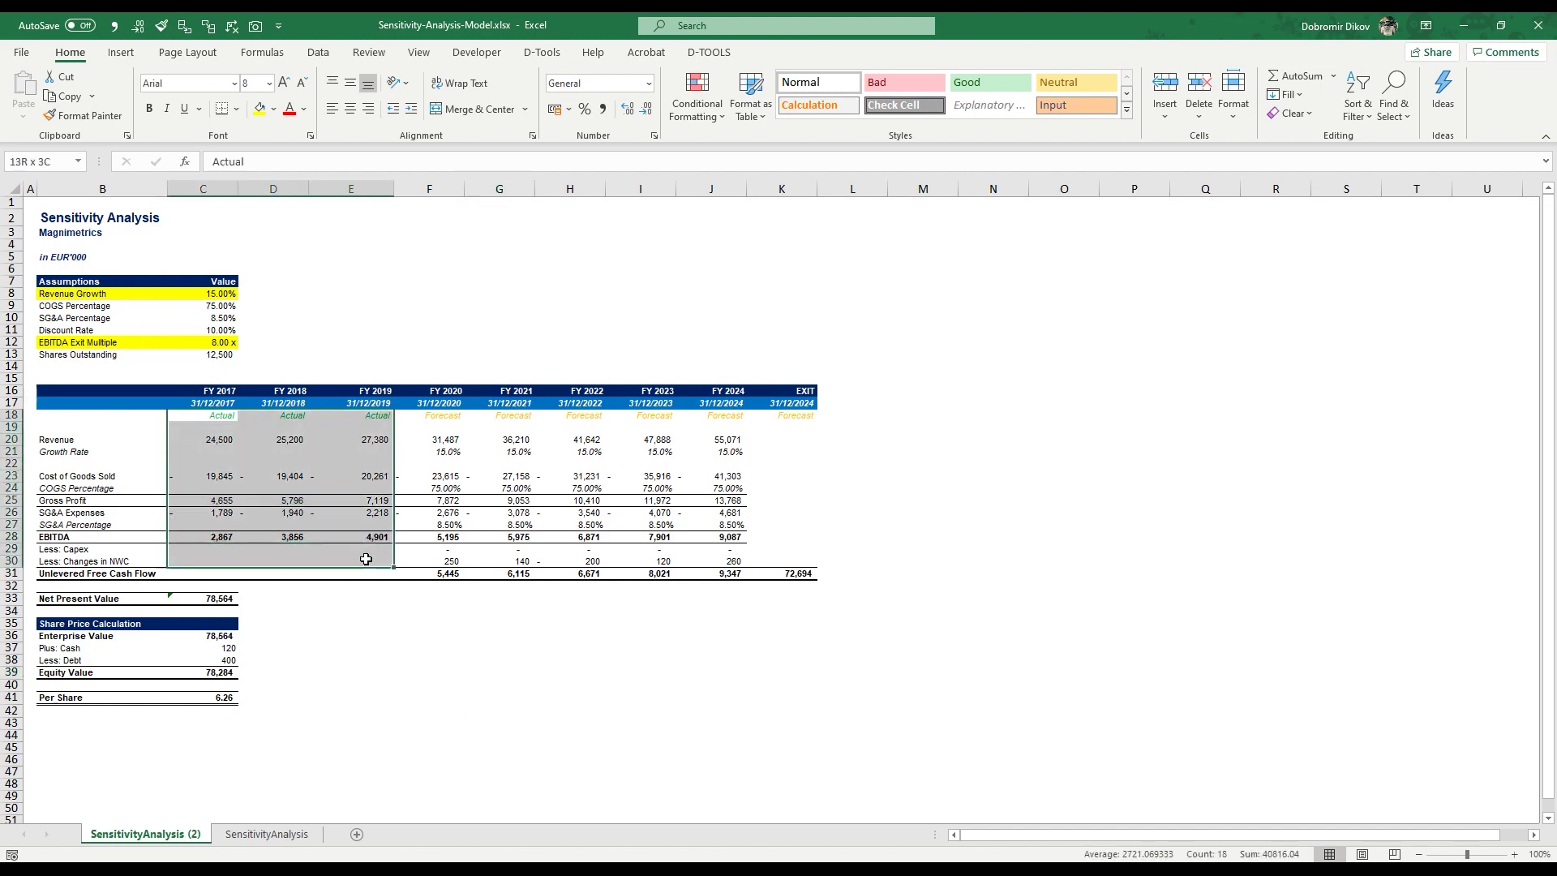
drag(439, 414, 705, 564)
click(801, 575)
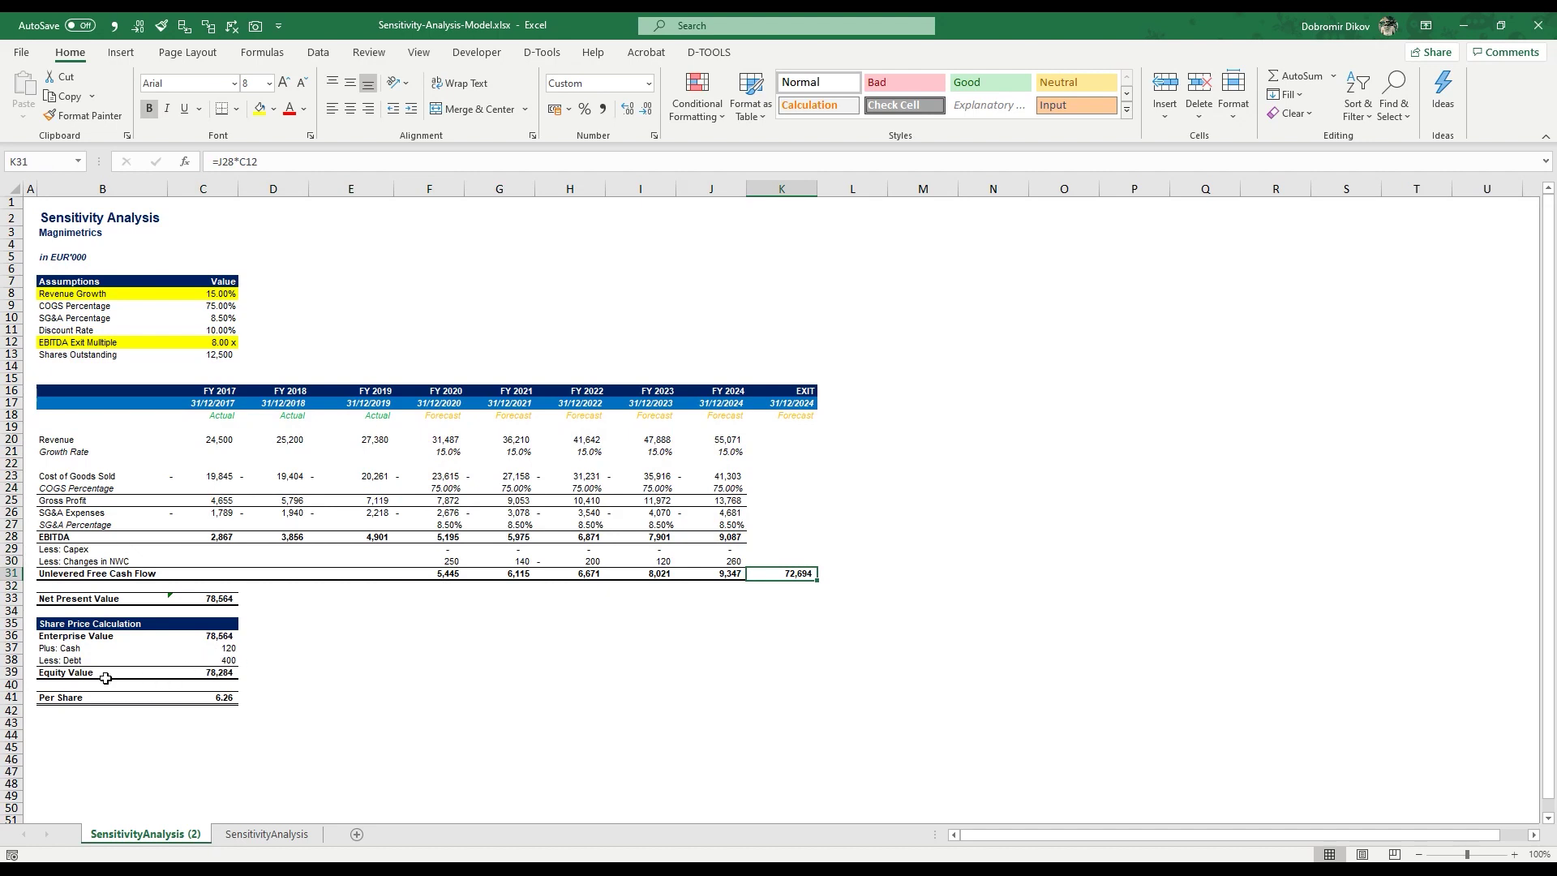
click(213, 699)
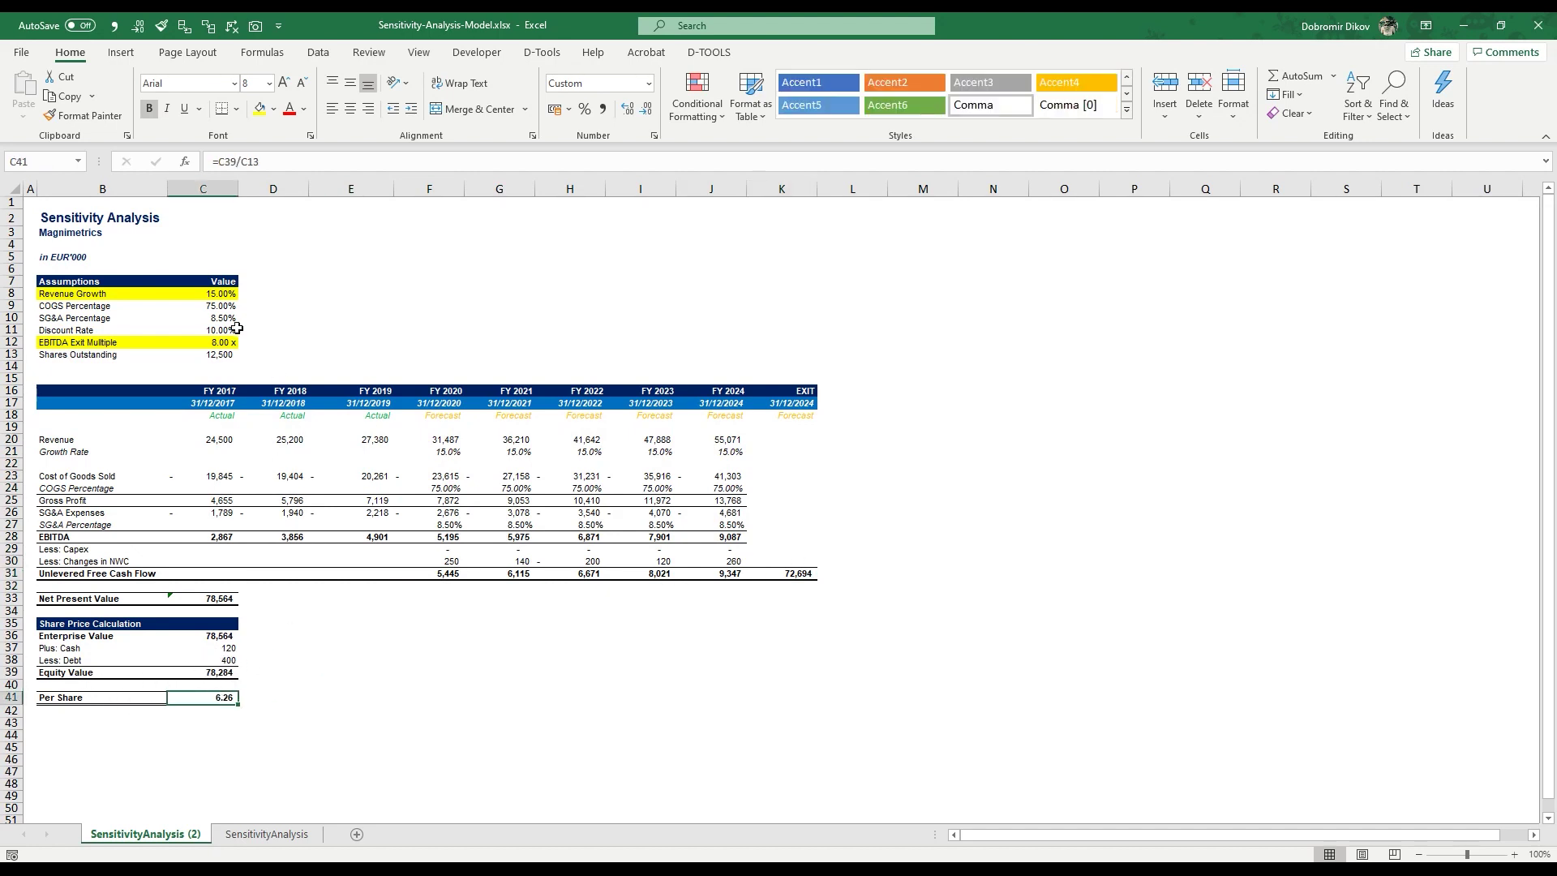
click(215, 357)
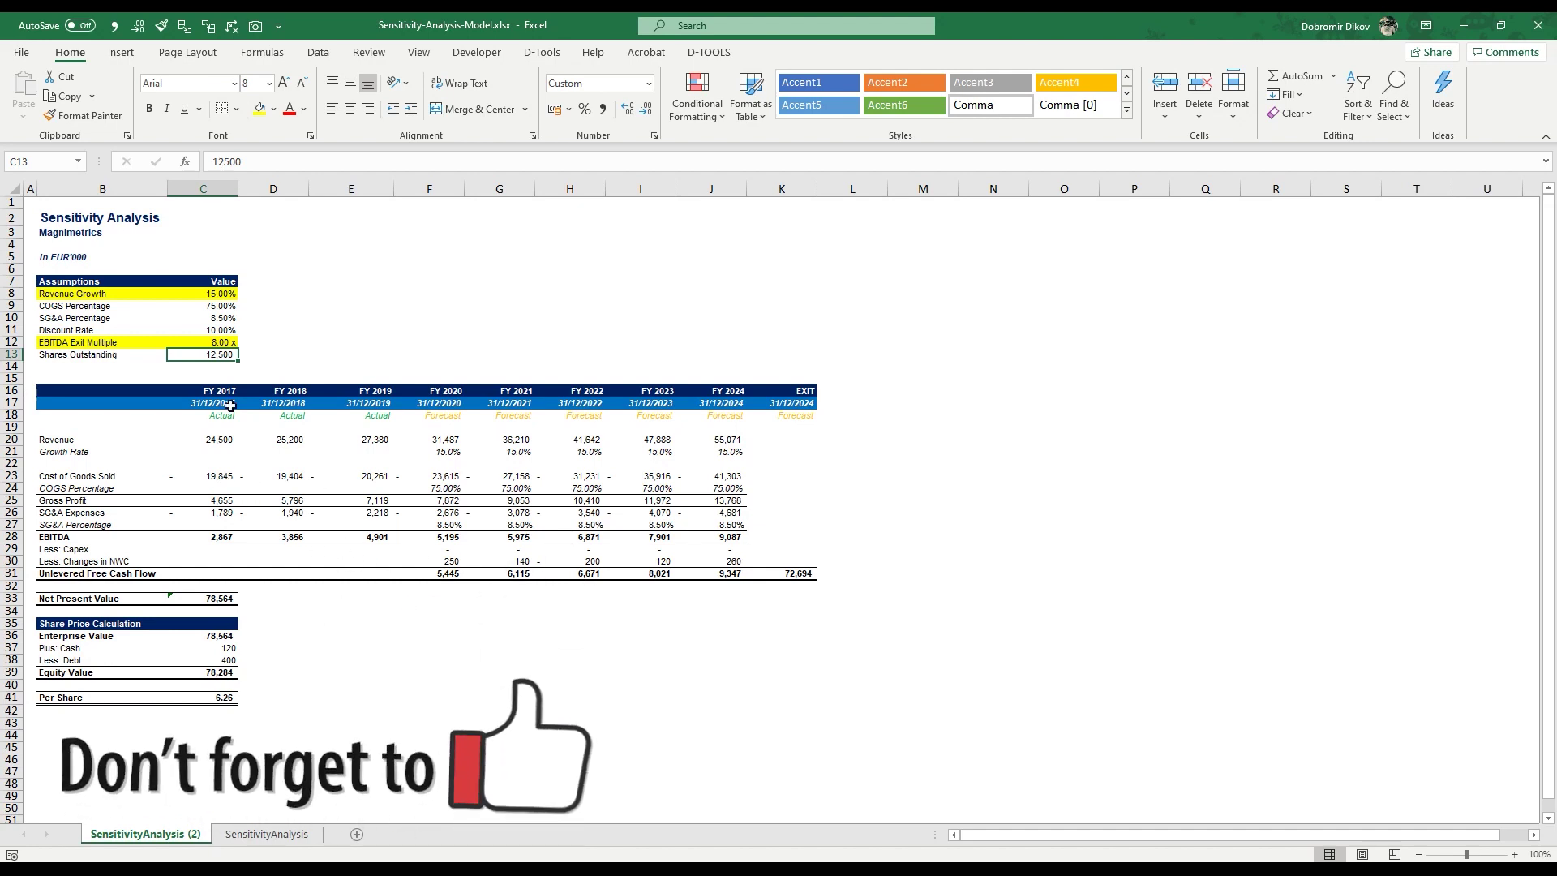
click(454, 339)
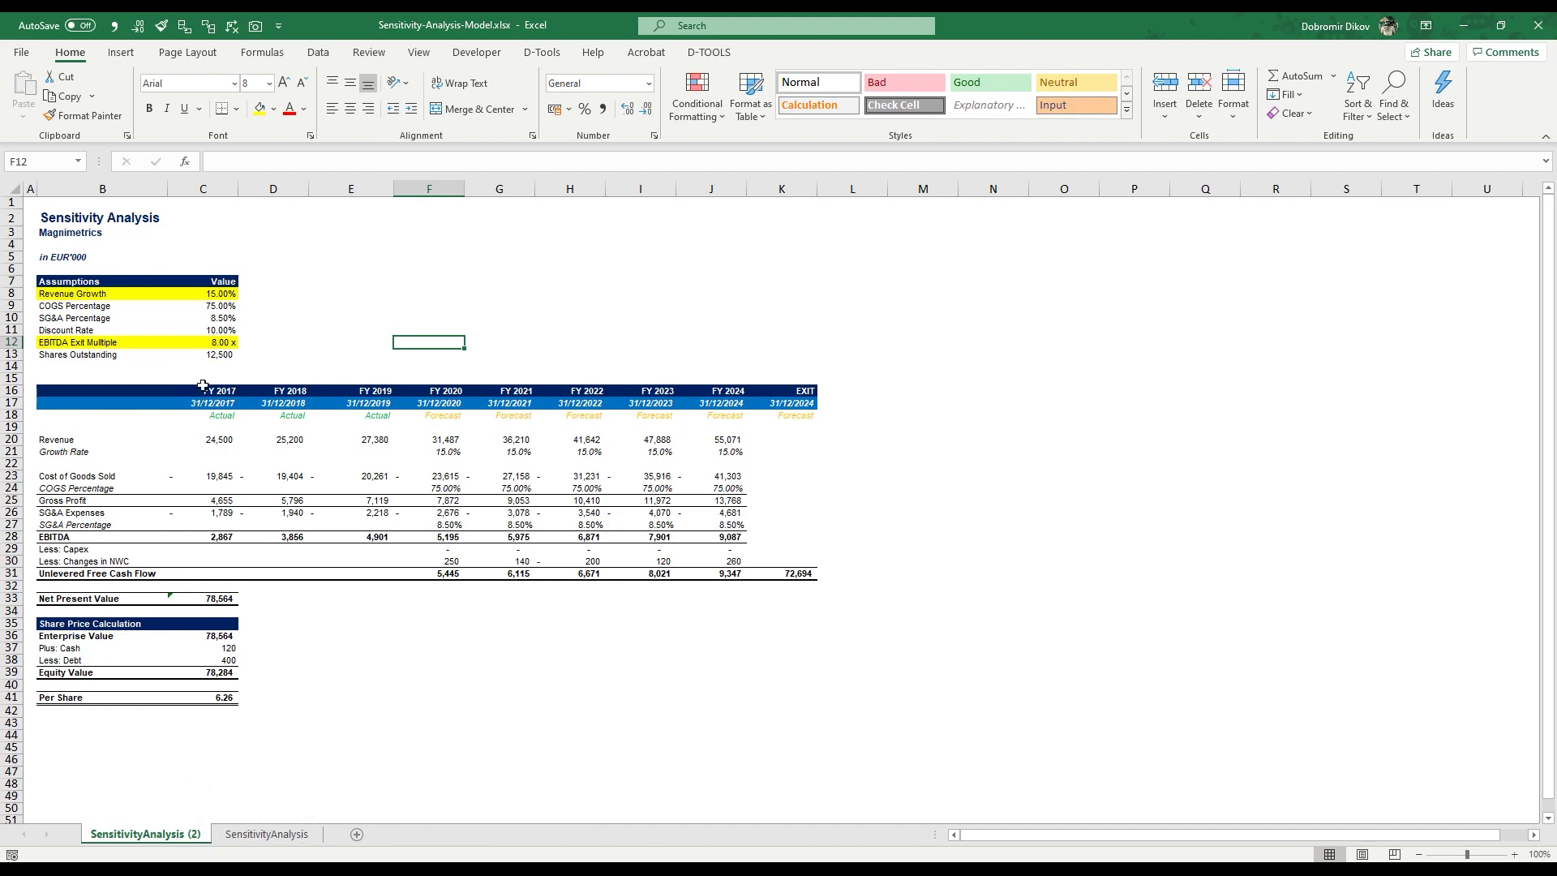
- Review the assumption inputs, including the Revenue Growth and EBITDA Exit Multiple rows
click(220, 293)
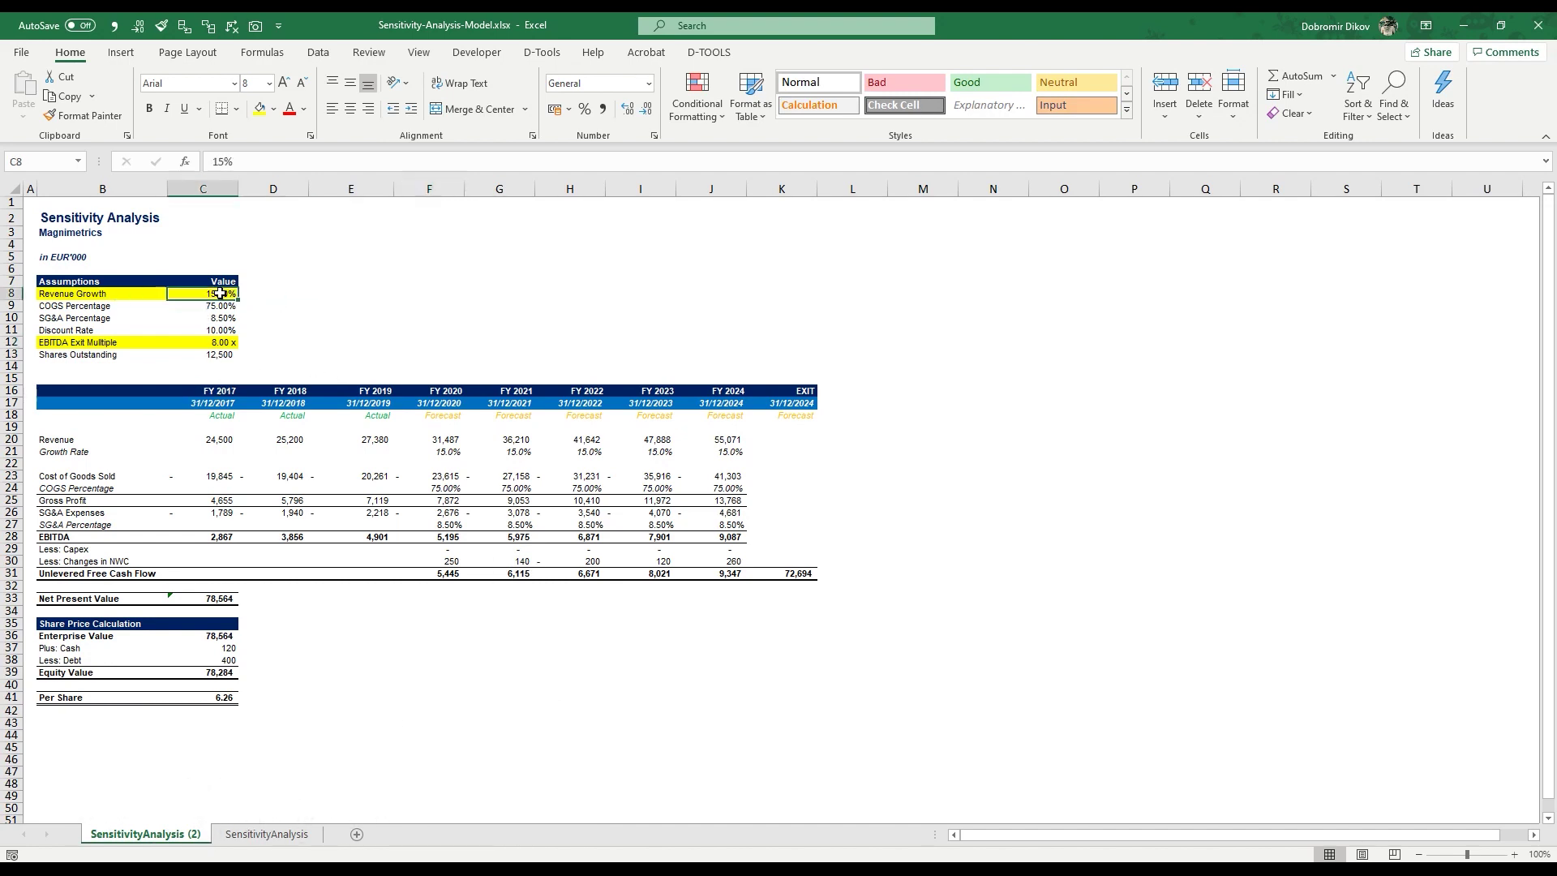
drag(219, 293, 217, 354)
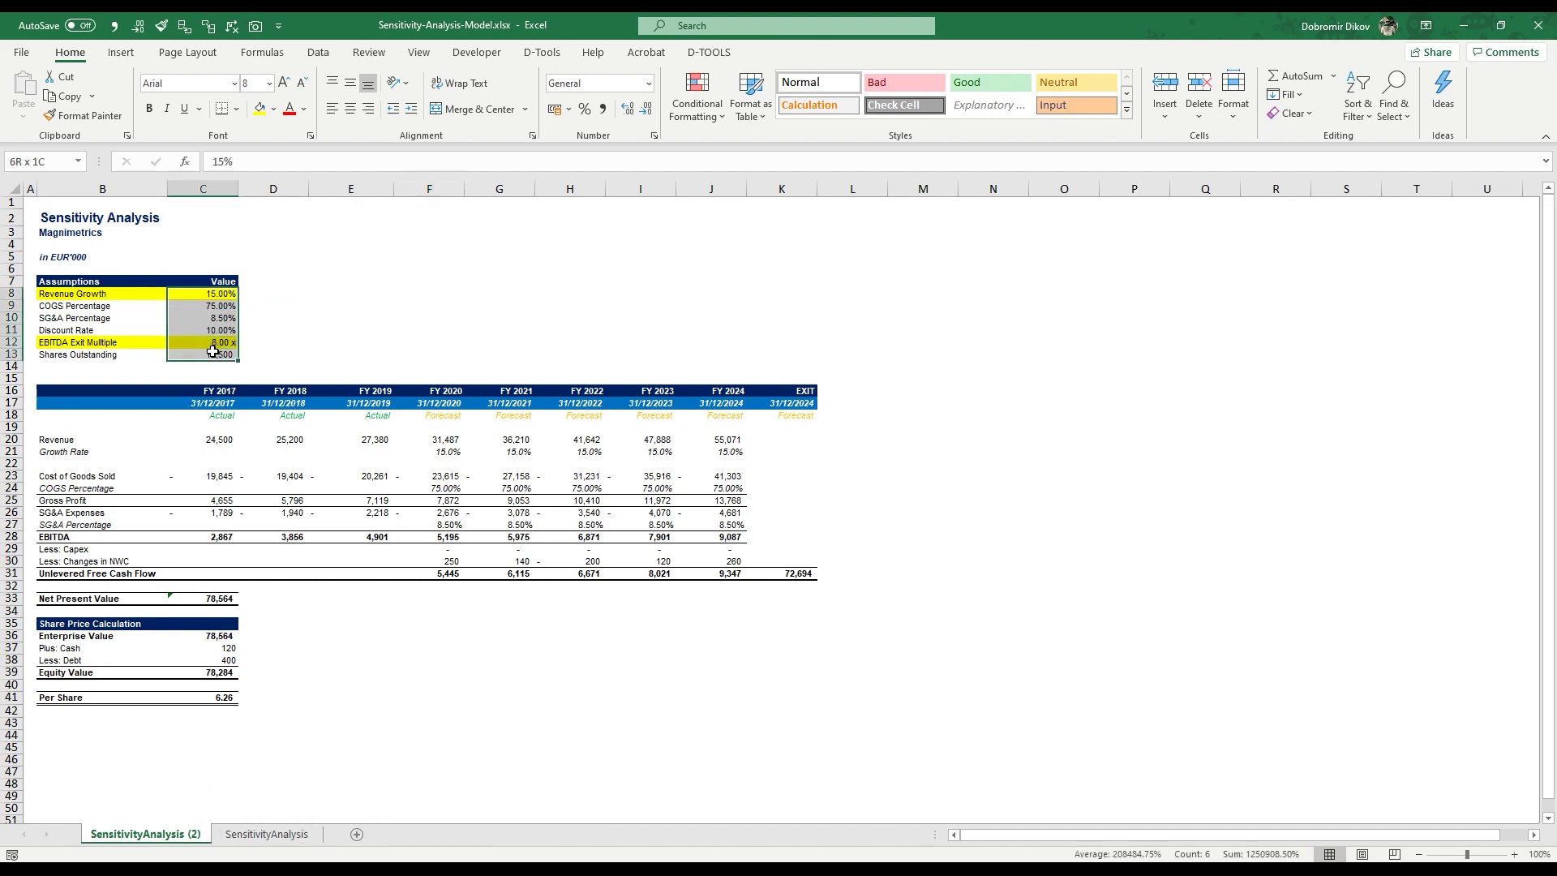
drag(96, 291, 217, 354)
click(85, 296)
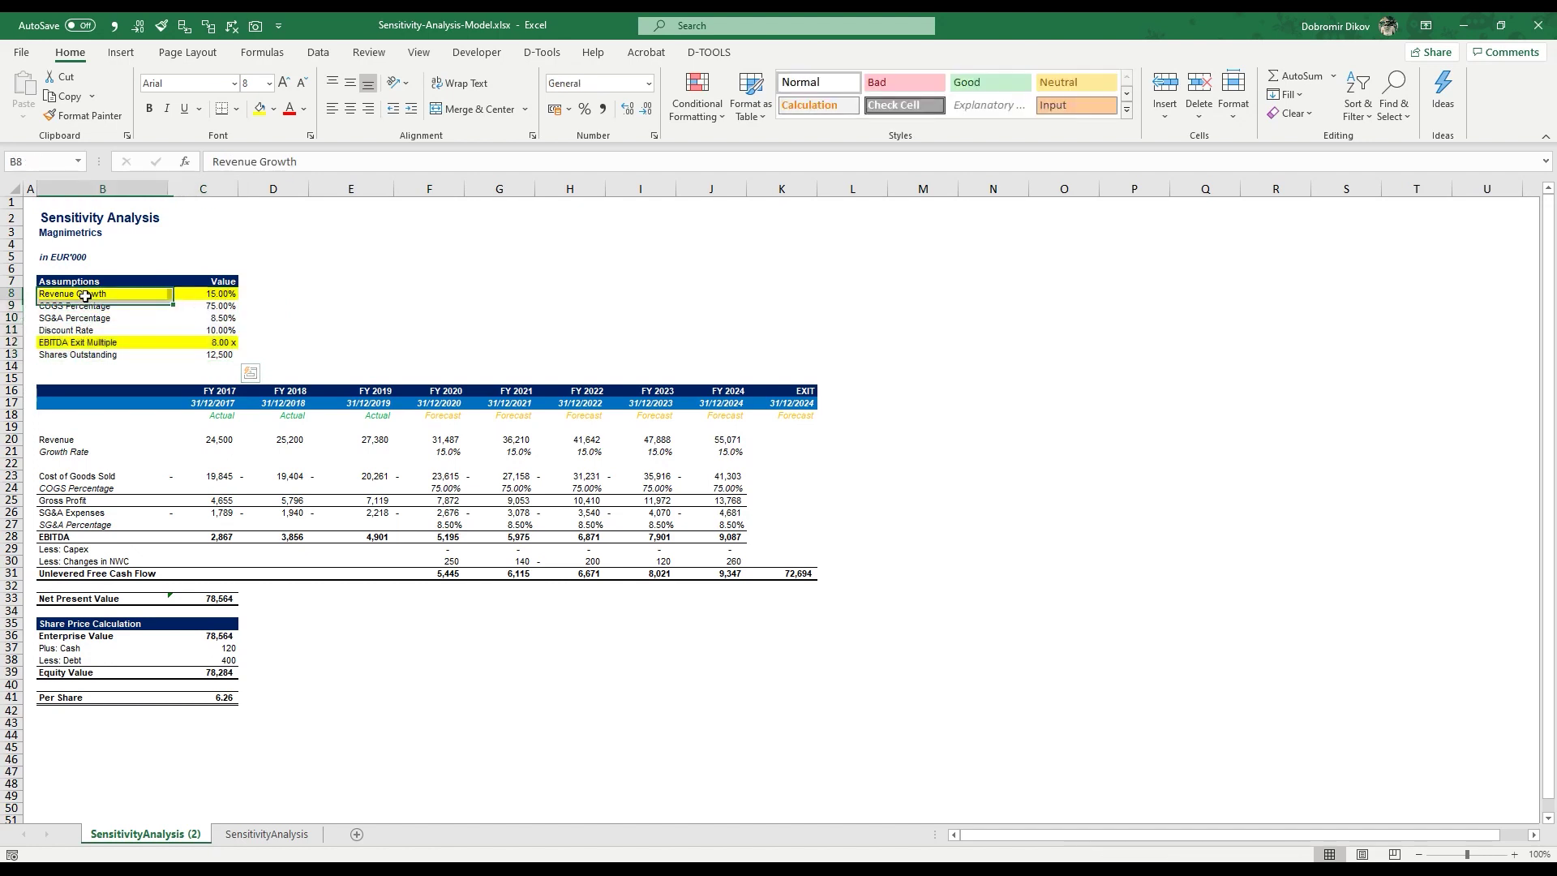
drag(85, 296, 215, 294)
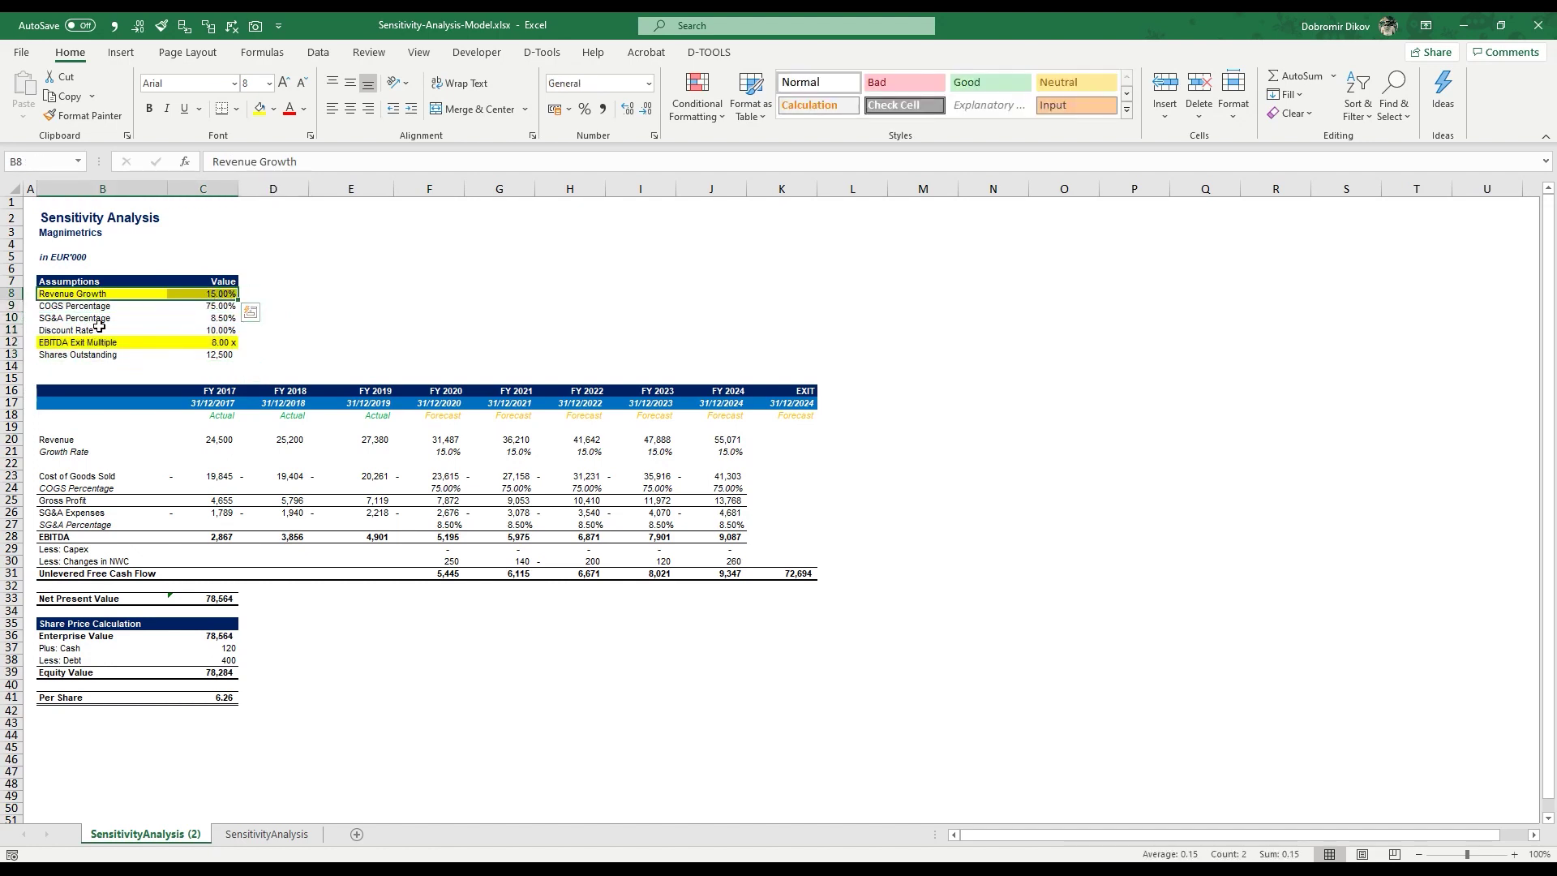
drag(94, 342, 229, 341)
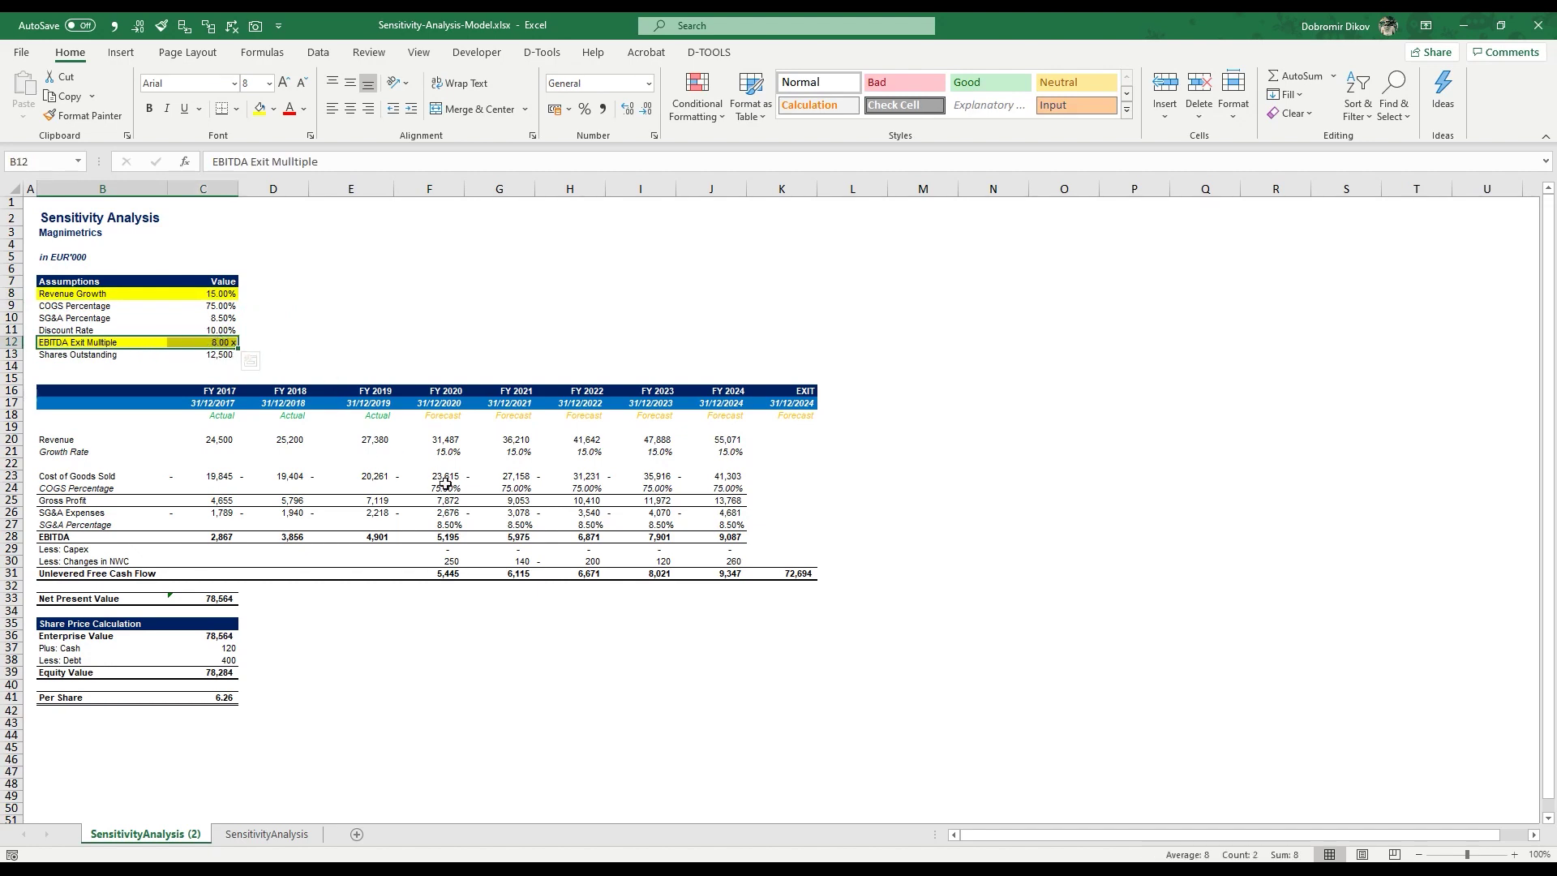
click(227, 696)
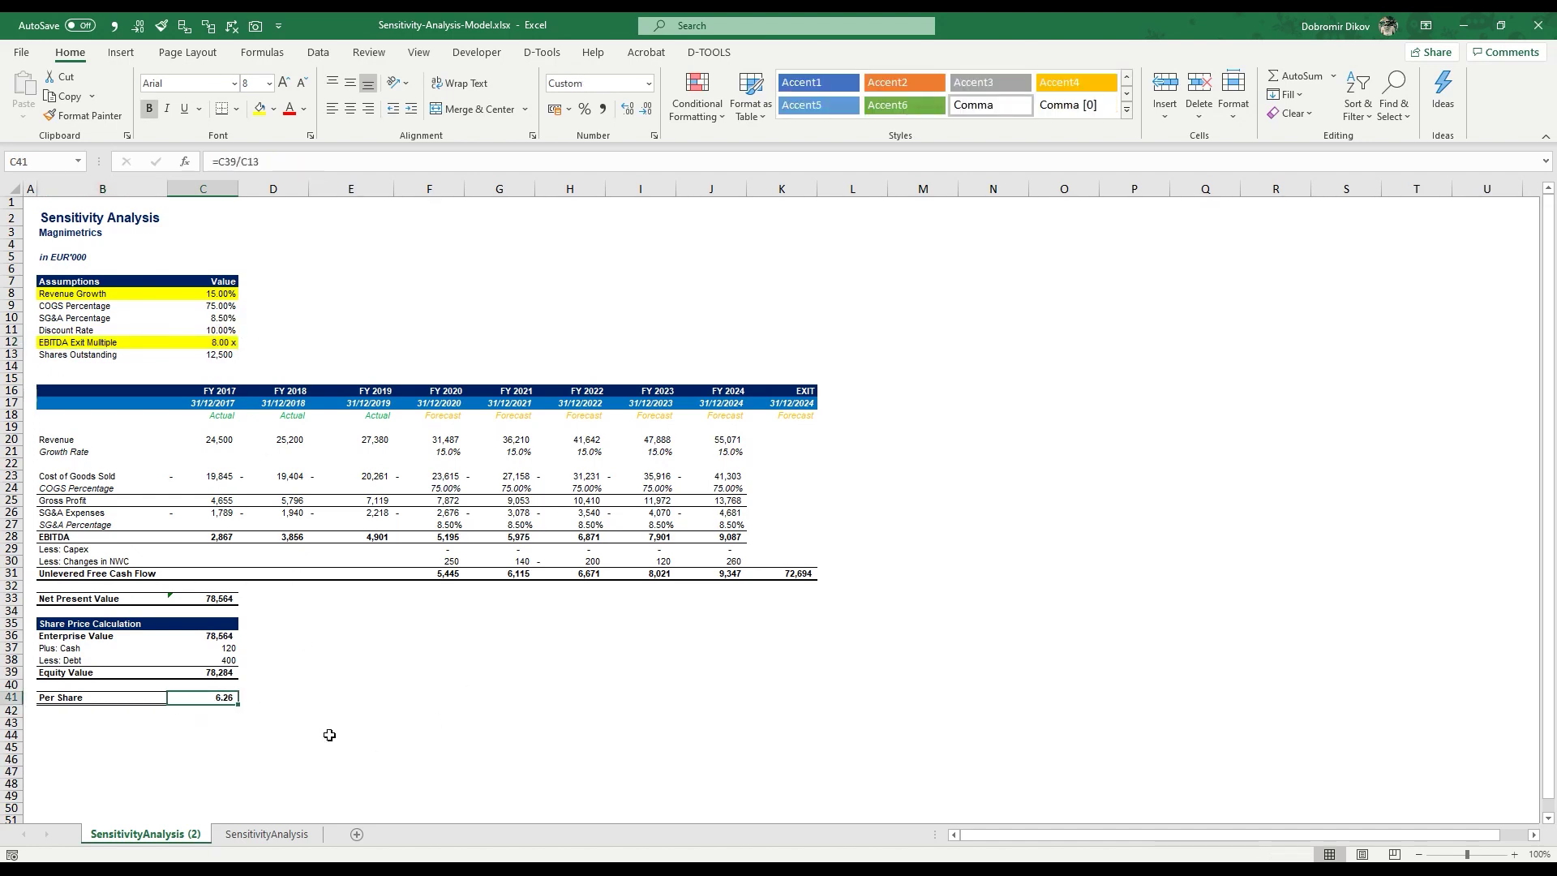
- Test Revenue Growth at 25%, then undo it back to 15%
click(203, 293)
text(25)
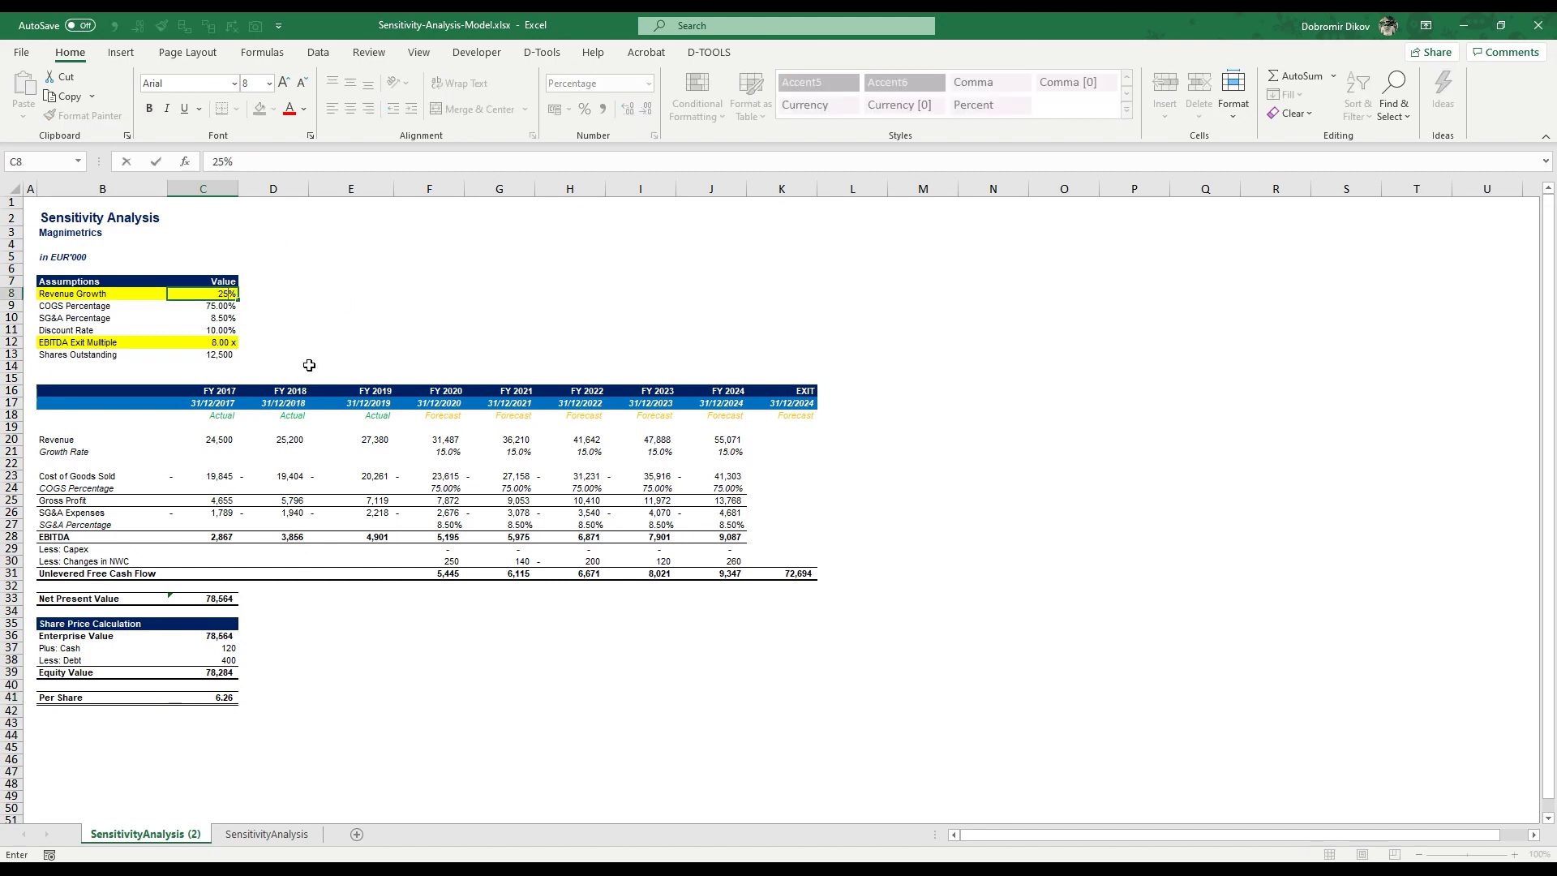
key(Return)
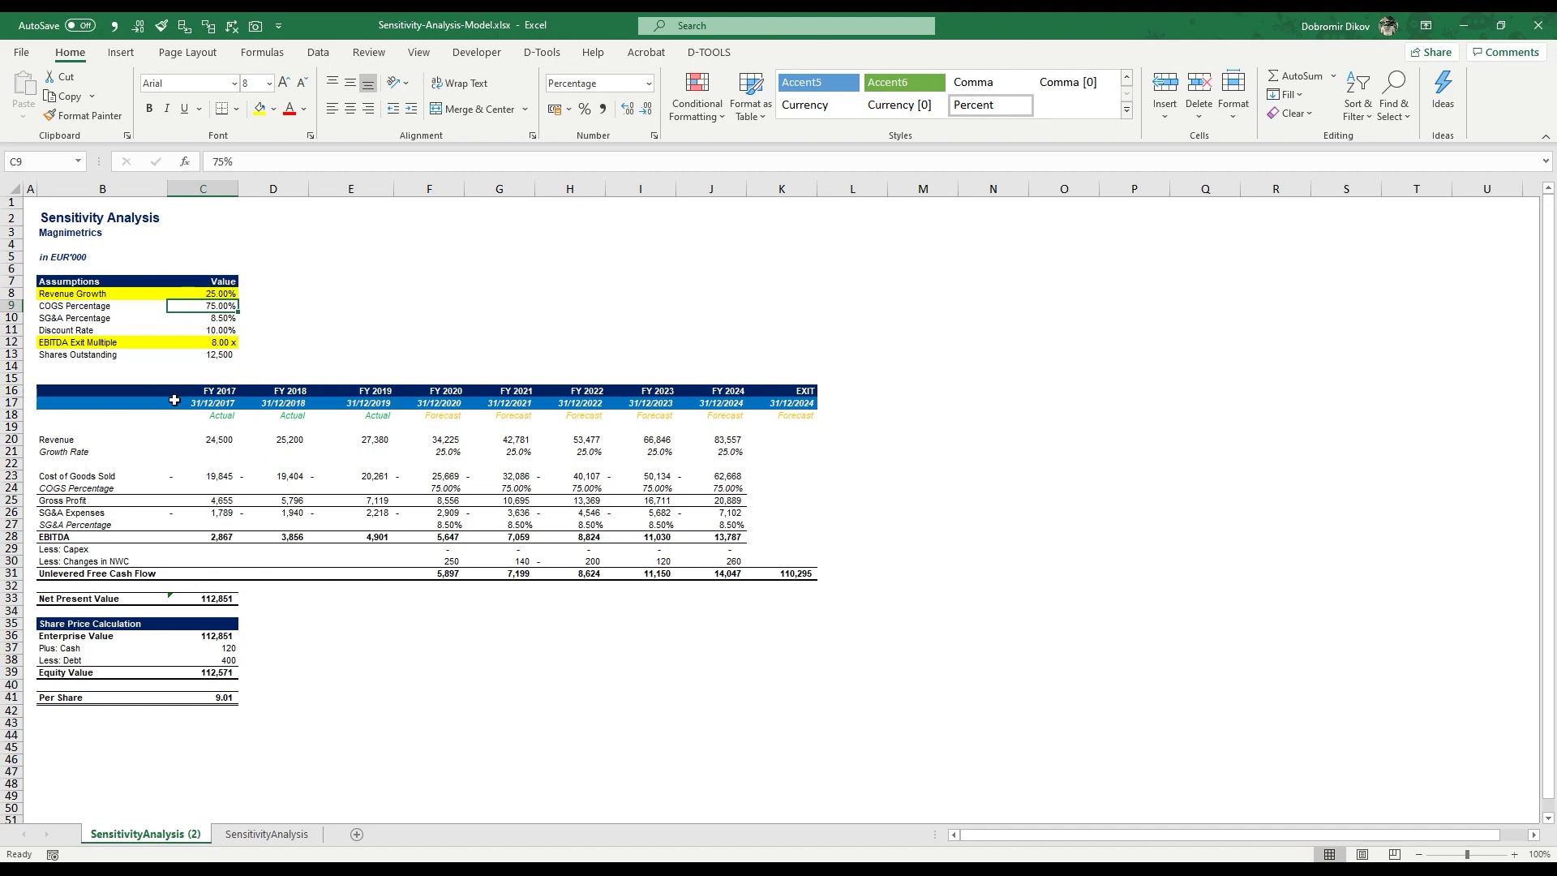
key(ctrl+z)
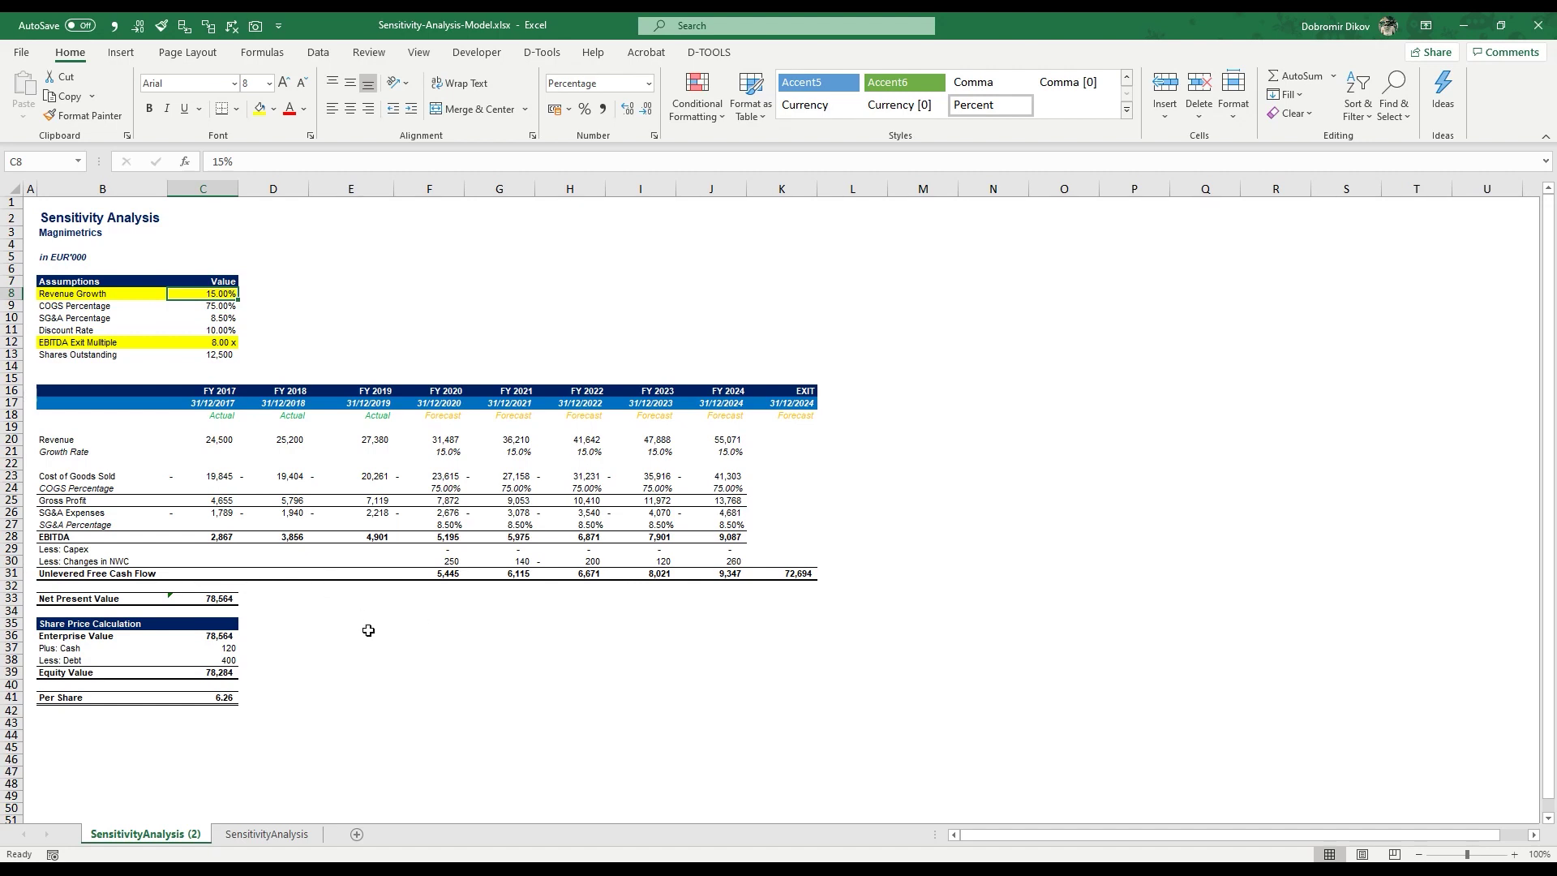
- Enter 'Share Price Sensitivity Calculation' in E35 and format E35:K35 dark blue with bold white text
click(339, 624)
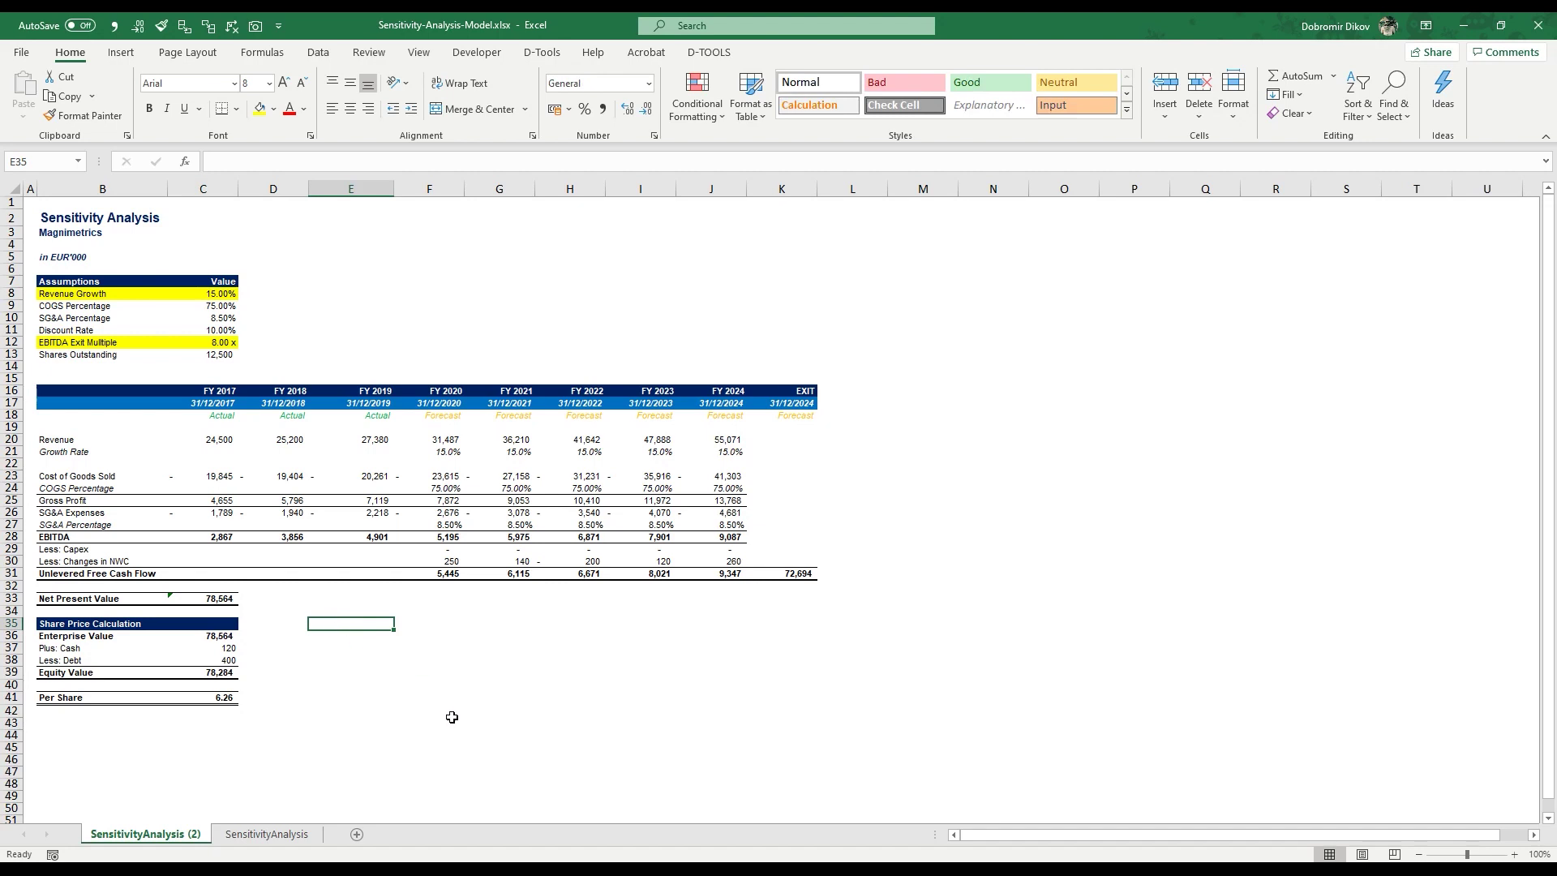
text(Share Pri)
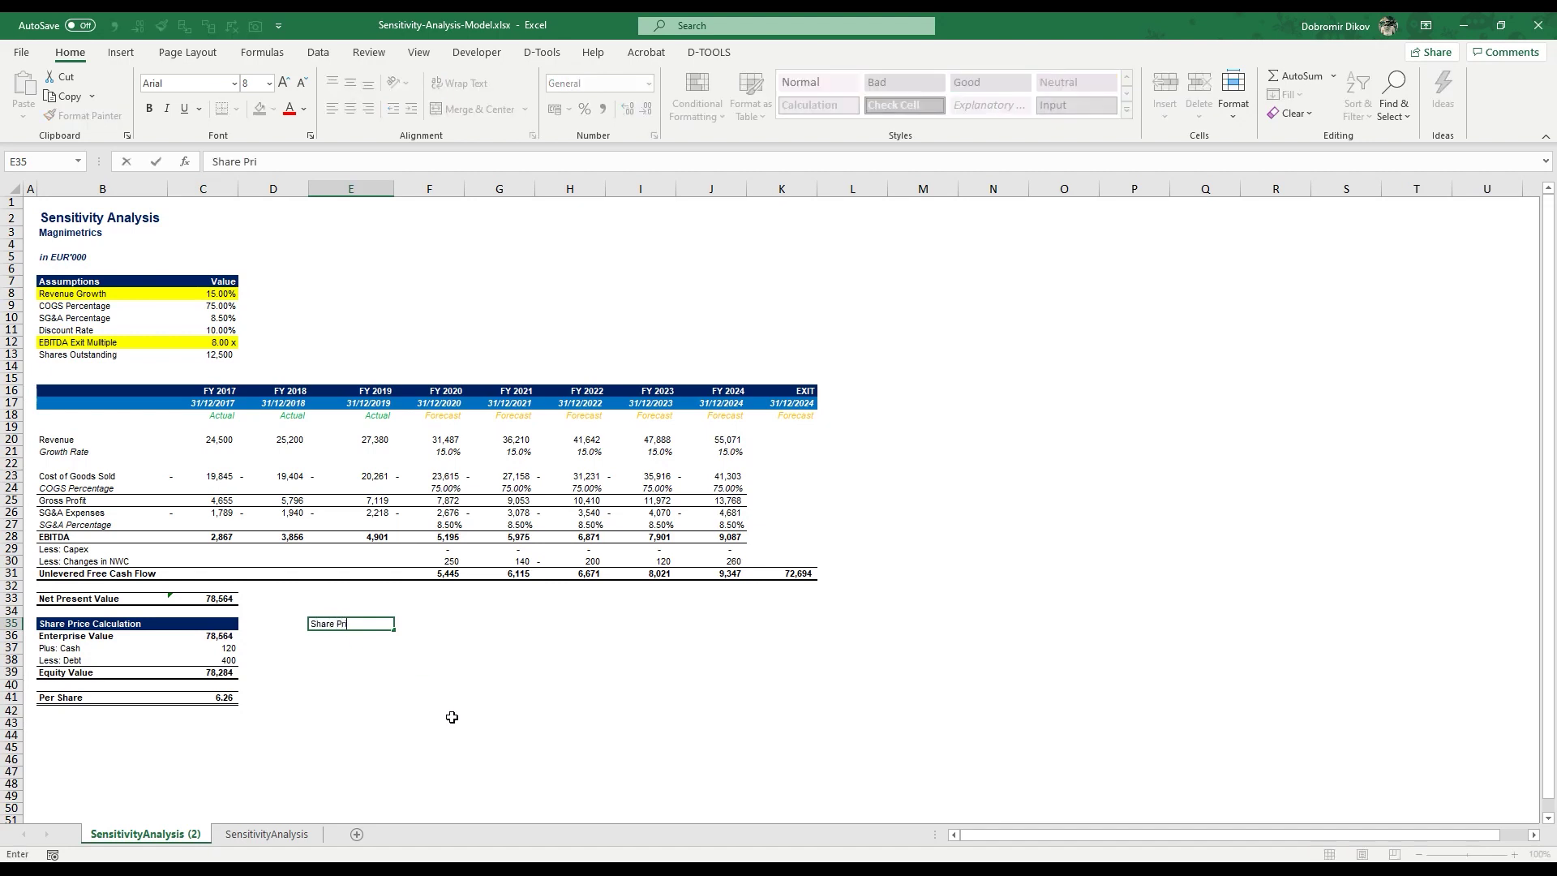
text(ce Sensit)
key(shift+Right)
key(shift+Right)
key(shift+Right)
key(shift+Right)
key(shift+Right)
key(shift+Right)
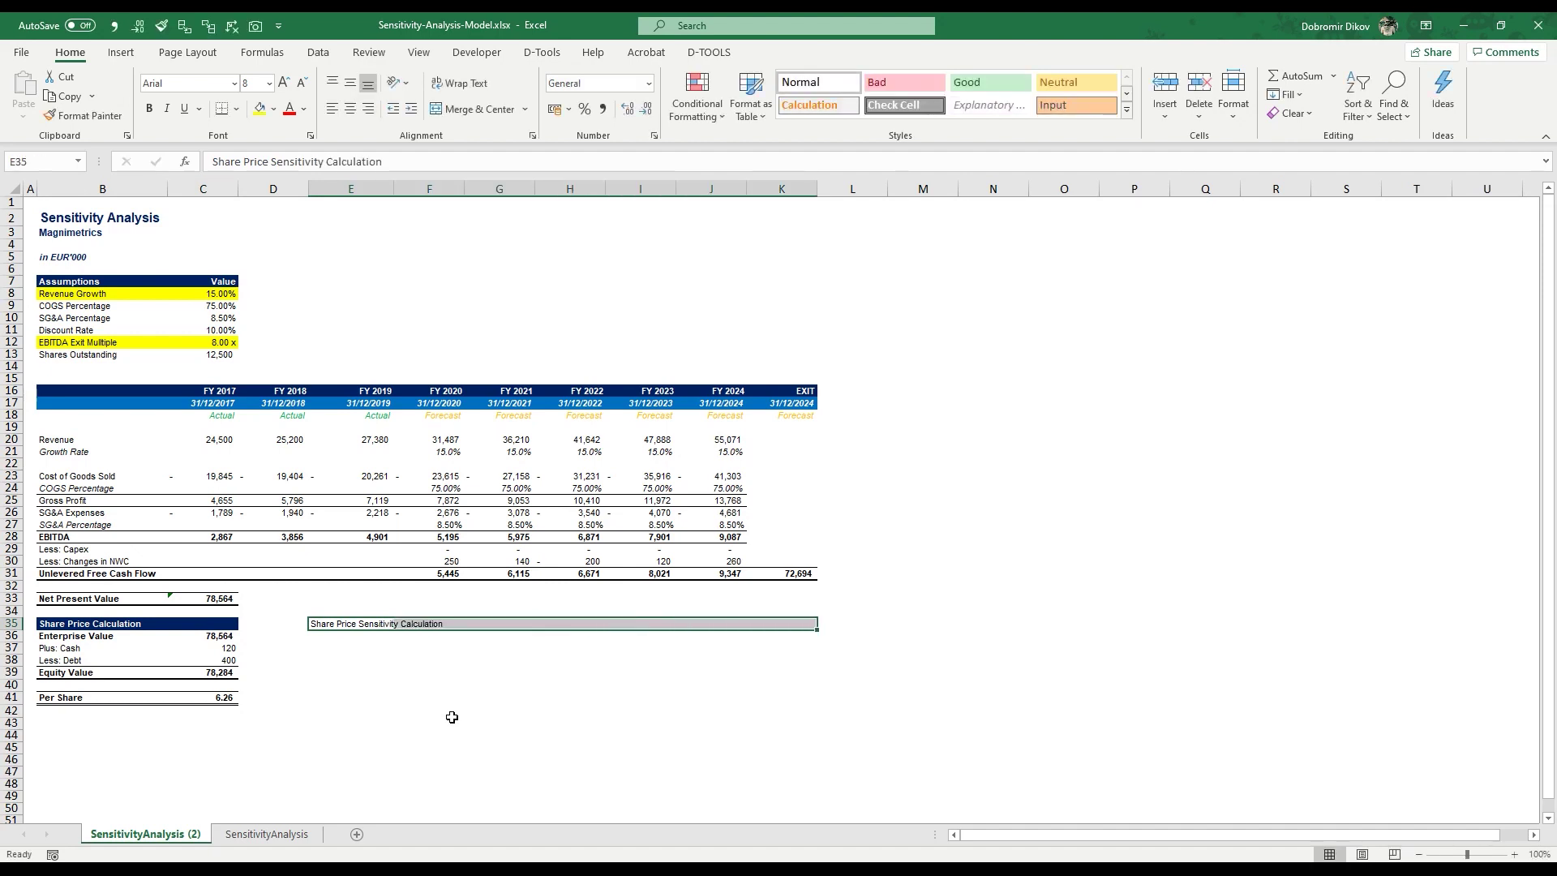
click(273, 108)
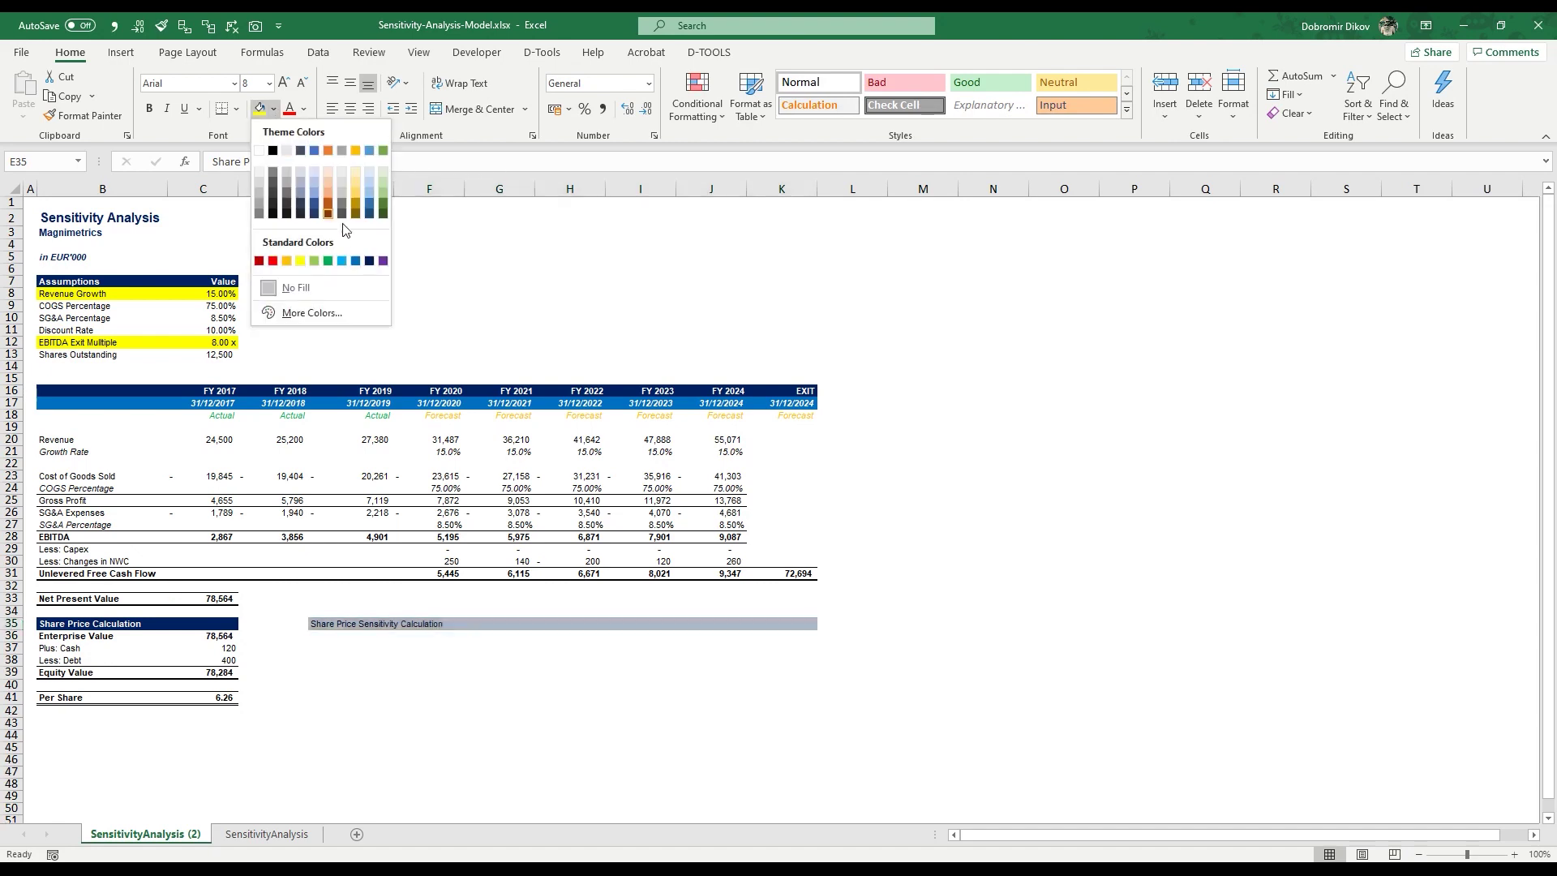
click(370, 260)
click(303, 109)
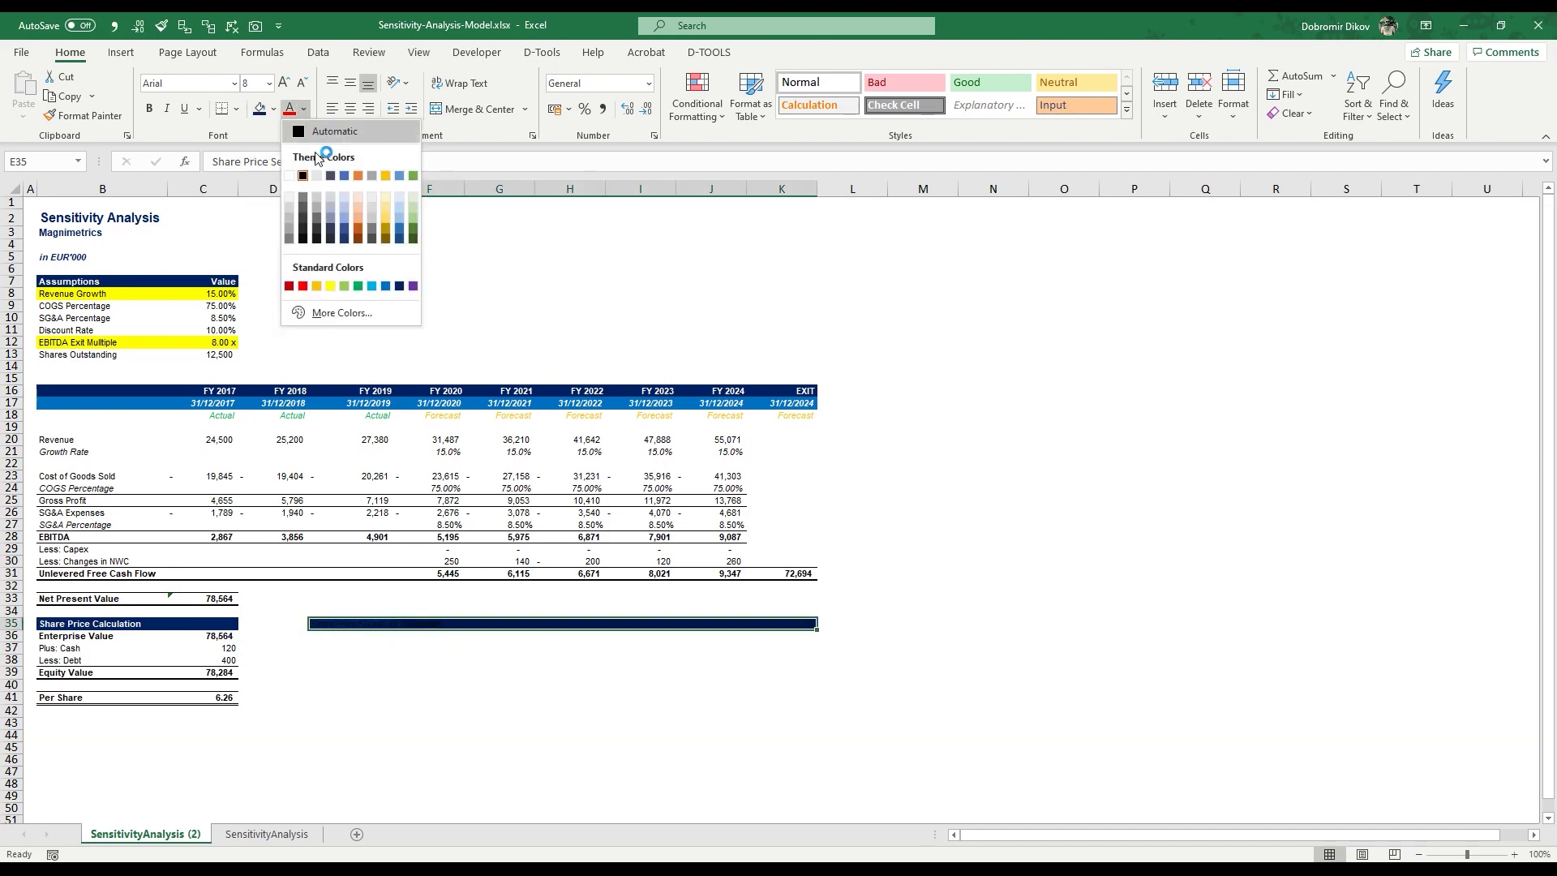
click(289, 175)
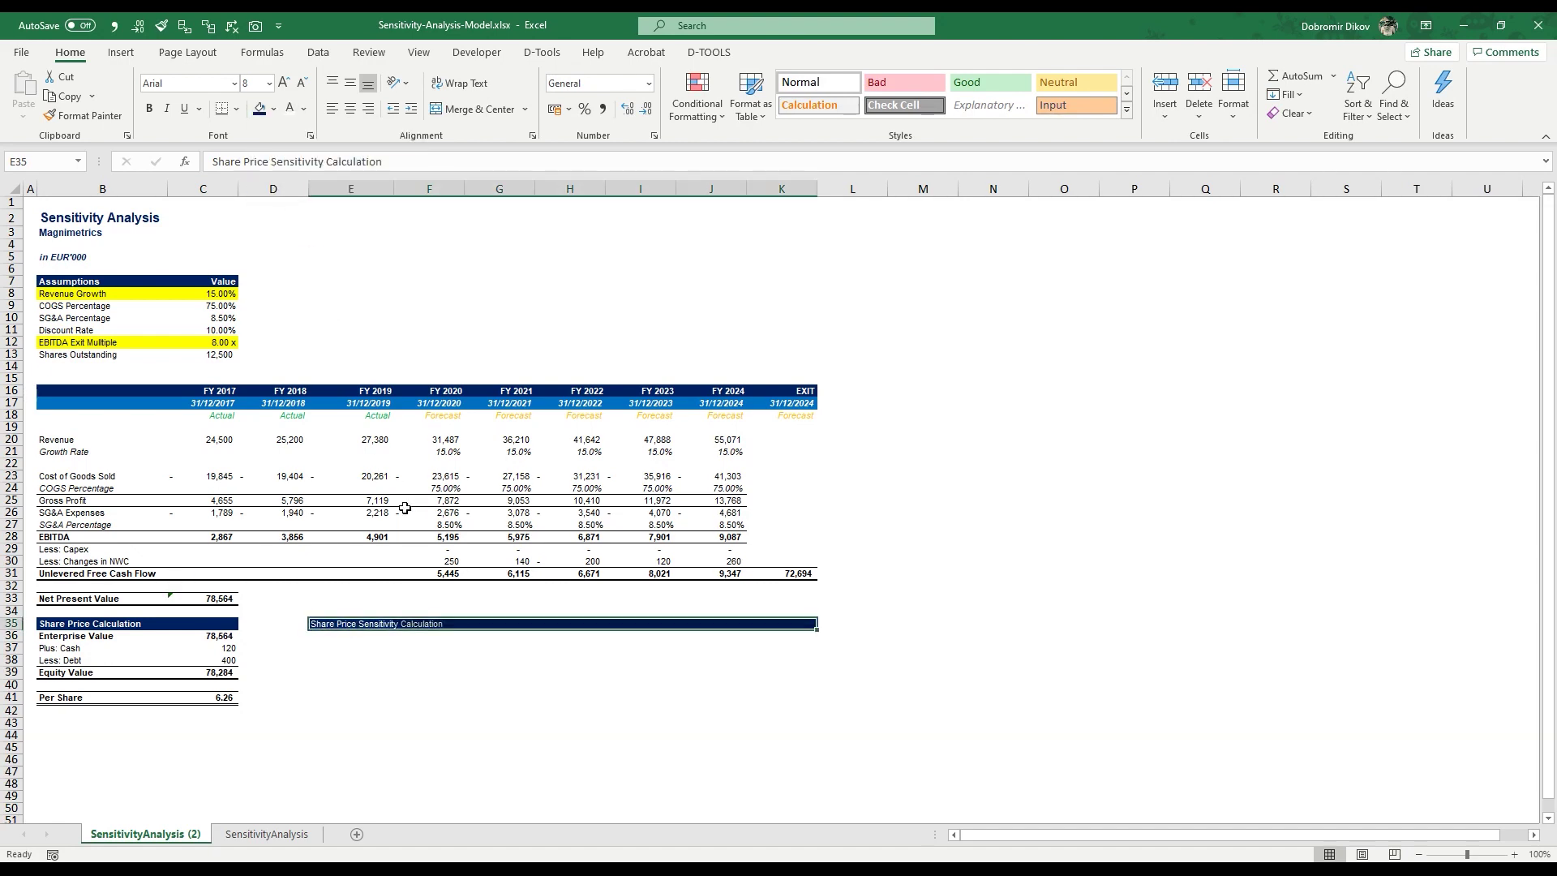
key(ctrl+b)
- Move the selection below the heading to cell F37
key(Down)
key(Right)
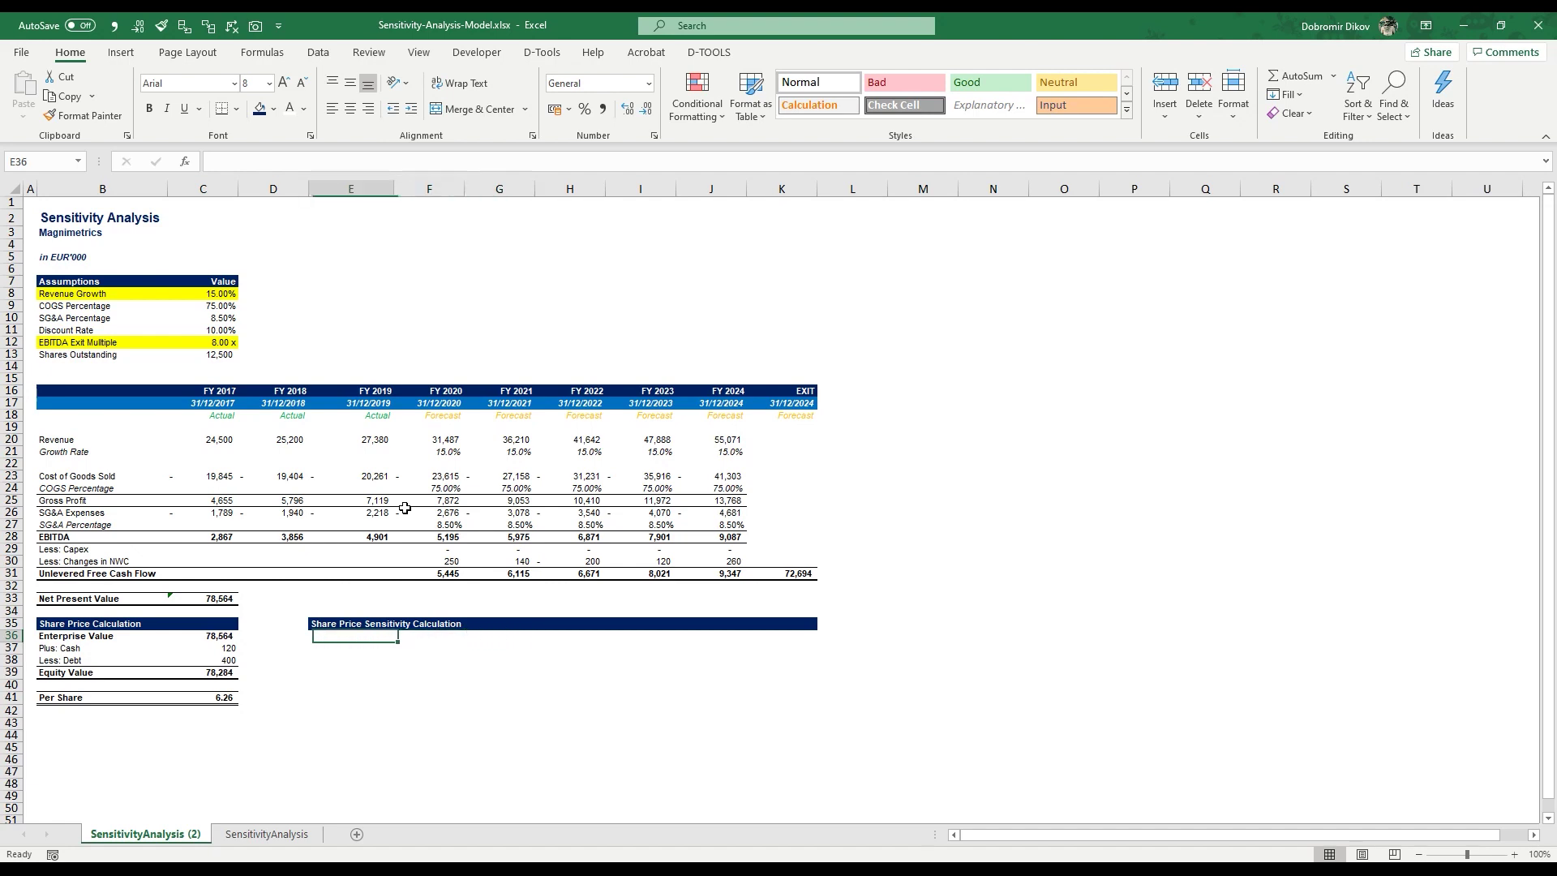
key(Down)
key(Left)
key(Down)
key(Down)
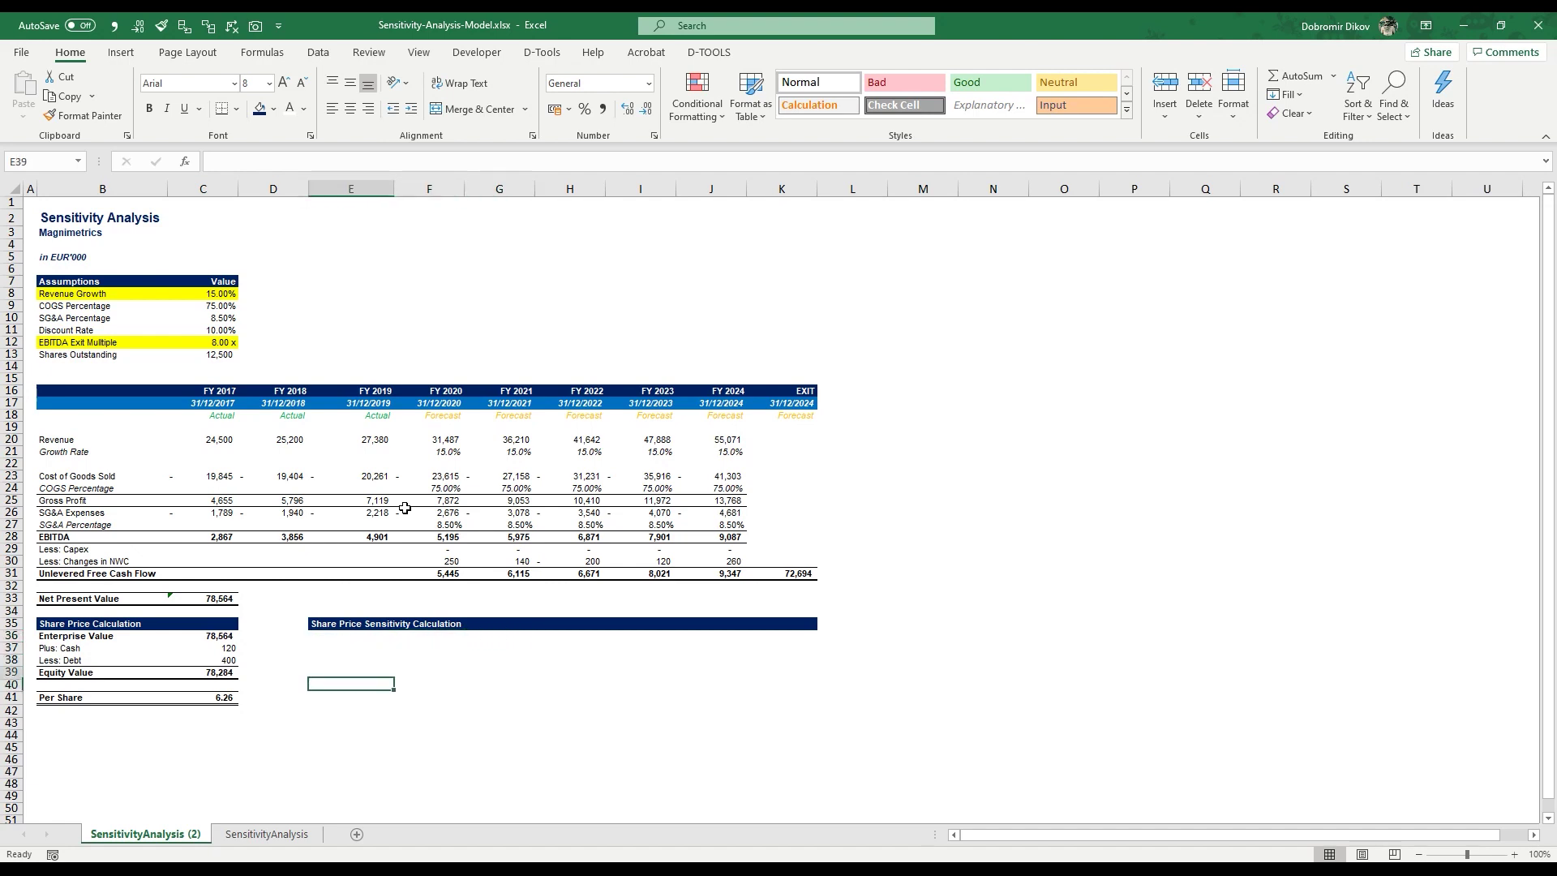
key(Up)
key(Up)
key(Right)
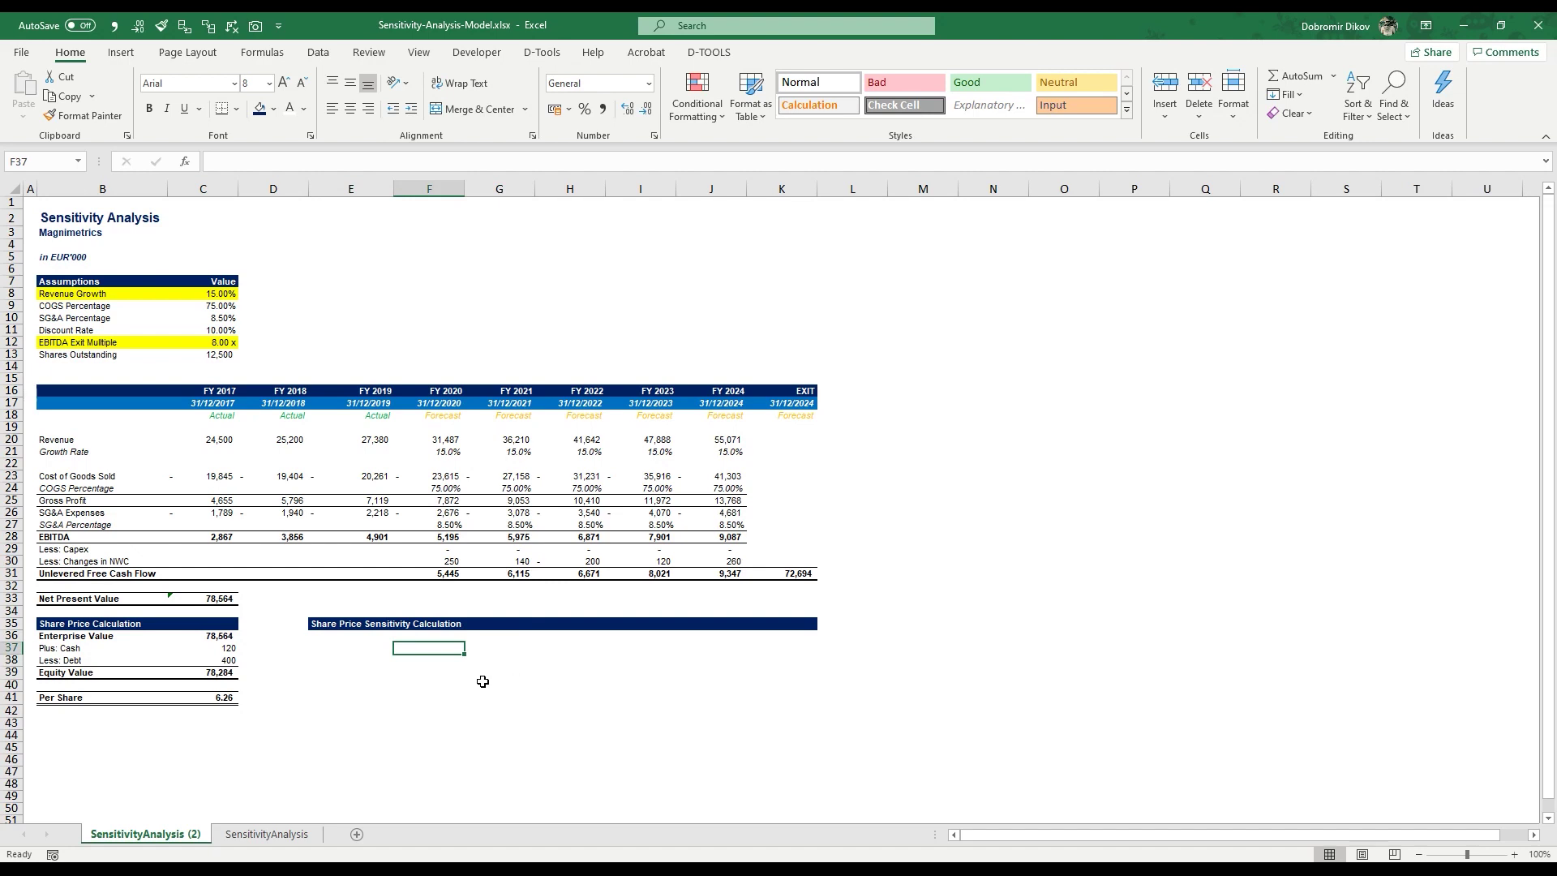
- Add borders to the table: an outline on F37, a line along G37:K37, and a divider down F38:F42
text(=)
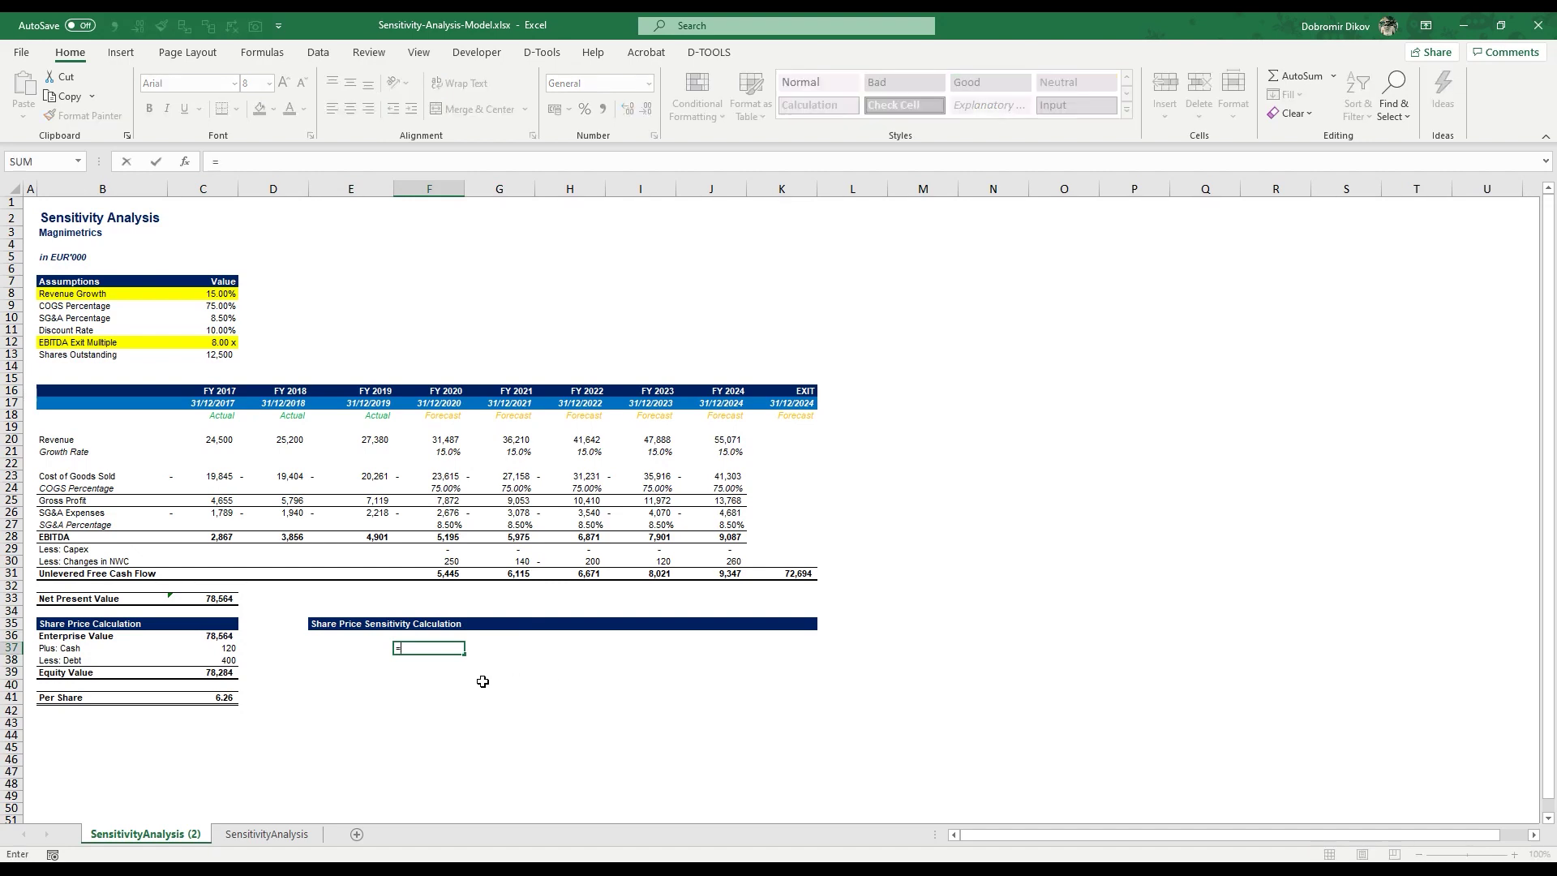
key(Escape)
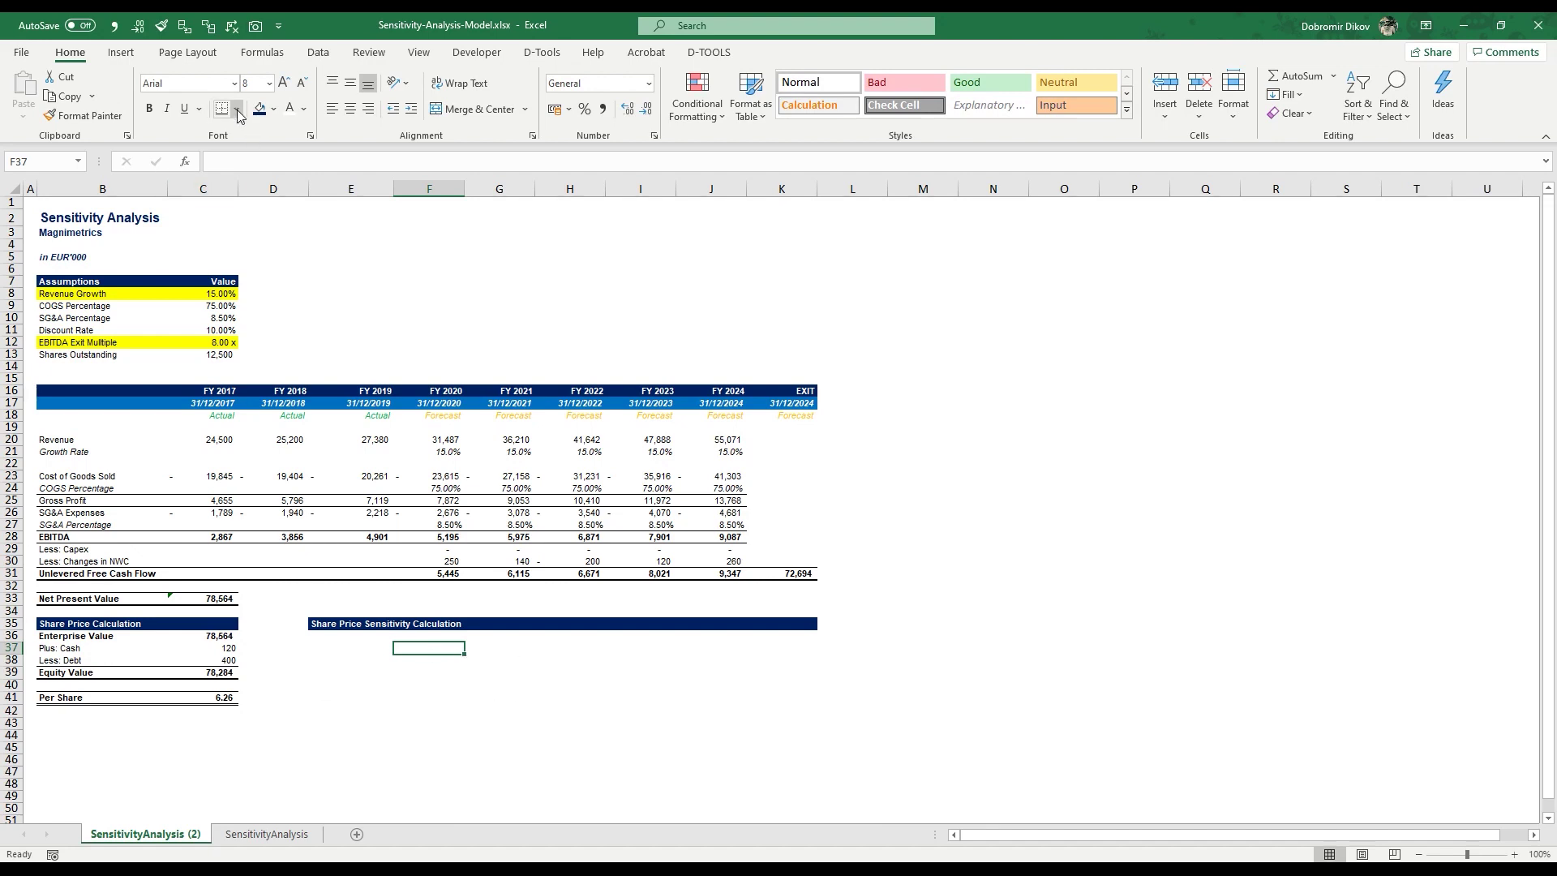
click(235, 108)
click(286, 288)
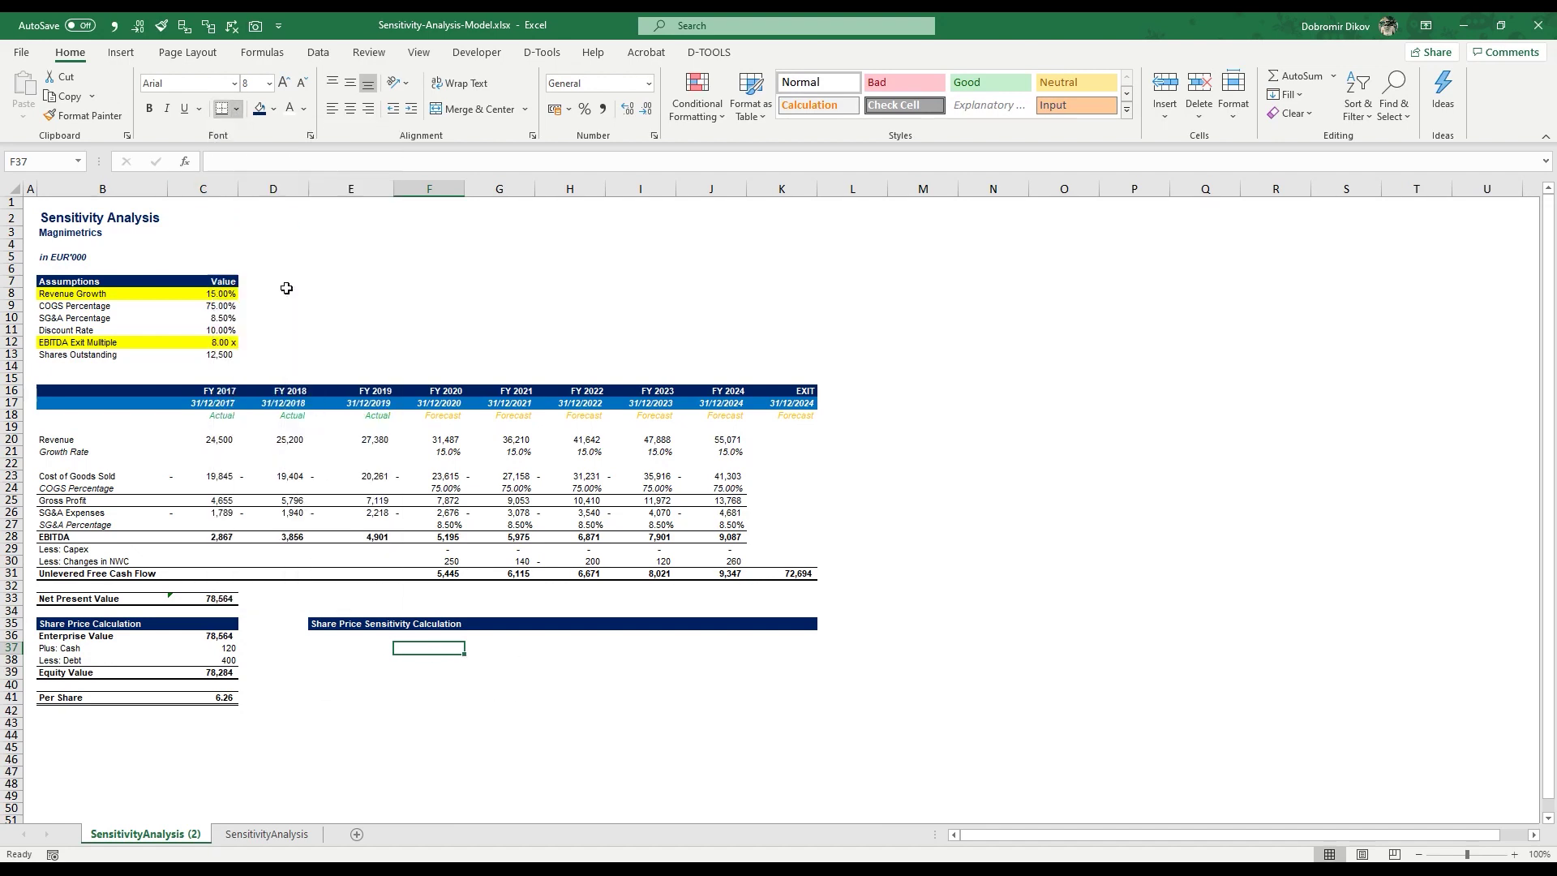
click(487, 648)
drag(487, 647, 778, 648)
key(F4)
drag(429, 661, 430, 709)
key(F4)
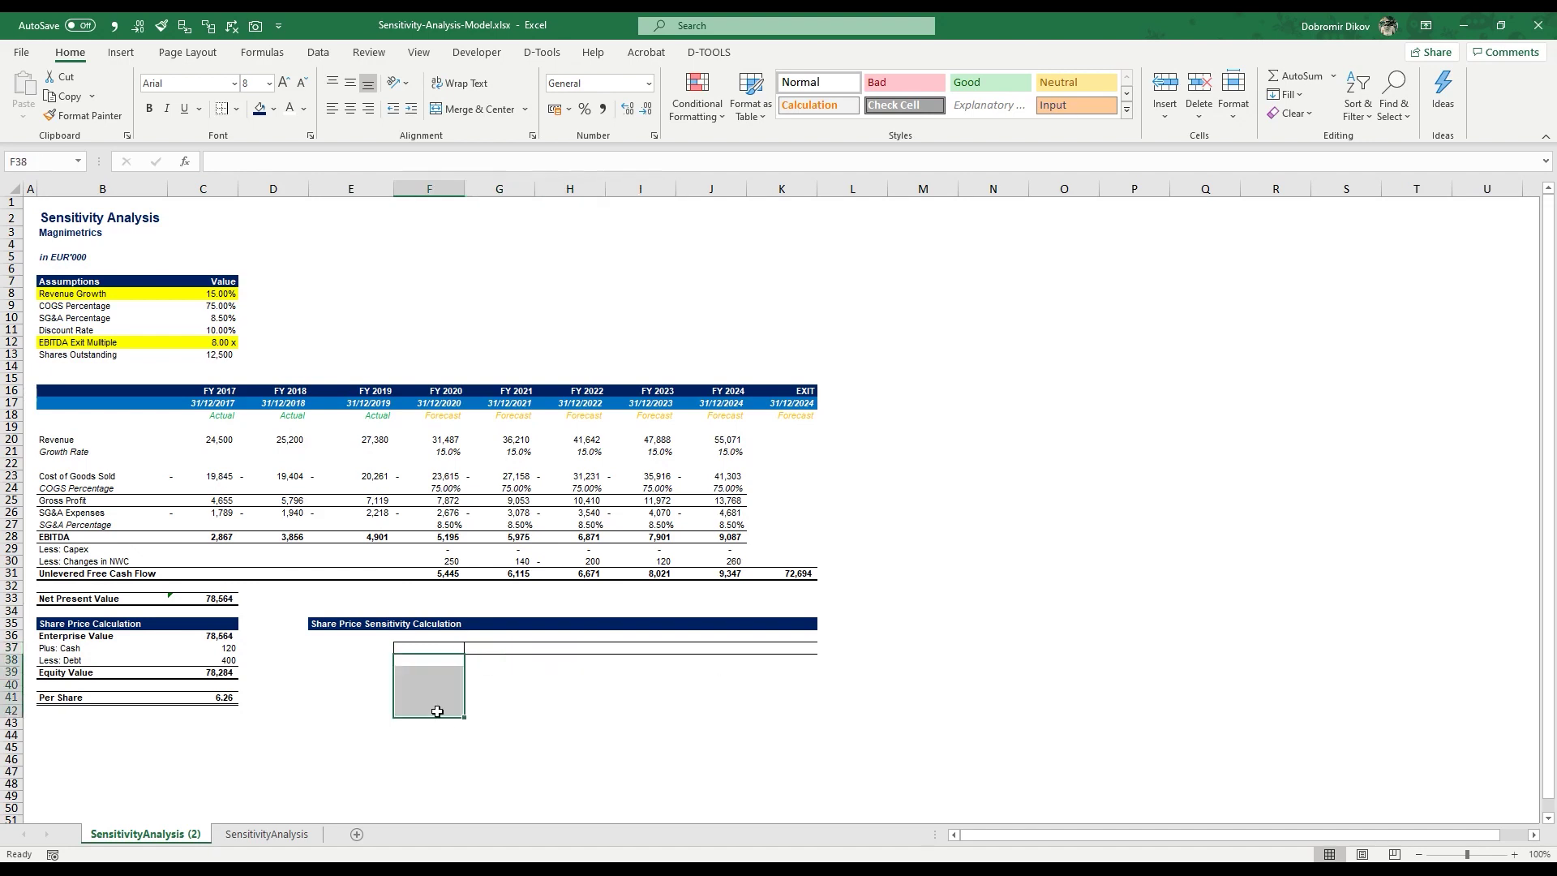
click(417, 684)
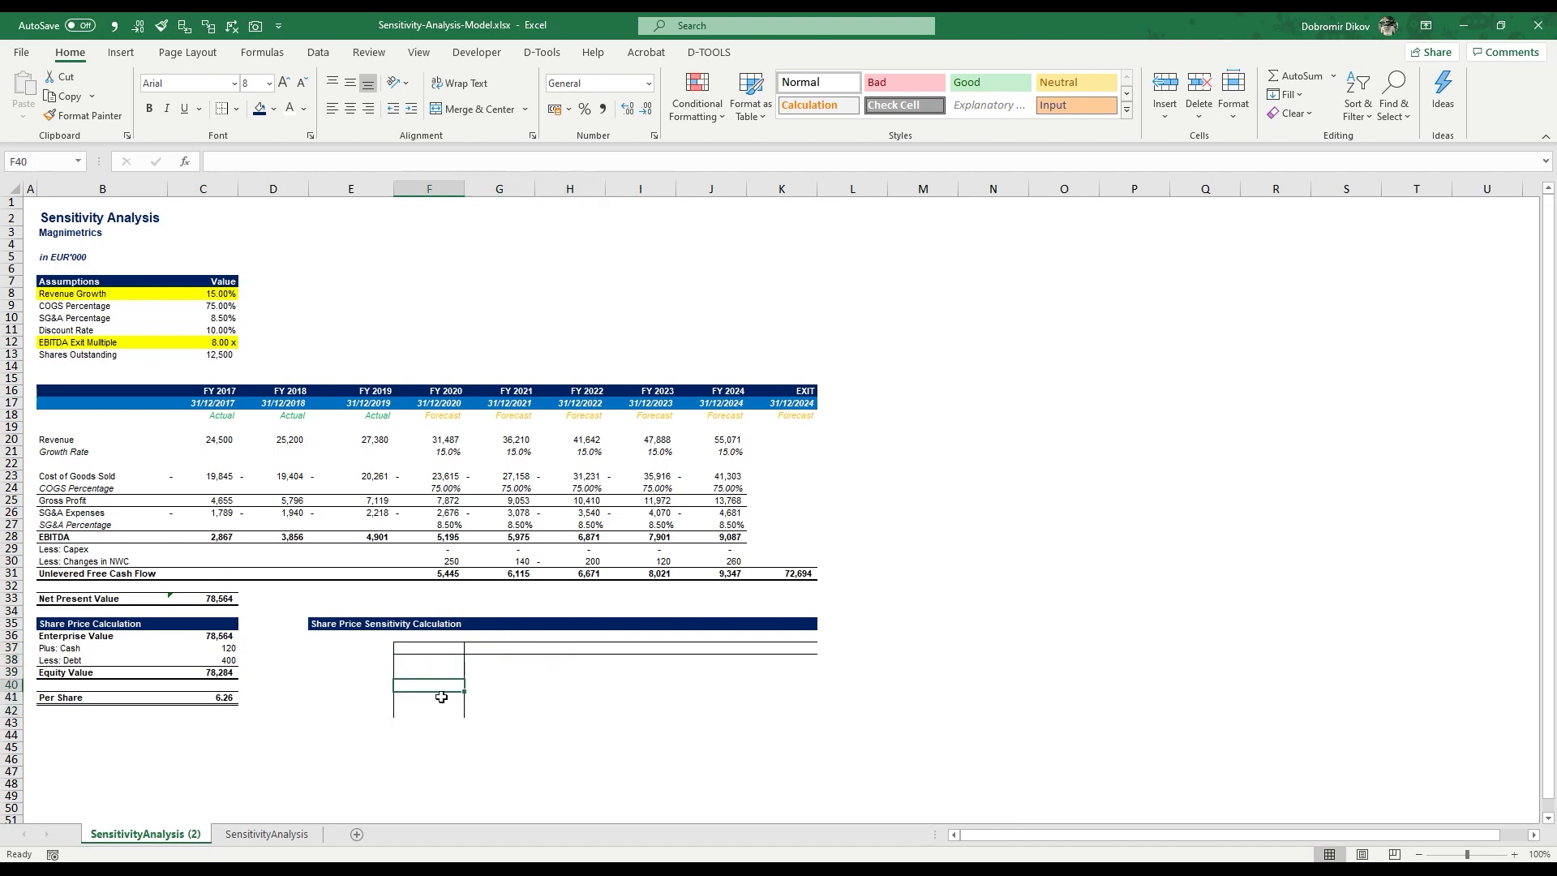
- Label E40 'EBITDA Multiple' and I36 'Revenue Growth' as the table's axis titles
click(354, 674)
click(367, 685)
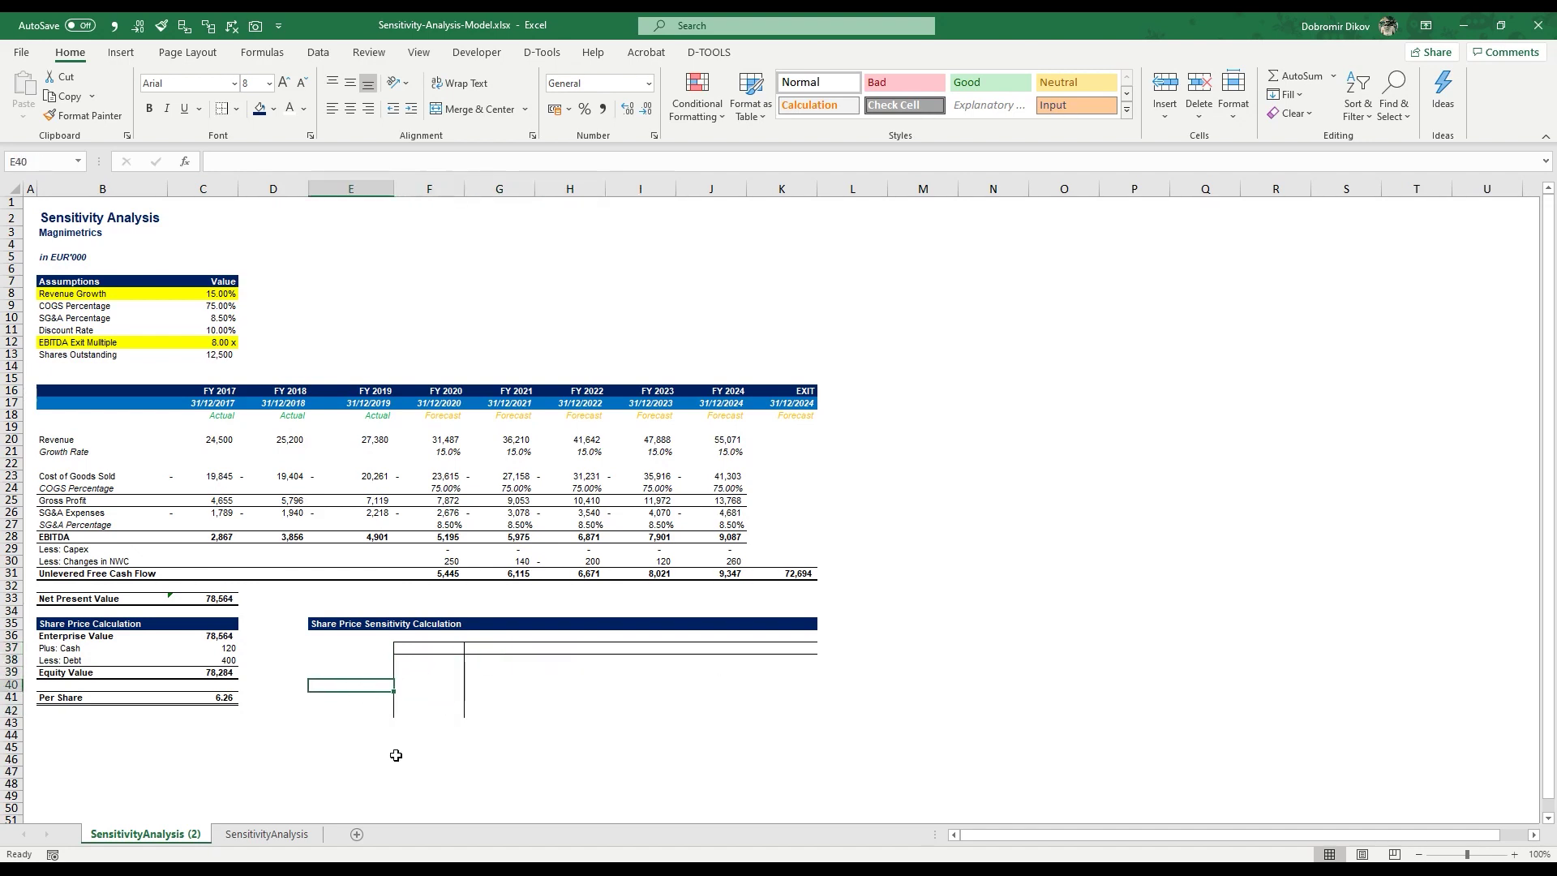
text(EBITDA )
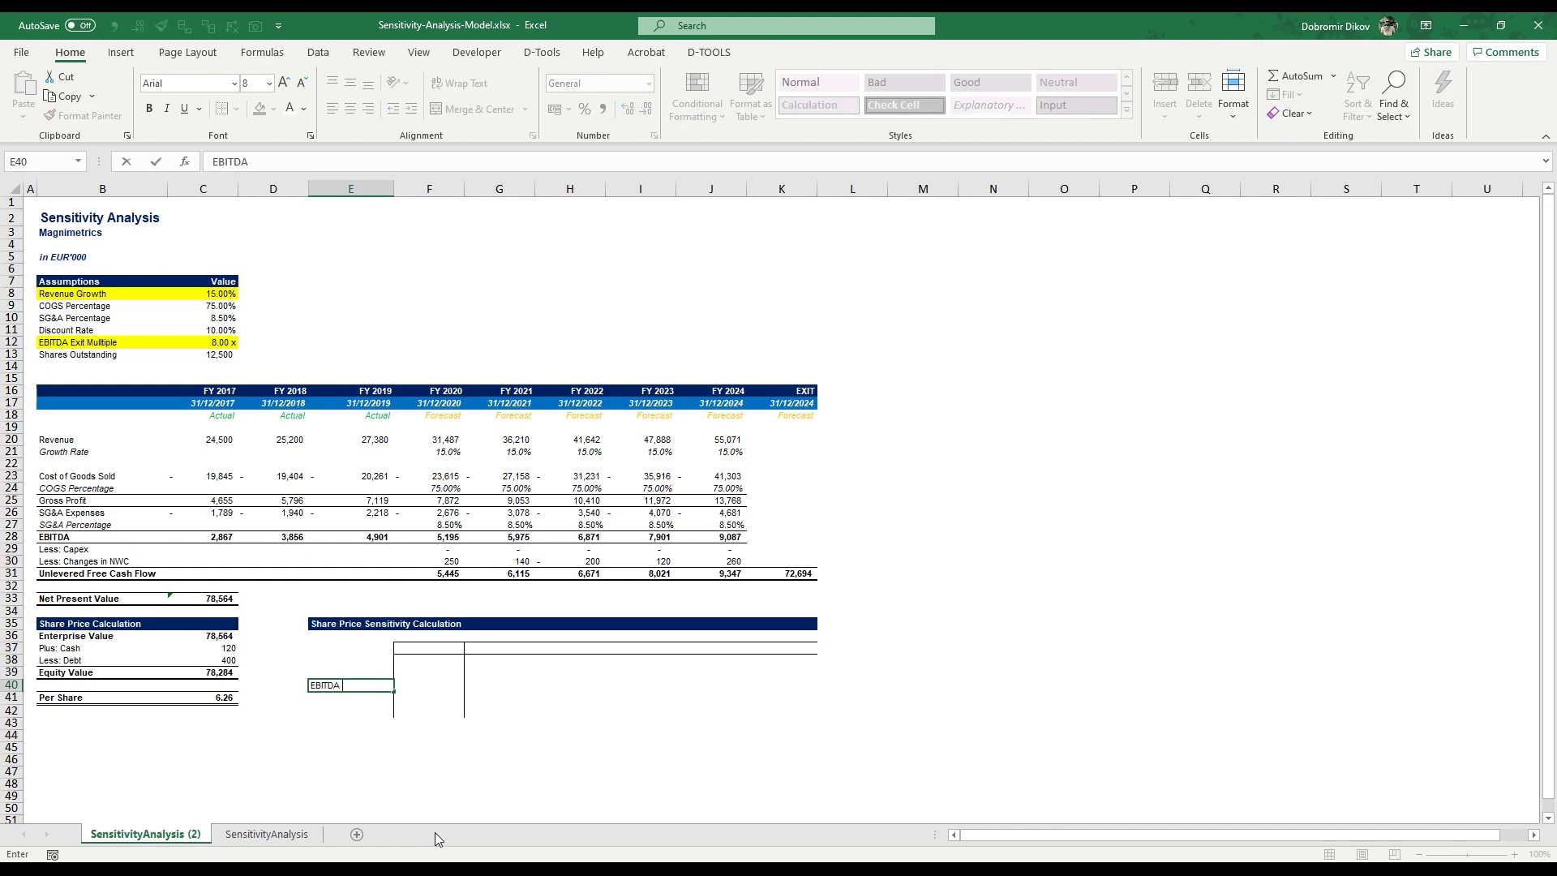
text(Multiple)
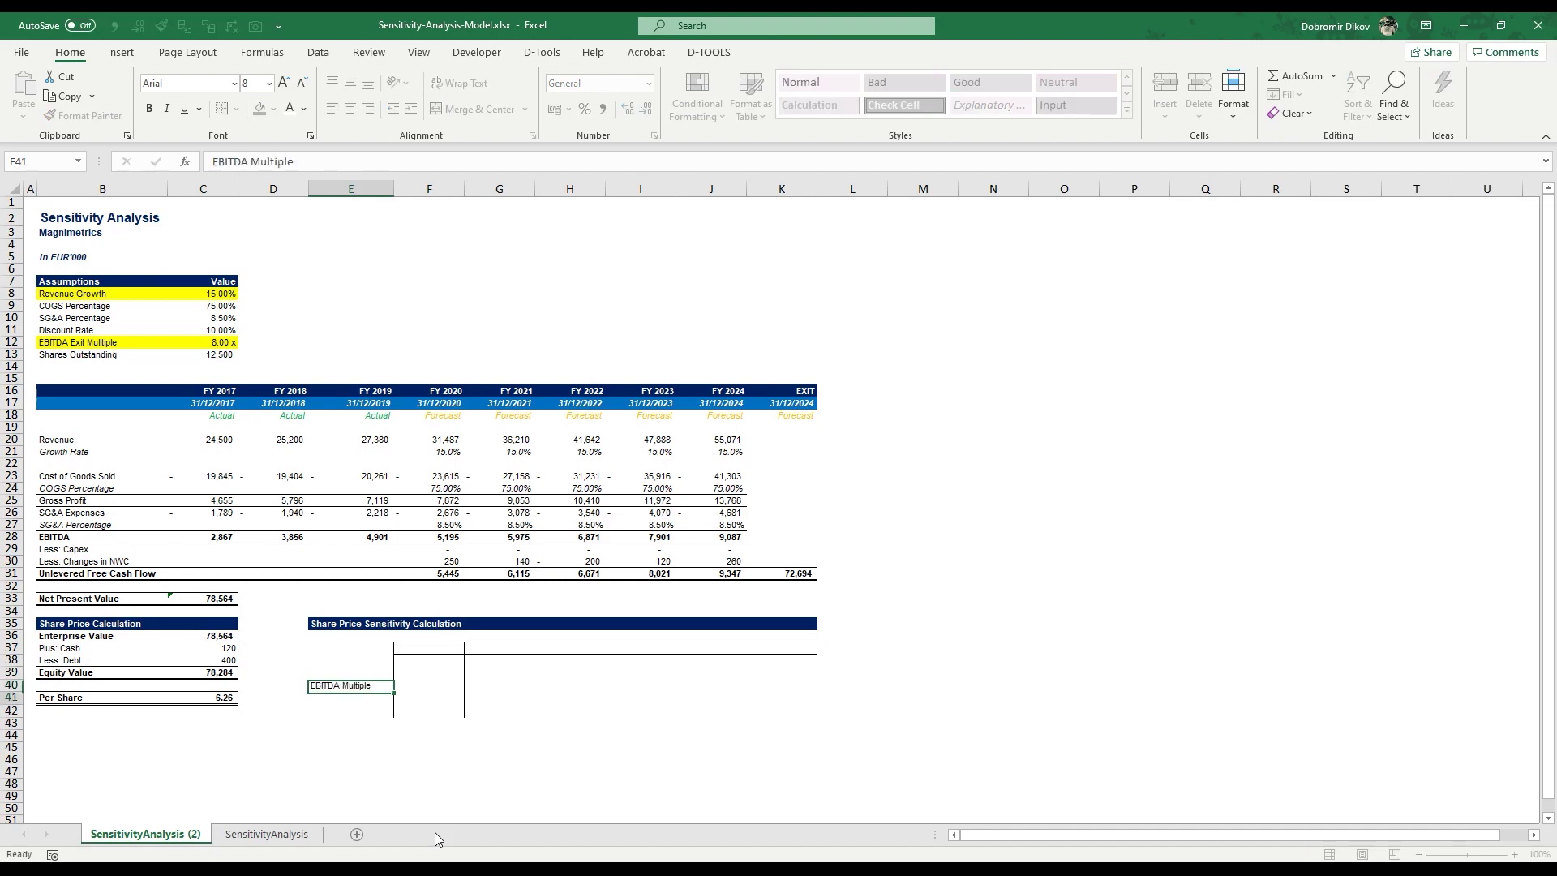
key(ctrl+Return)
key(Up)
key(Up)
key(Up)
key(Up)
key(Right)
key(Right)
key(Right)
key(Right)
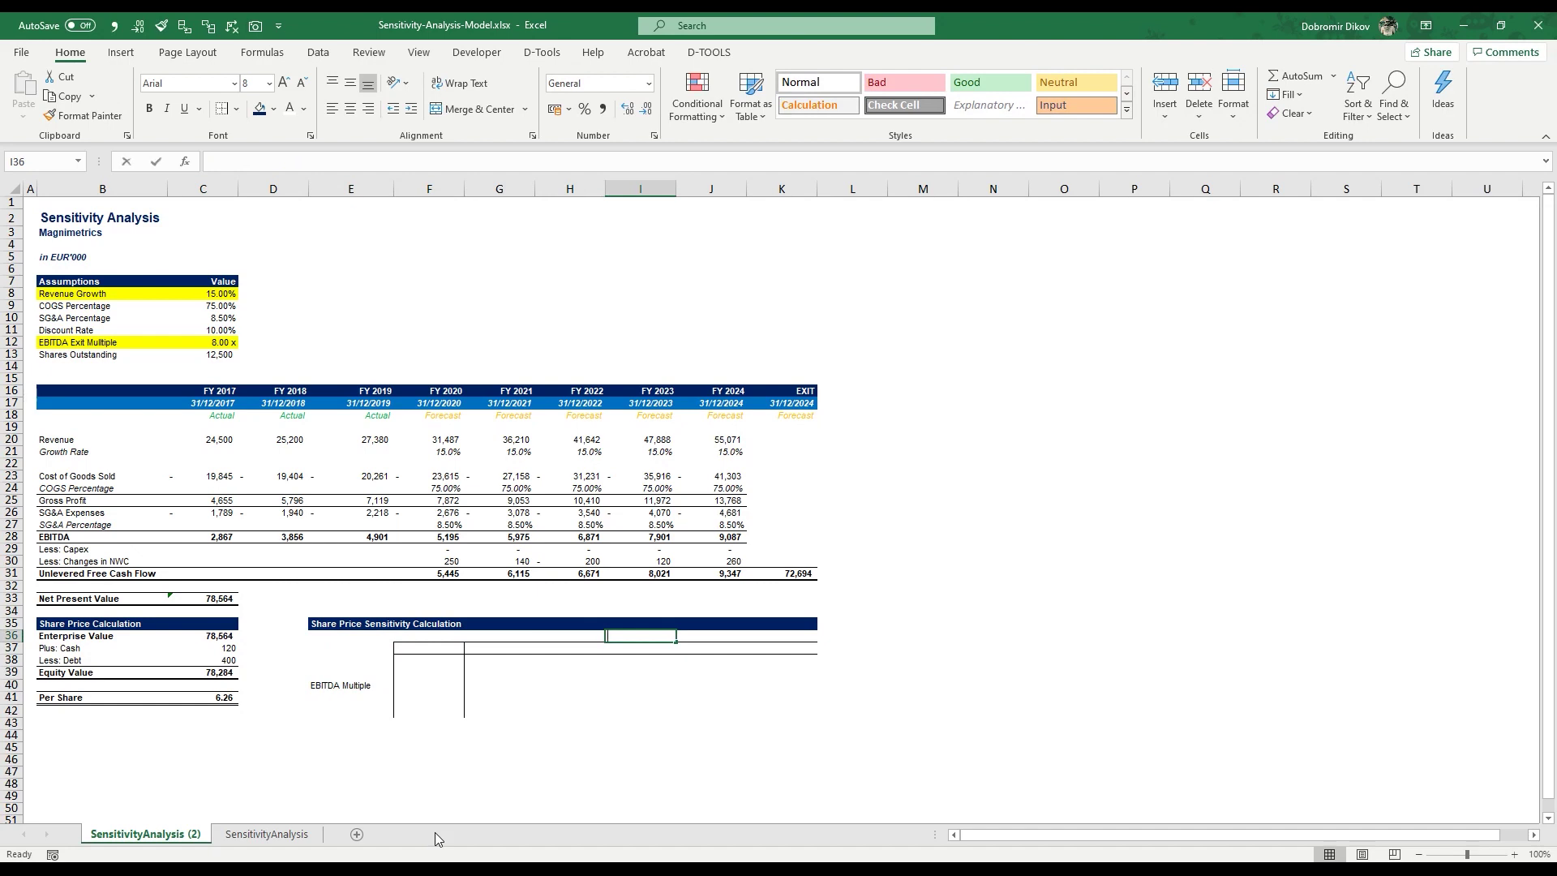
text(Revenue Growth)
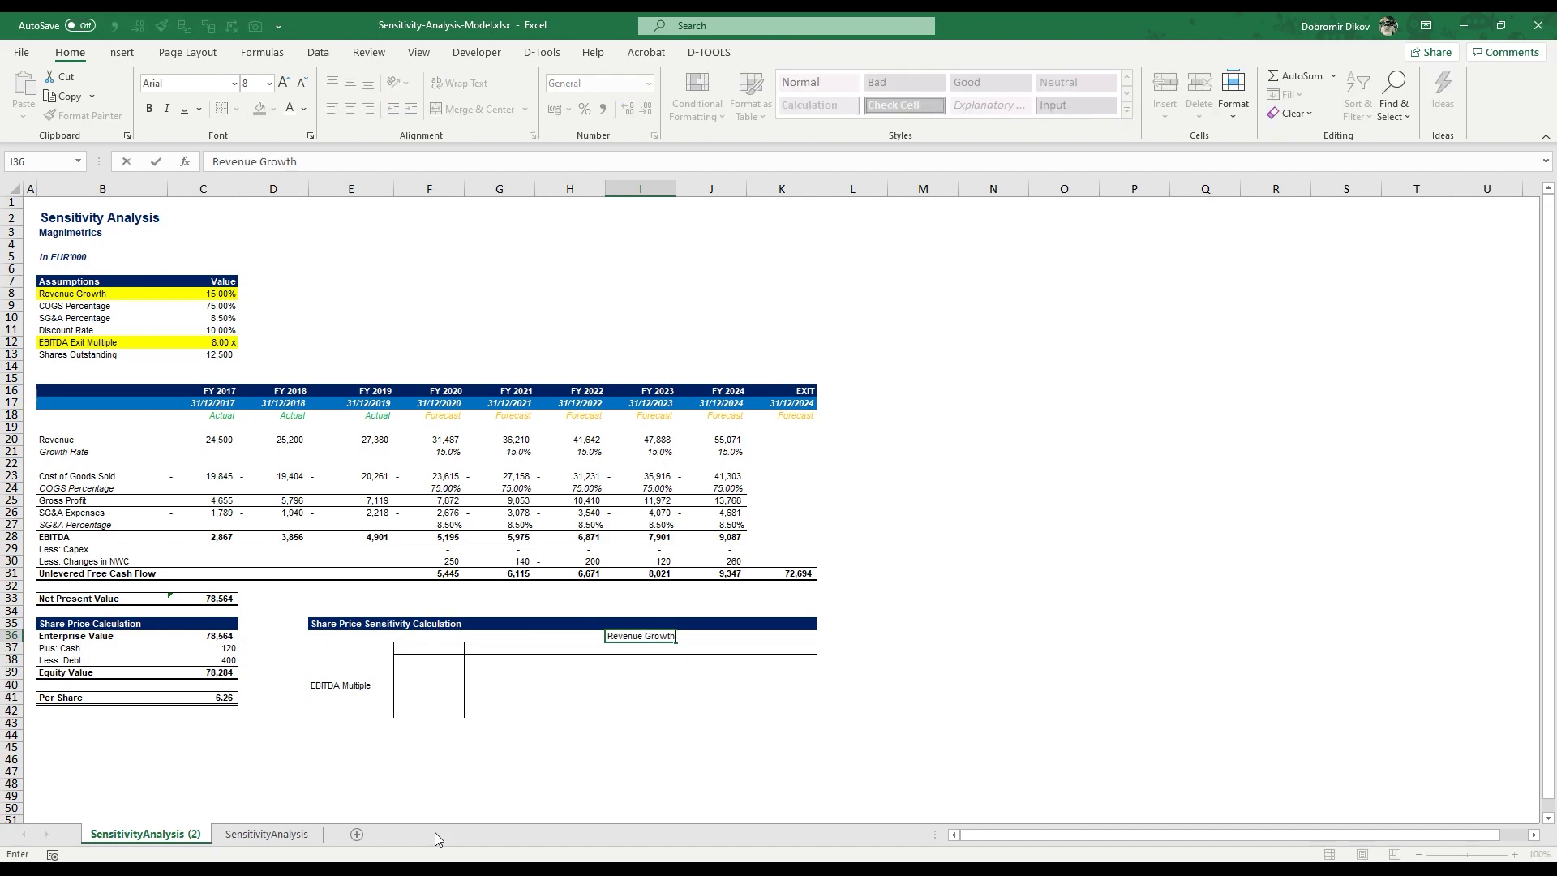
key(Return)
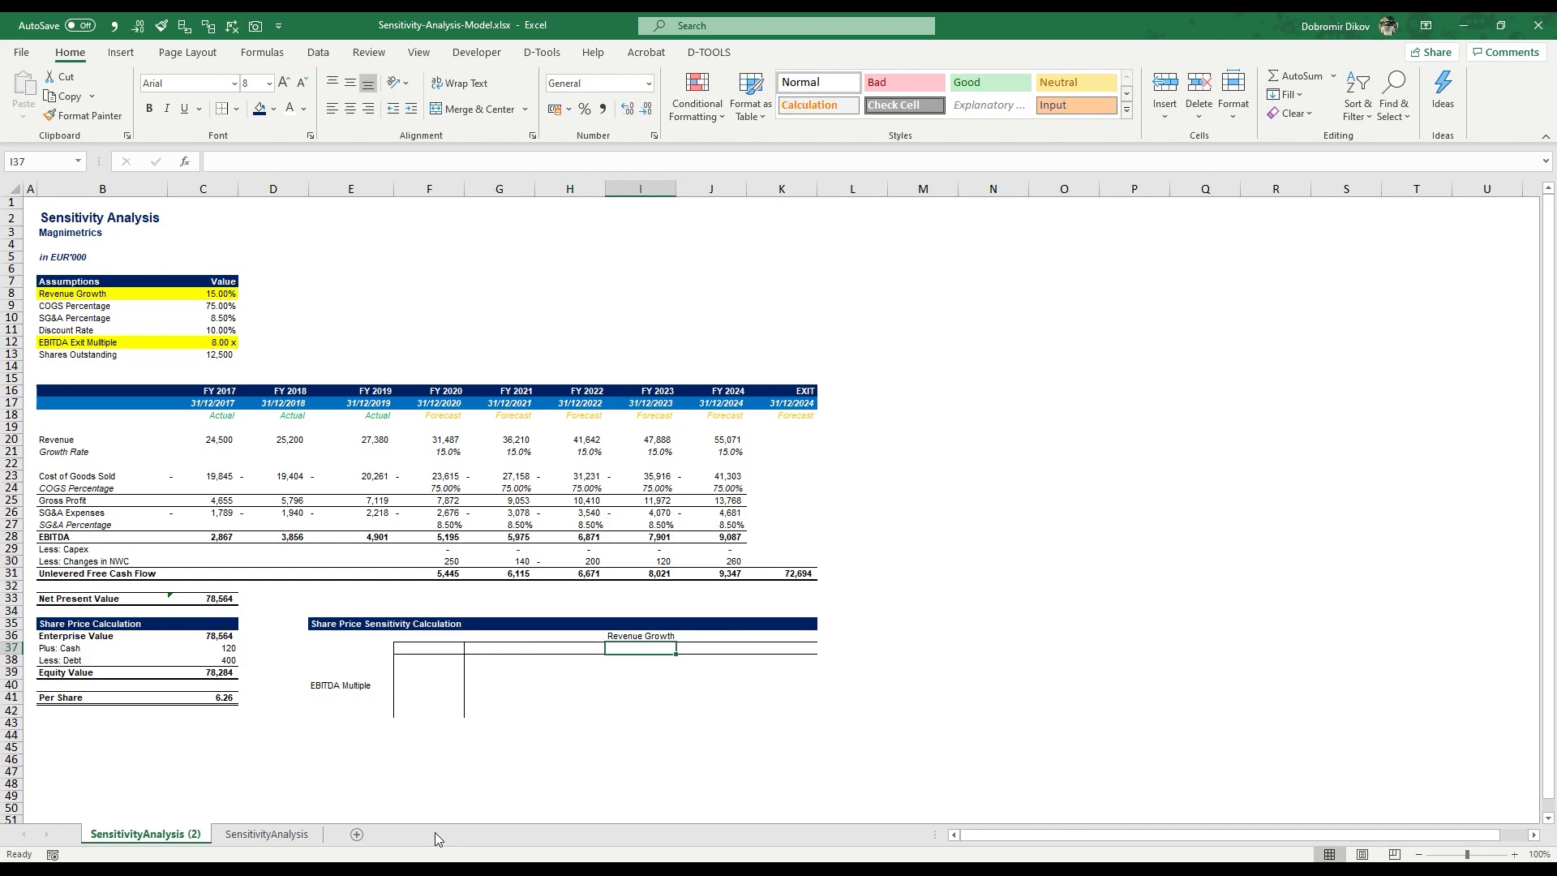
key(Down)
key(Down)
key(Down)
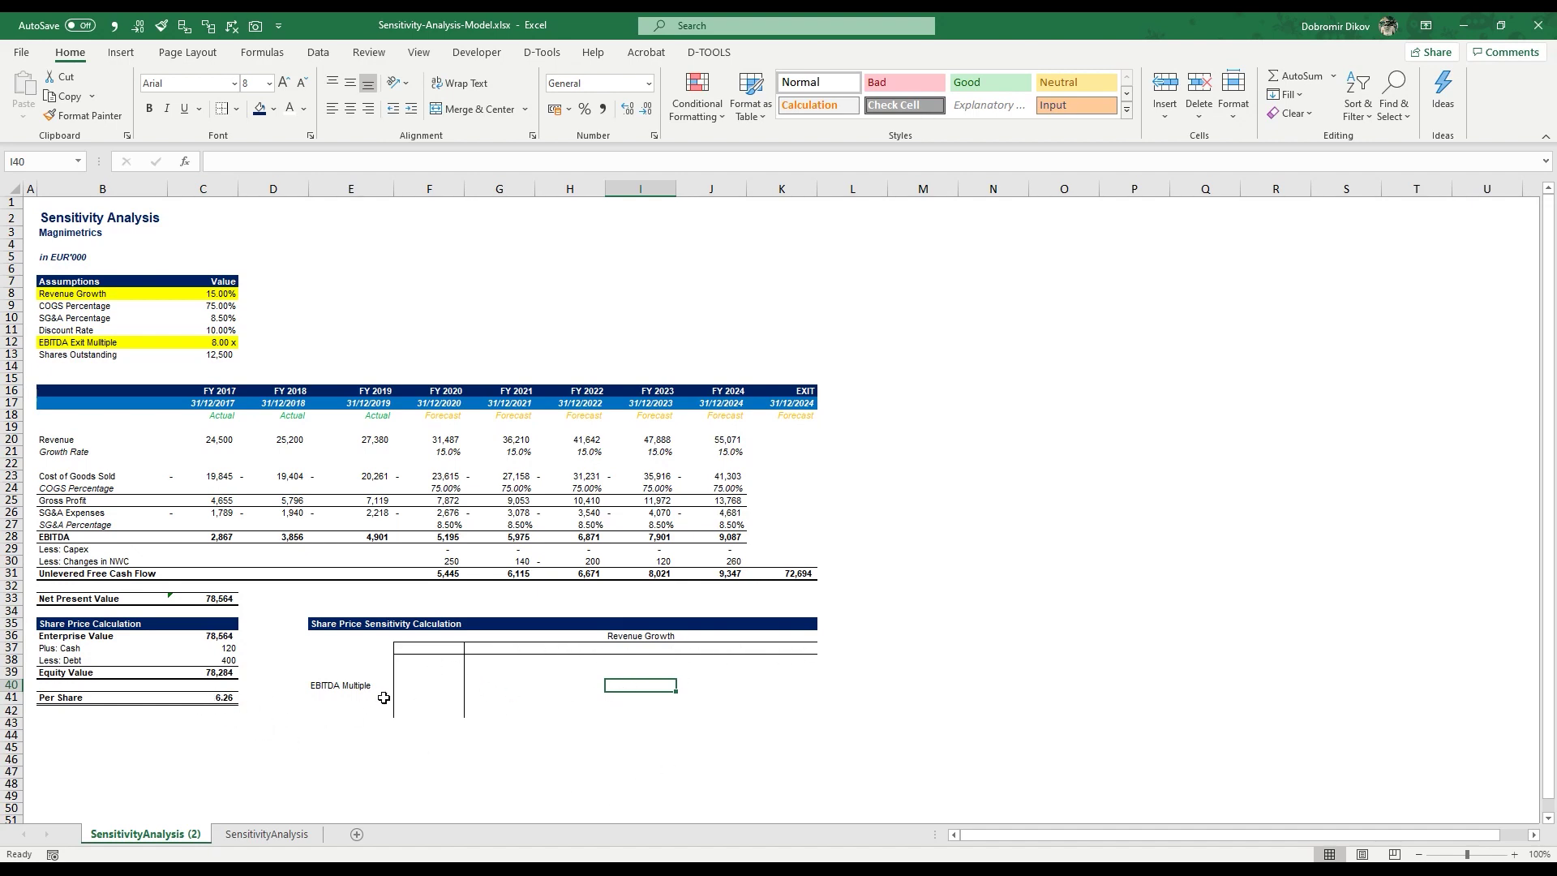
click(433, 685)
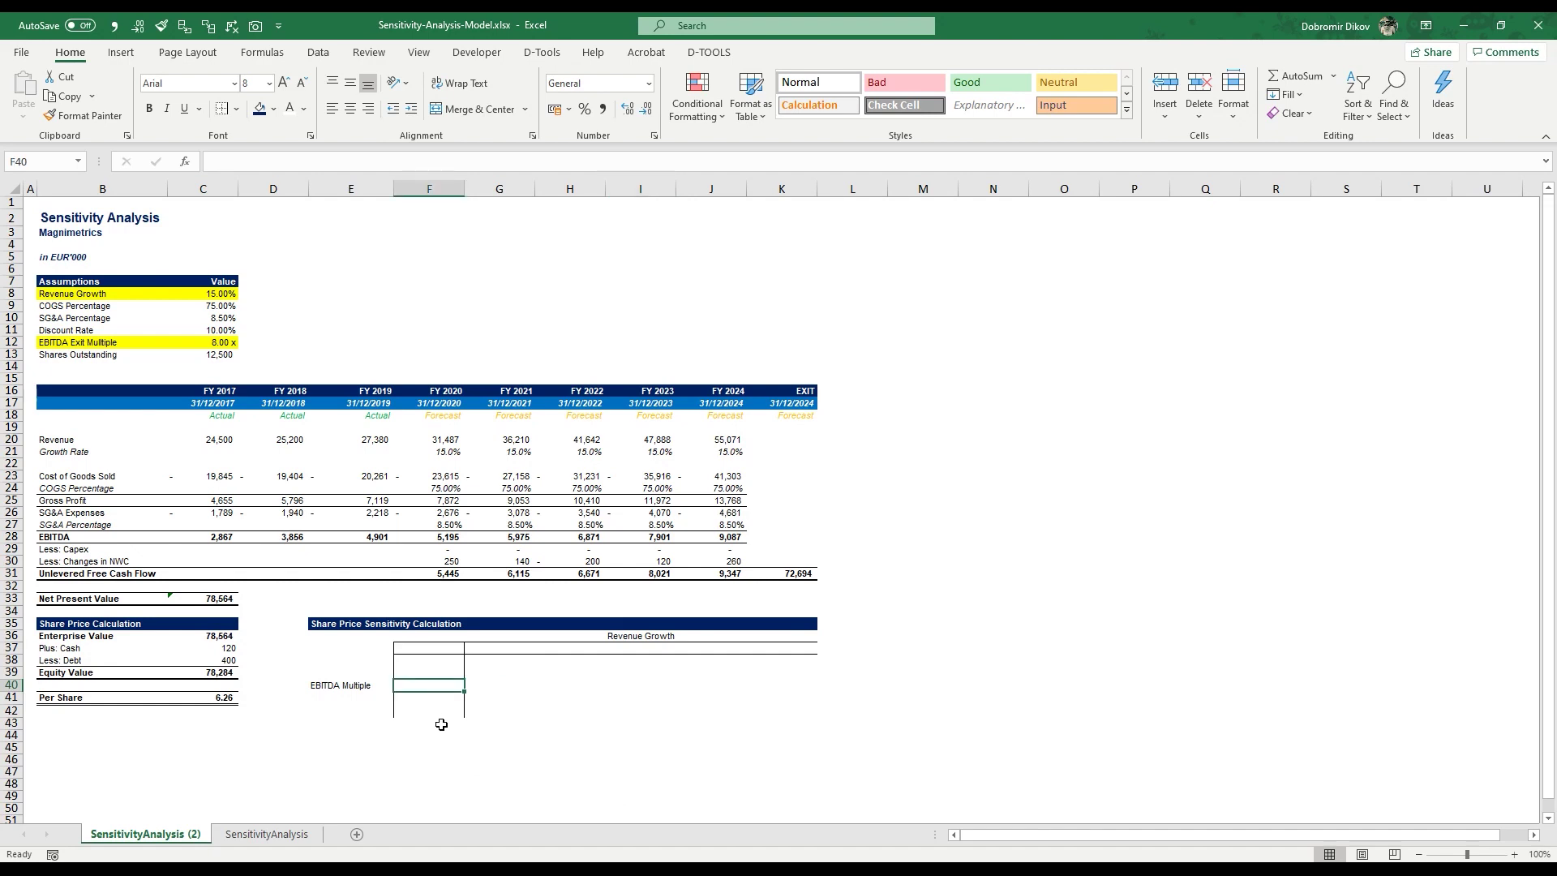
- Enter the base multiple 8 in F40
text(8)
key(Return)
key(Up)
key(Right)
key(Right)
key(Right)
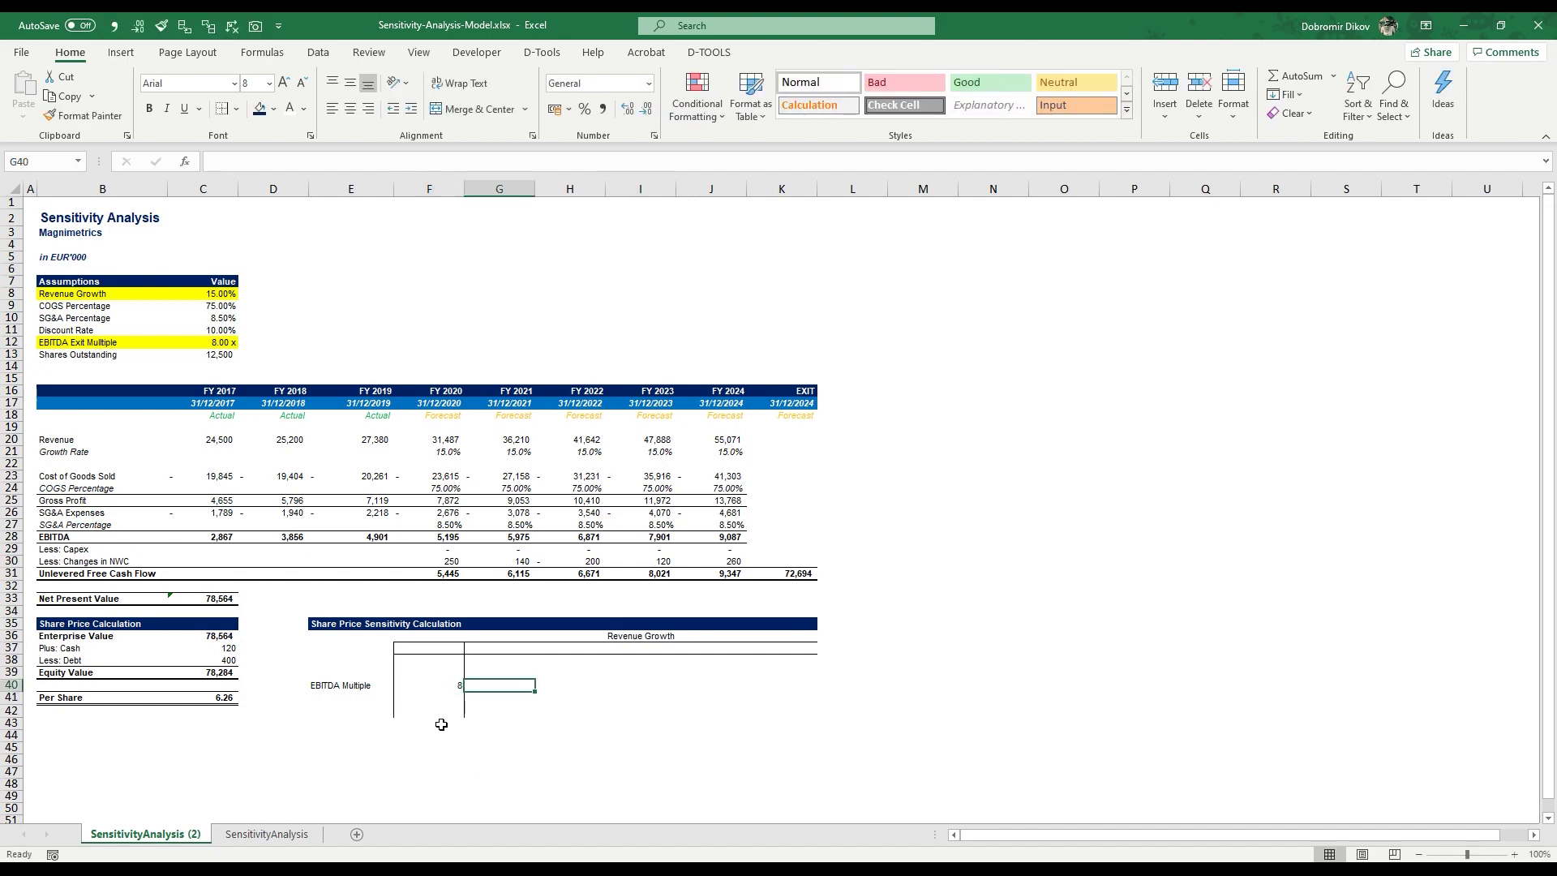
key(Up)
key(Up)
key(Up)
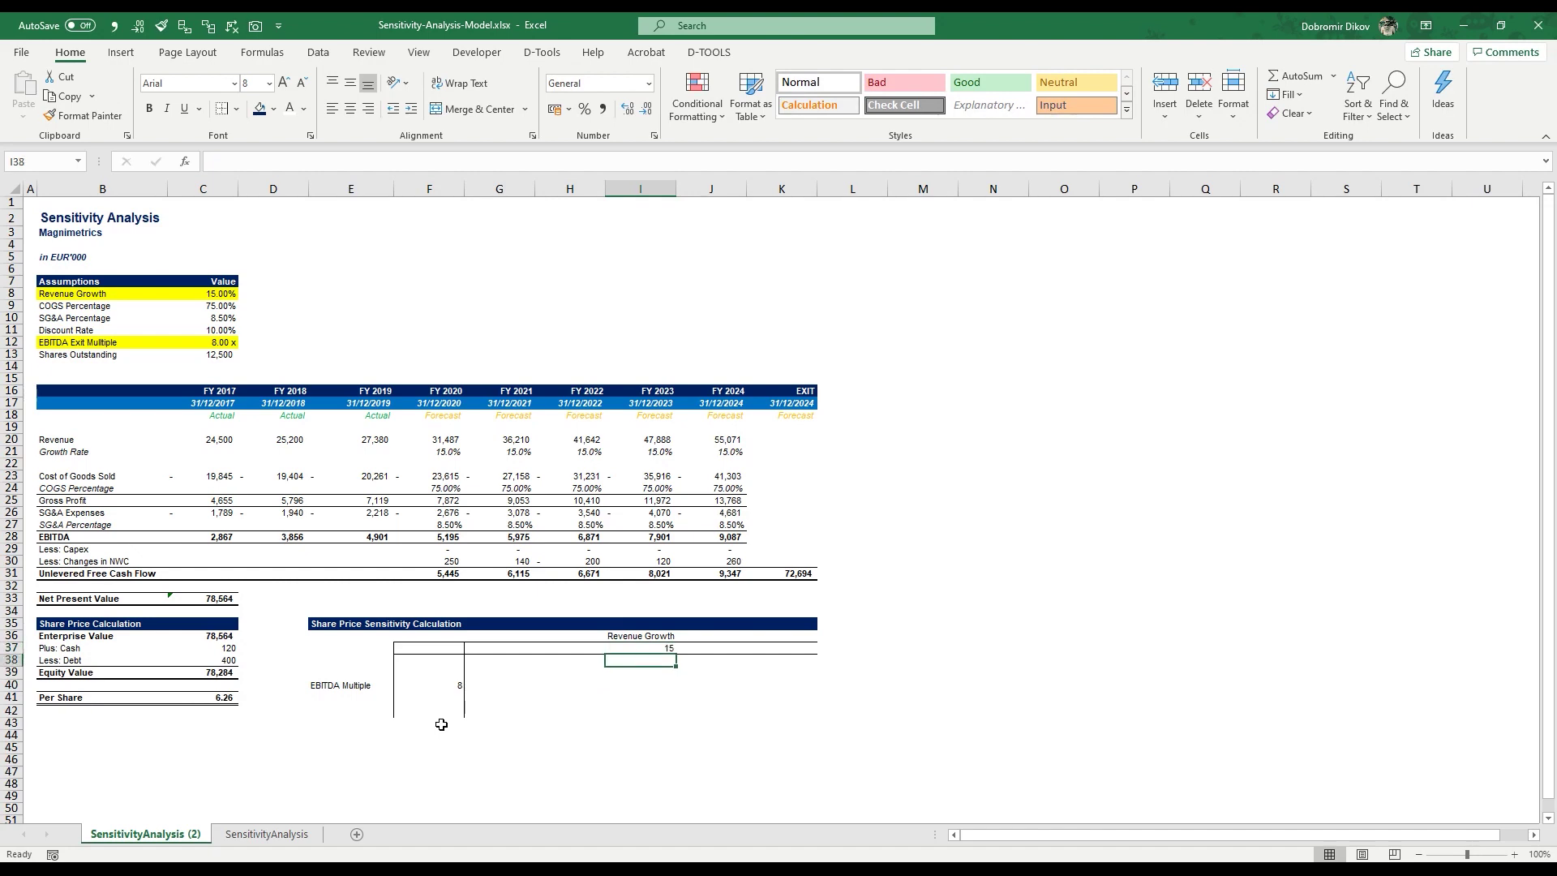
- Enter the base growth rate 15% in I37 and centre it
text(15)
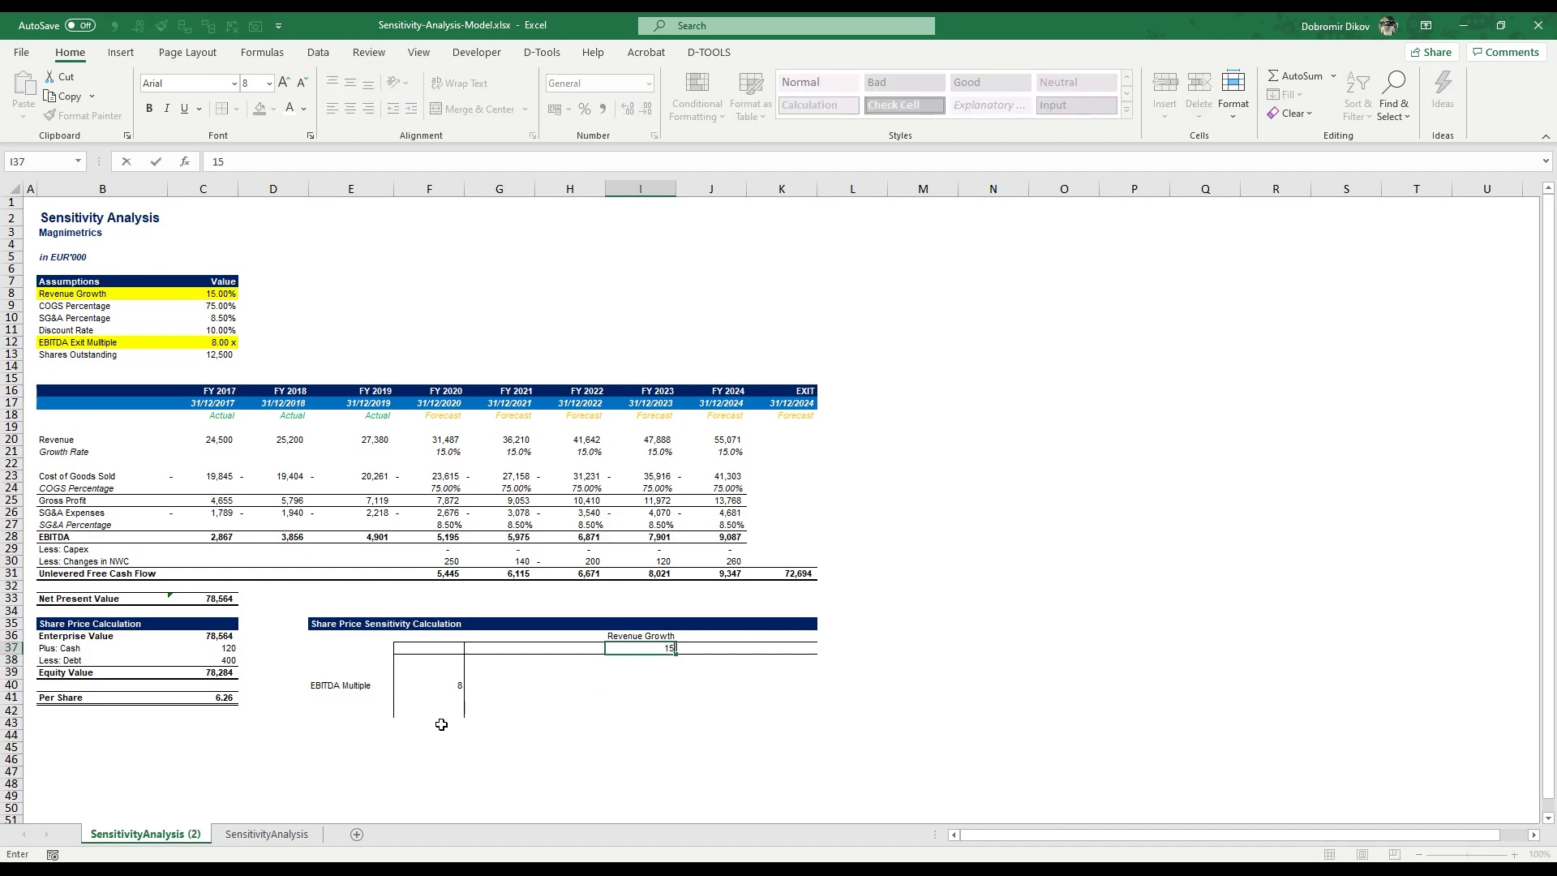
text(%)
key(ctrl+Return)
key(alt+a)
key(alt+h)
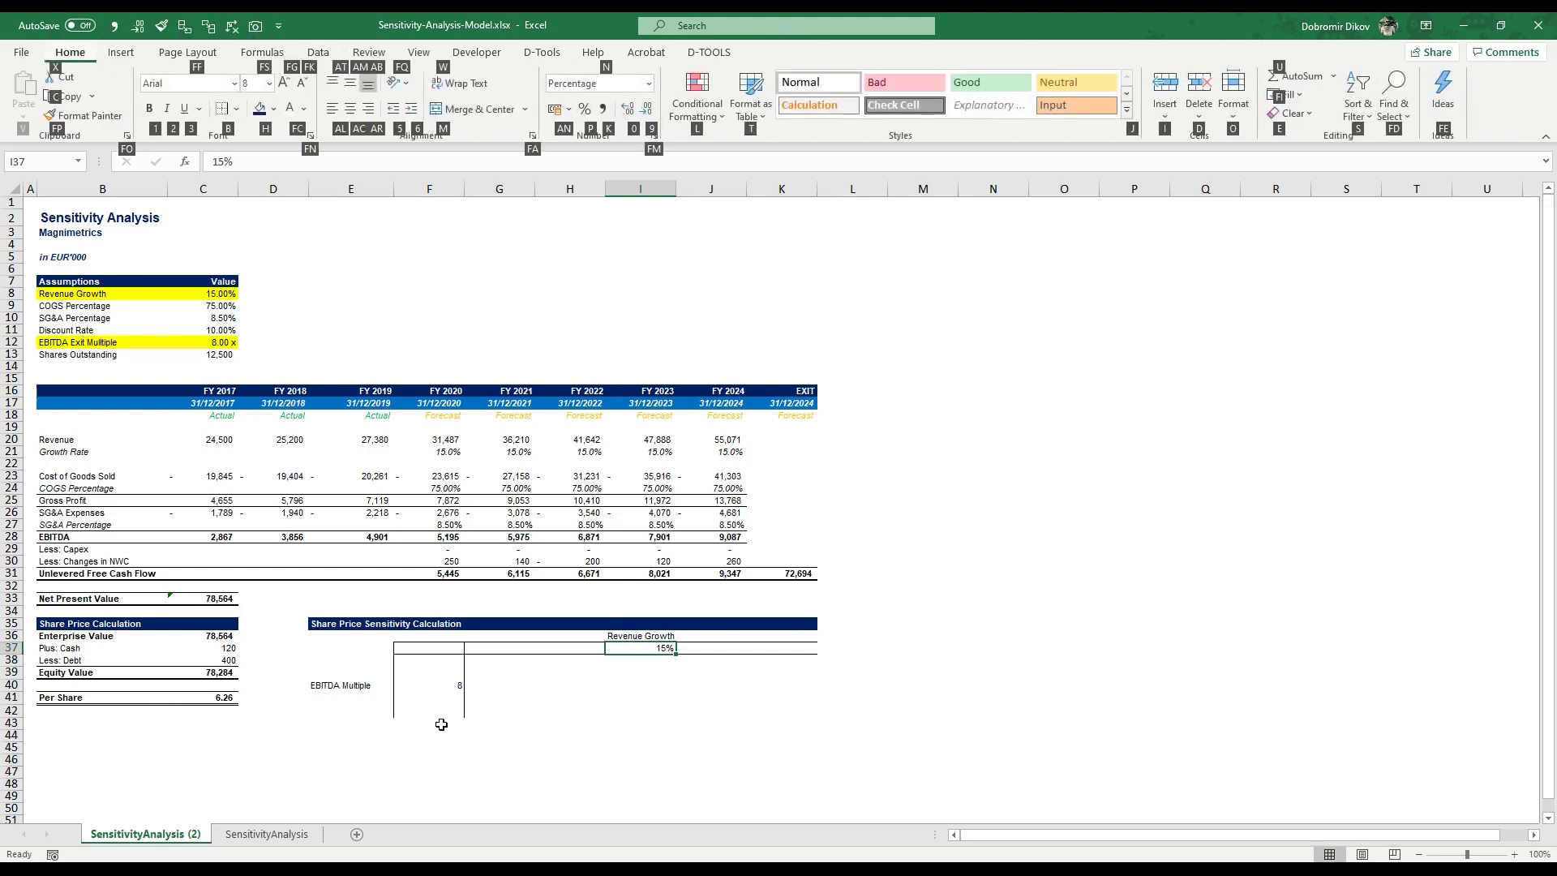
key(a)
key(c)
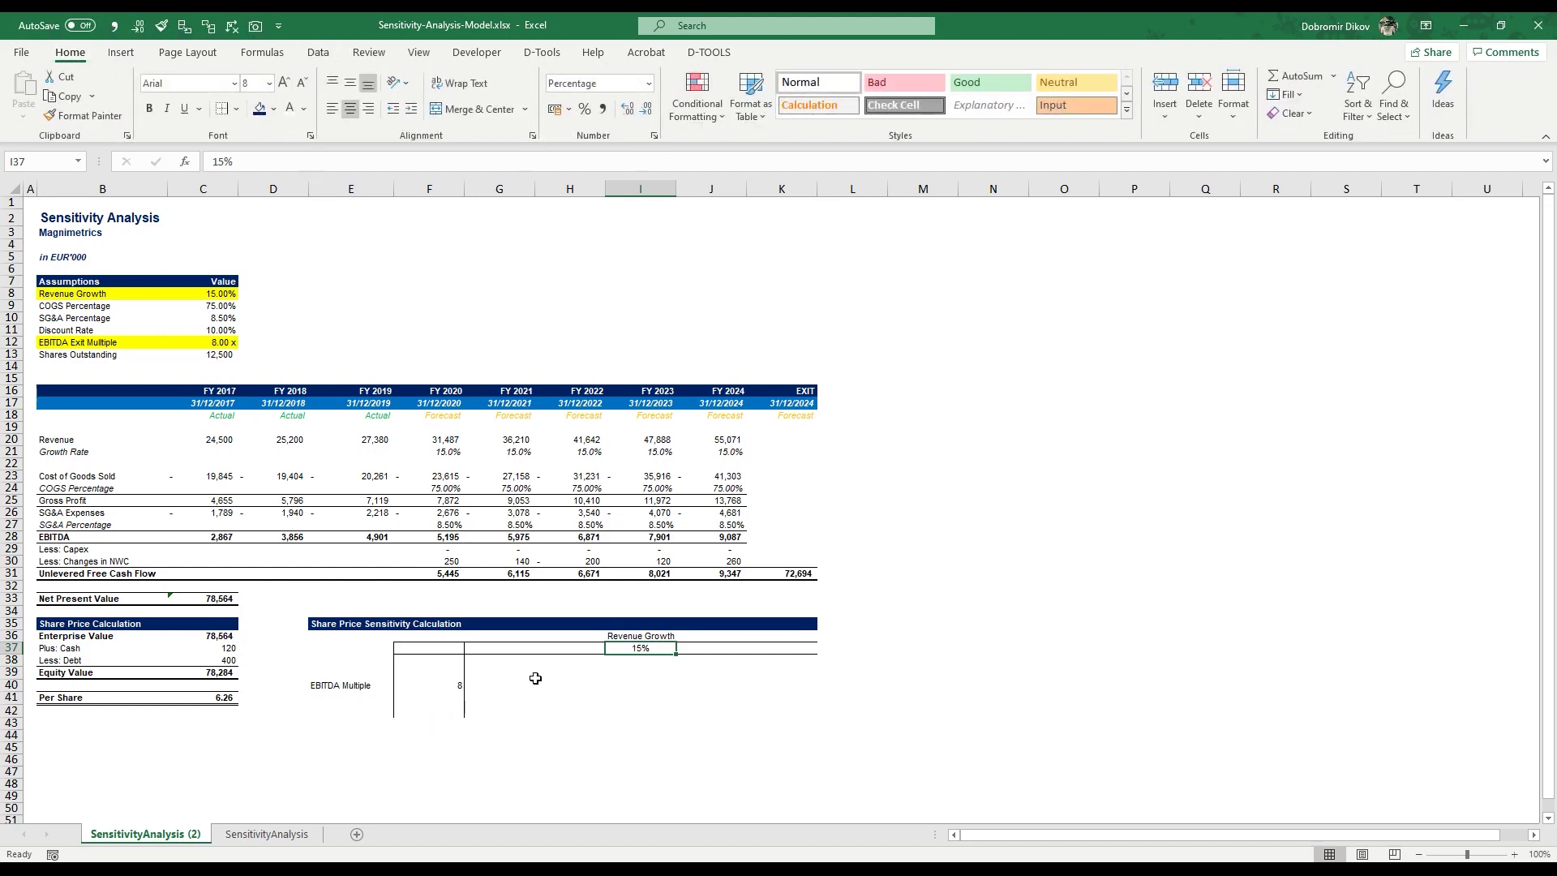
click(441, 685)
right_click(448, 689)
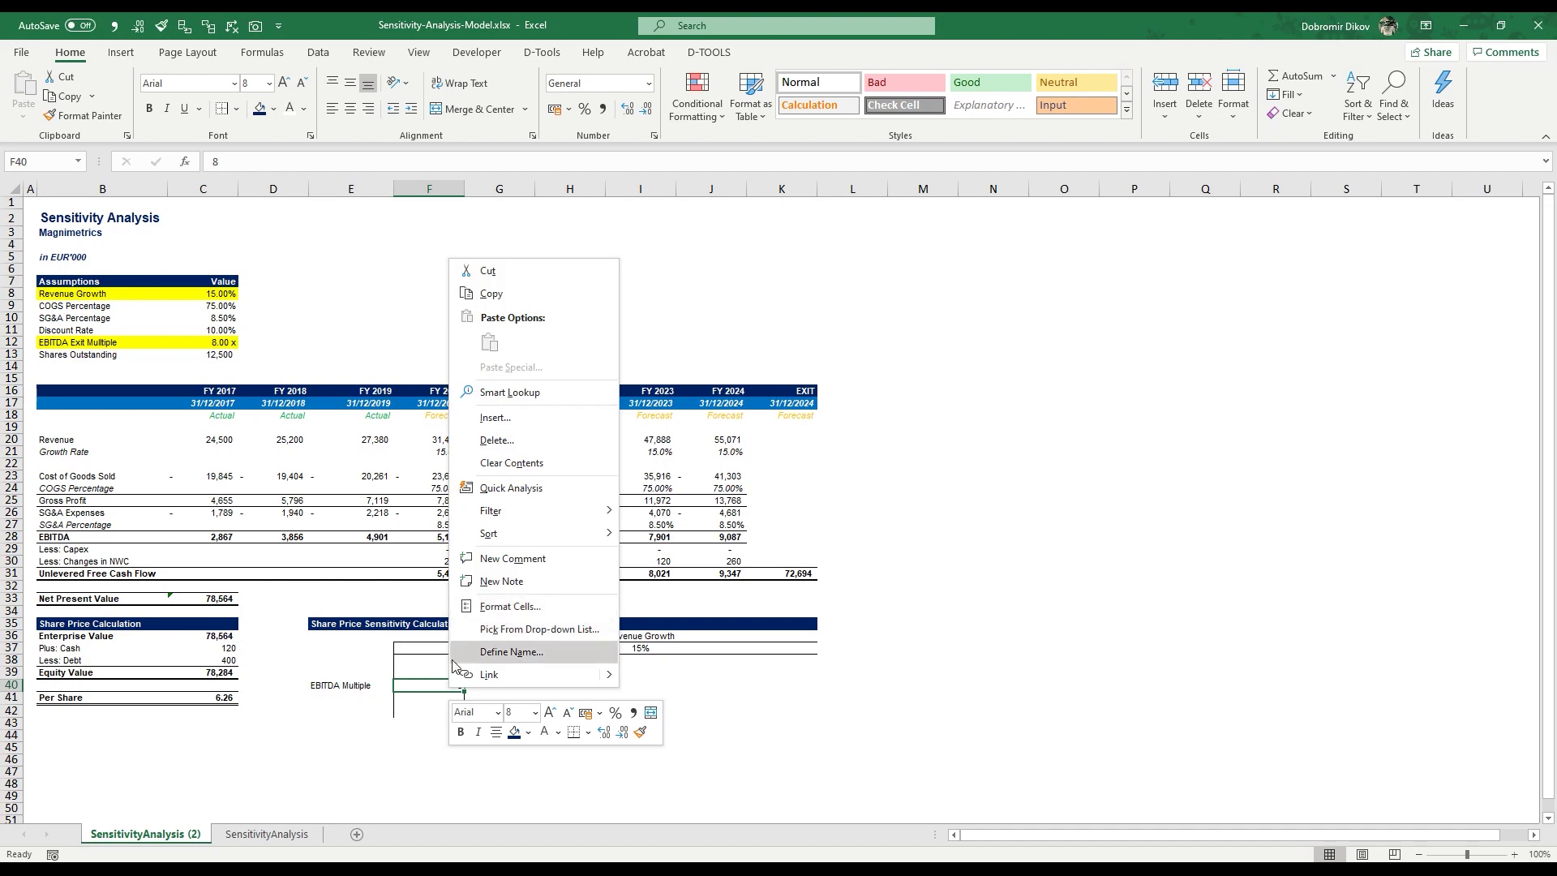
- Apply the custom number format 0.00" x" to F40 so it shows 8.00 x
click(501, 610)
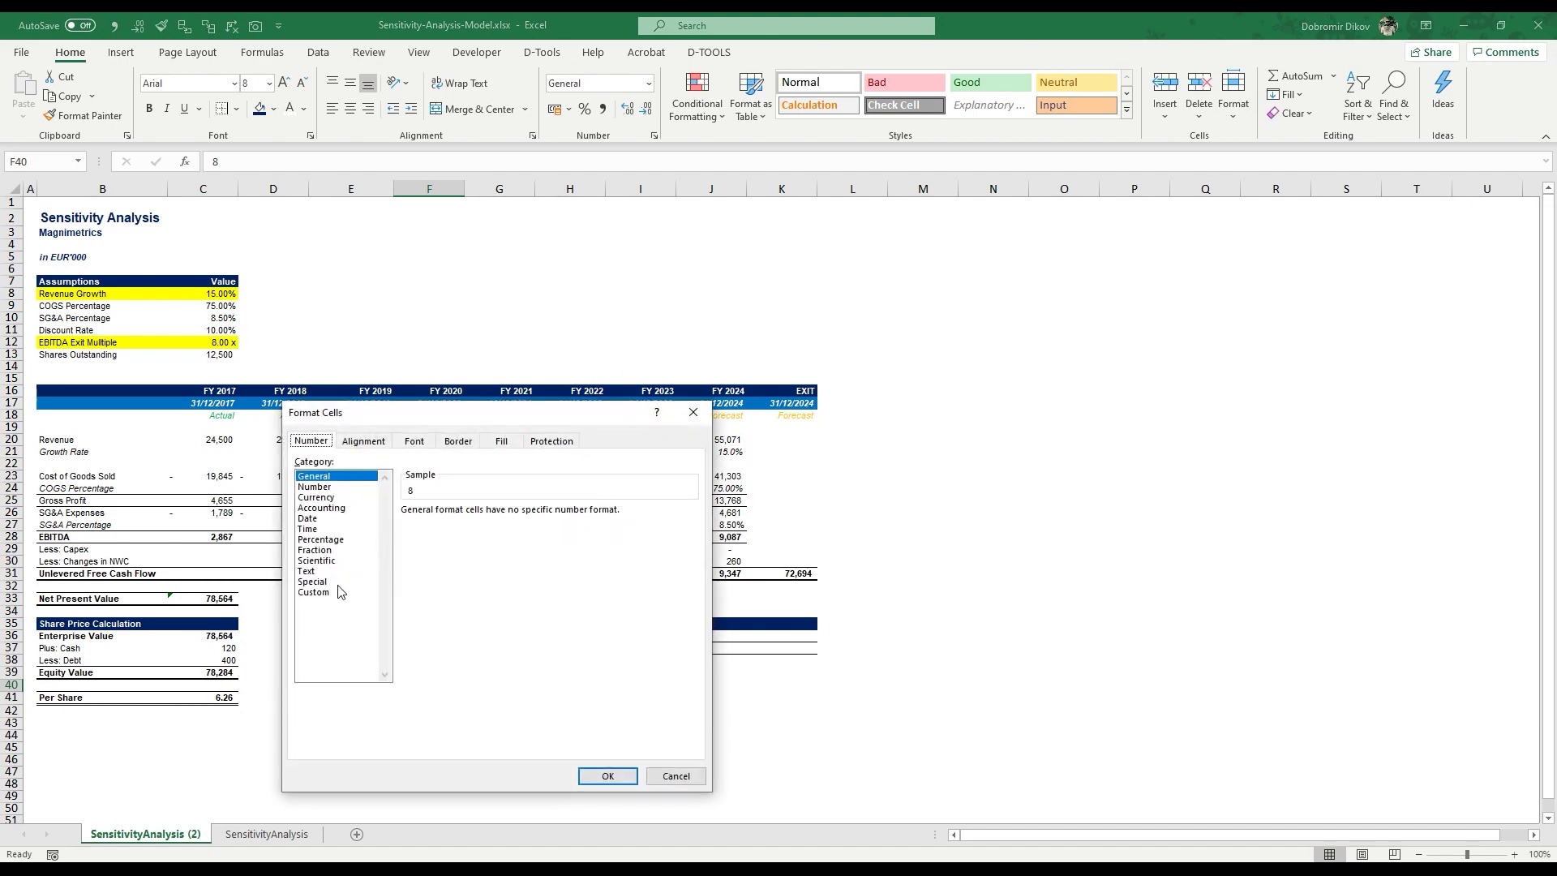
click(321, 593)
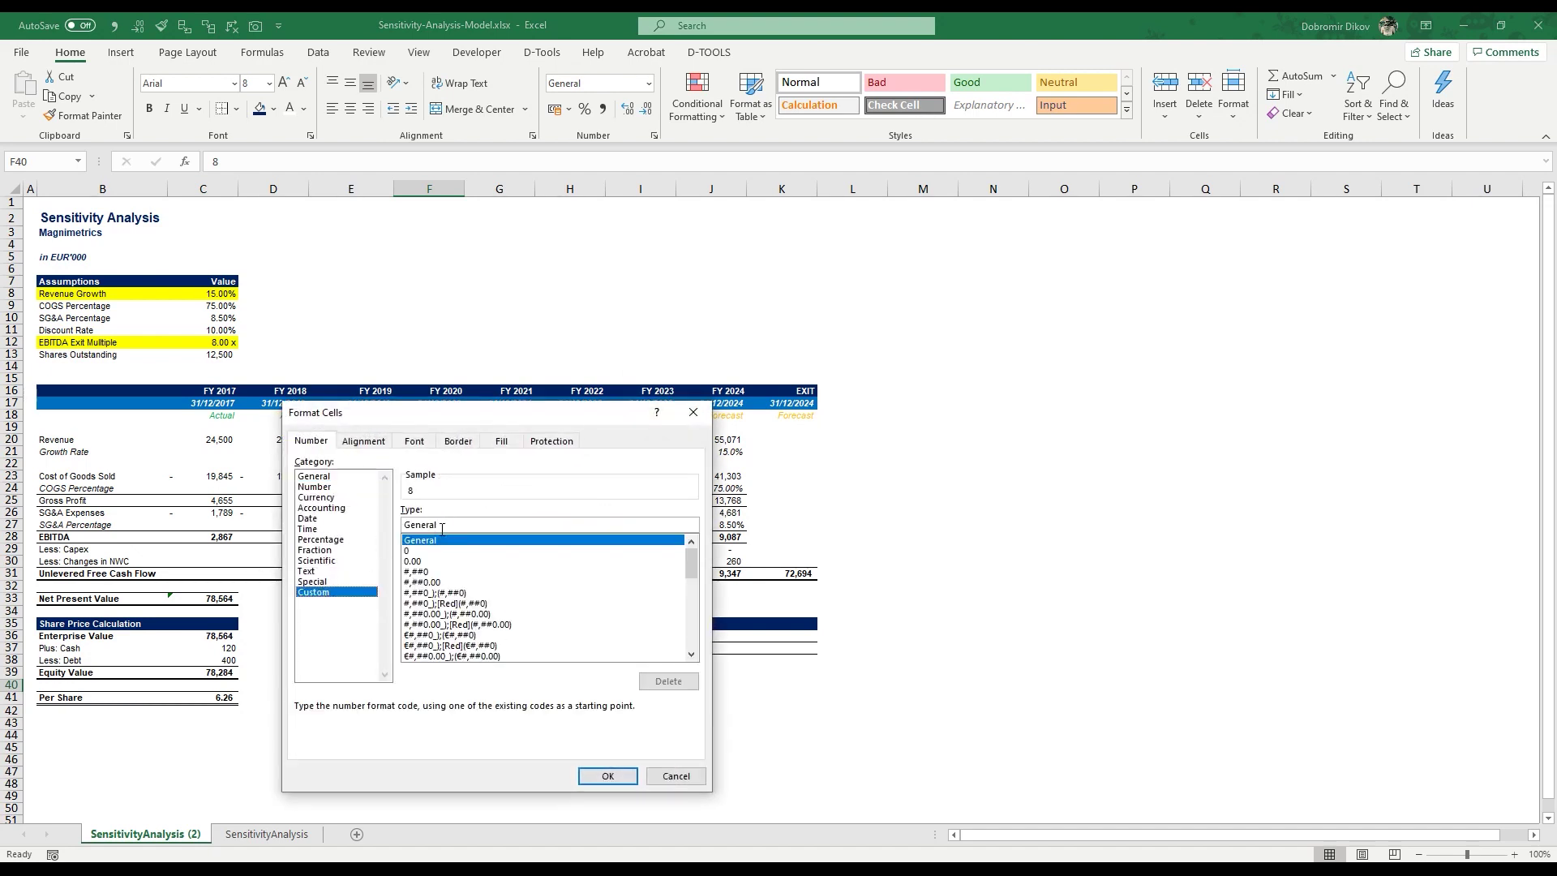
double_click(449, 529)
click(416, 562)
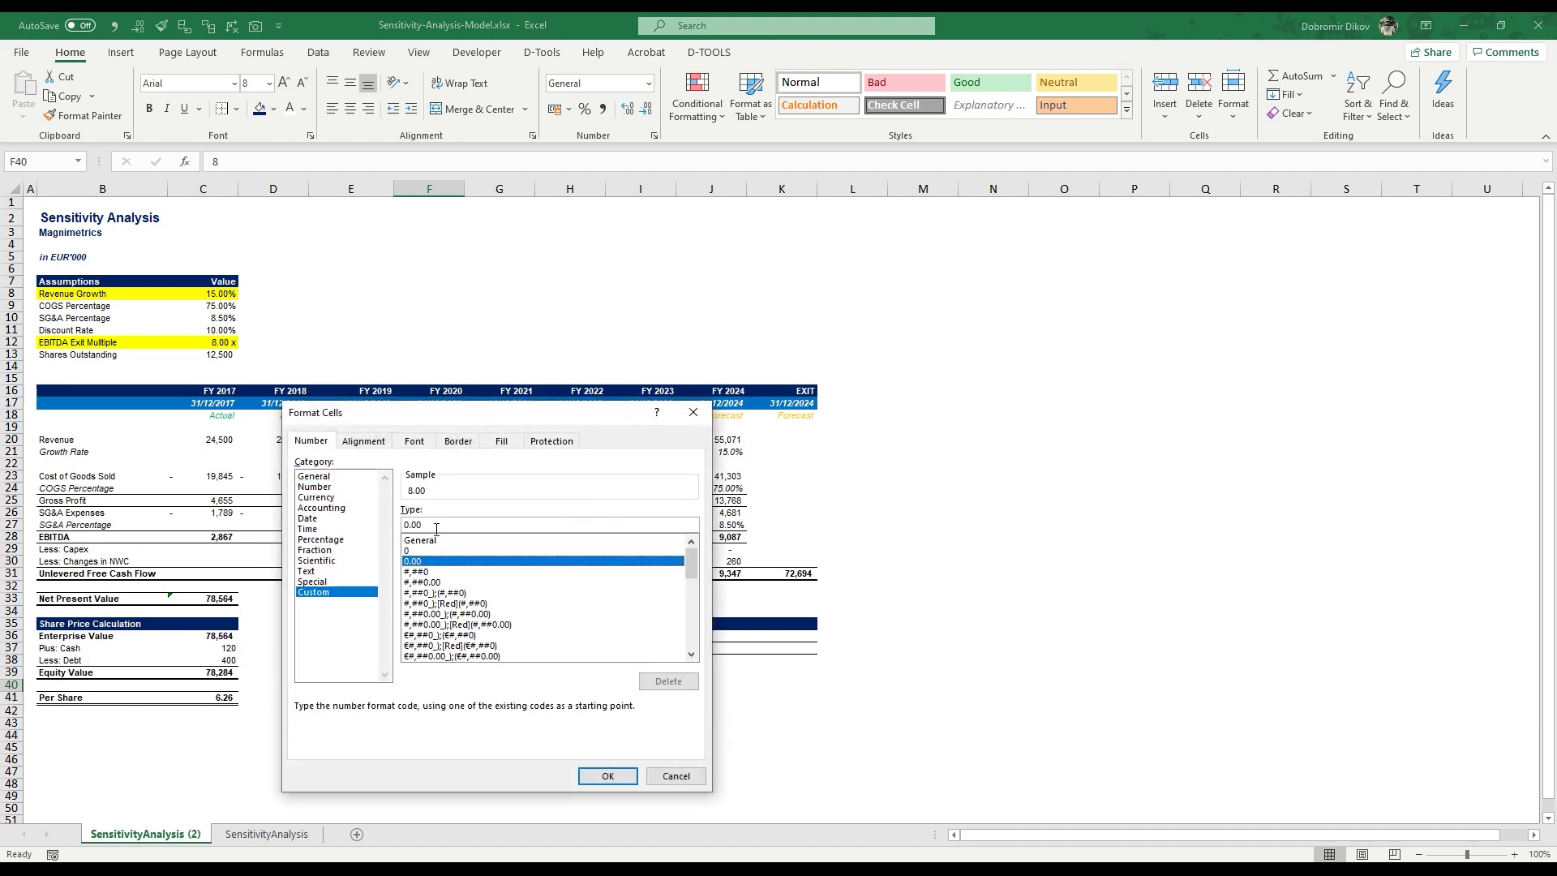
click(445, 526)
text(")
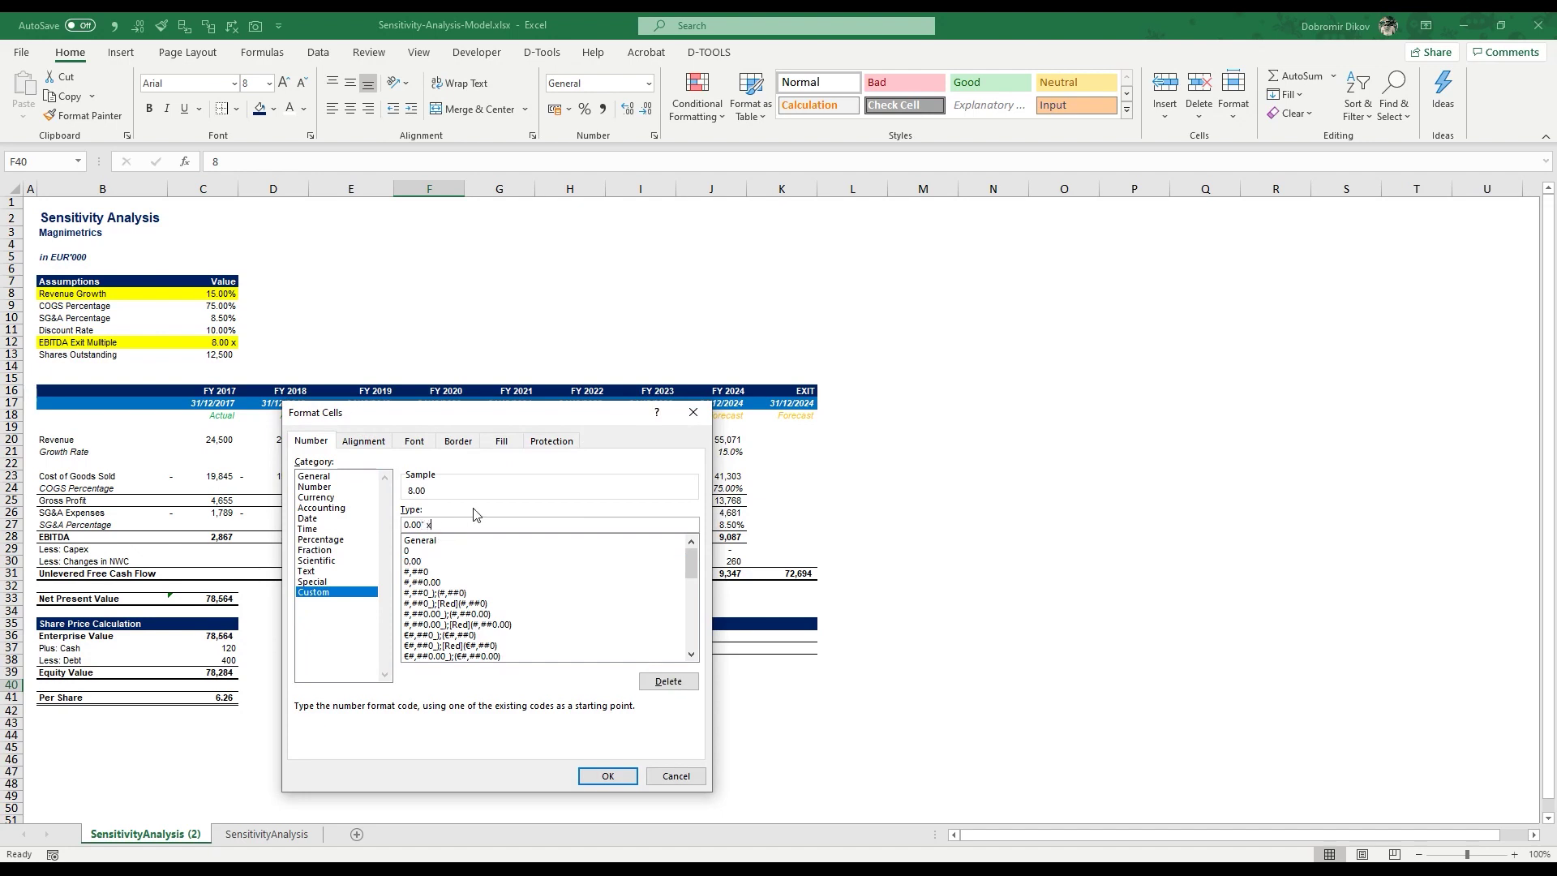
text( x")
key(Return)
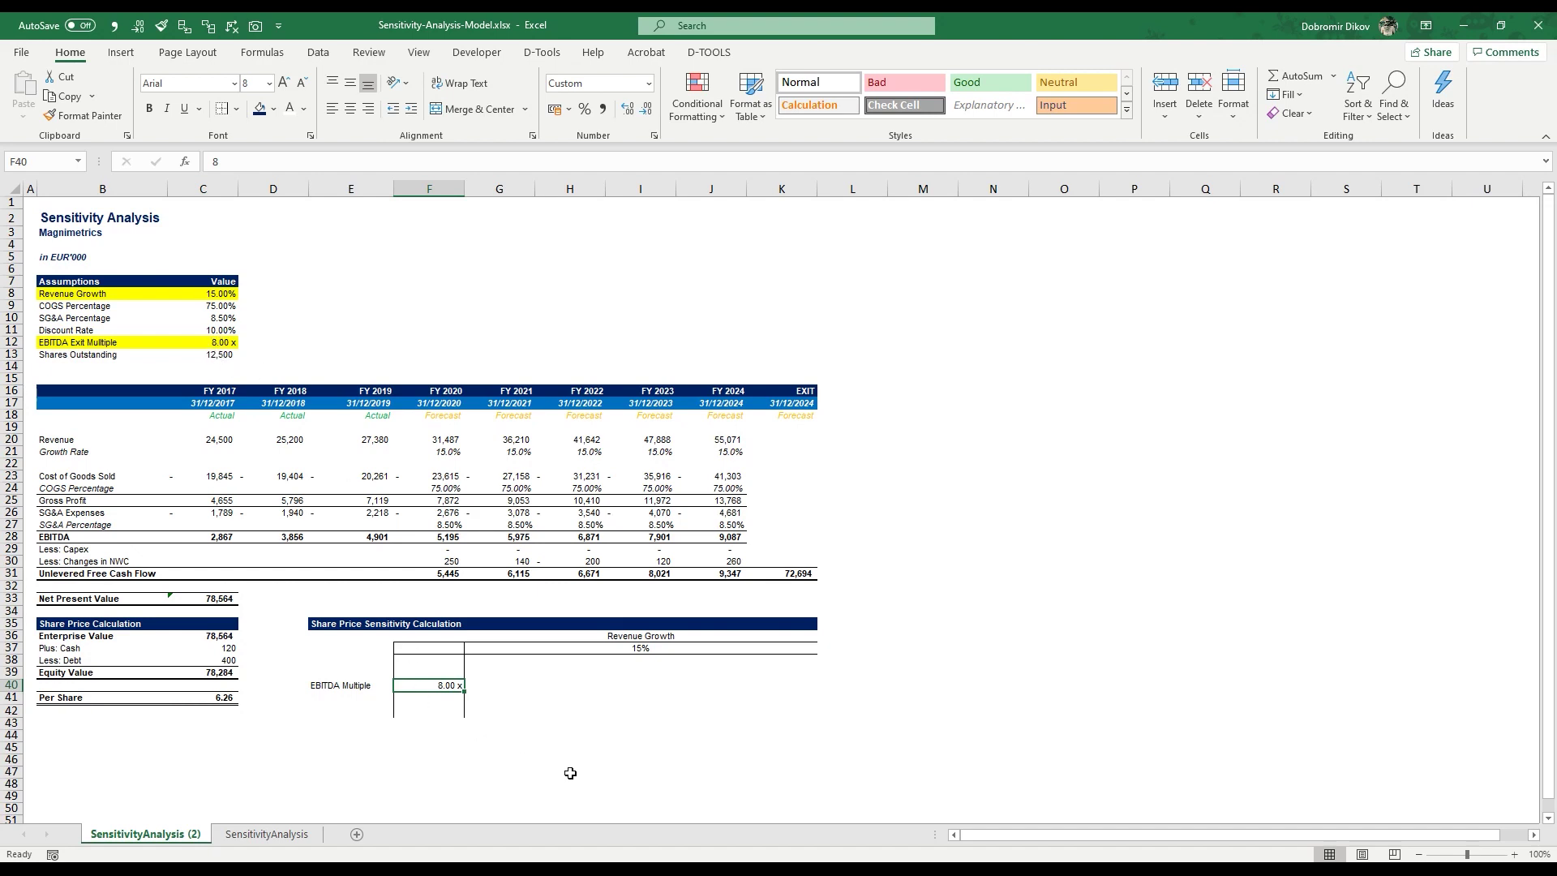
- Enter 7 in F39 above the base multiple
key(Up)
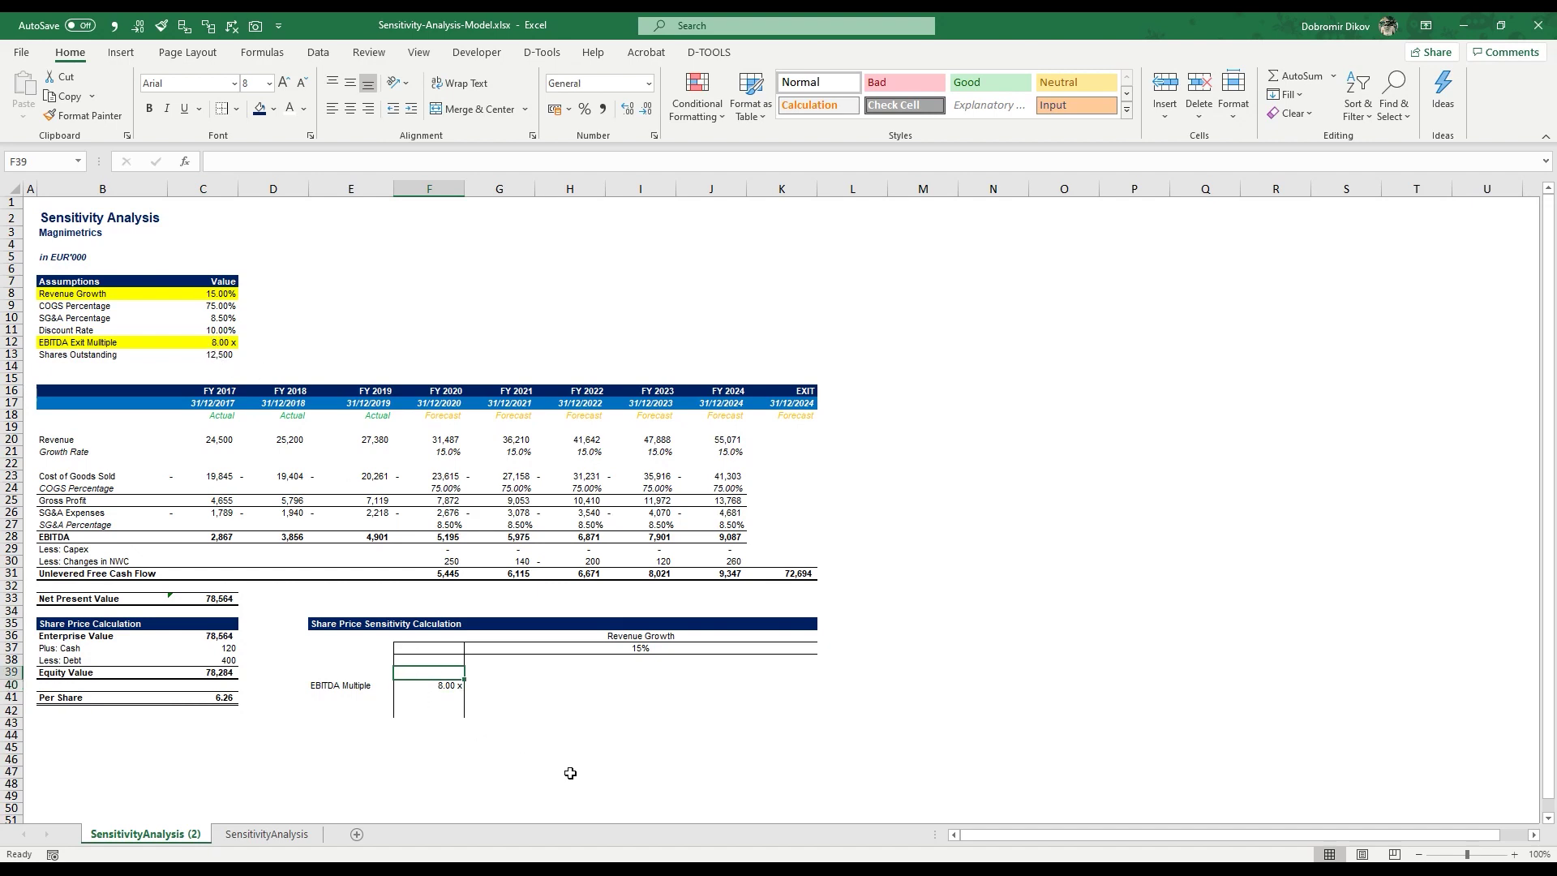
text(7)
key(Up)
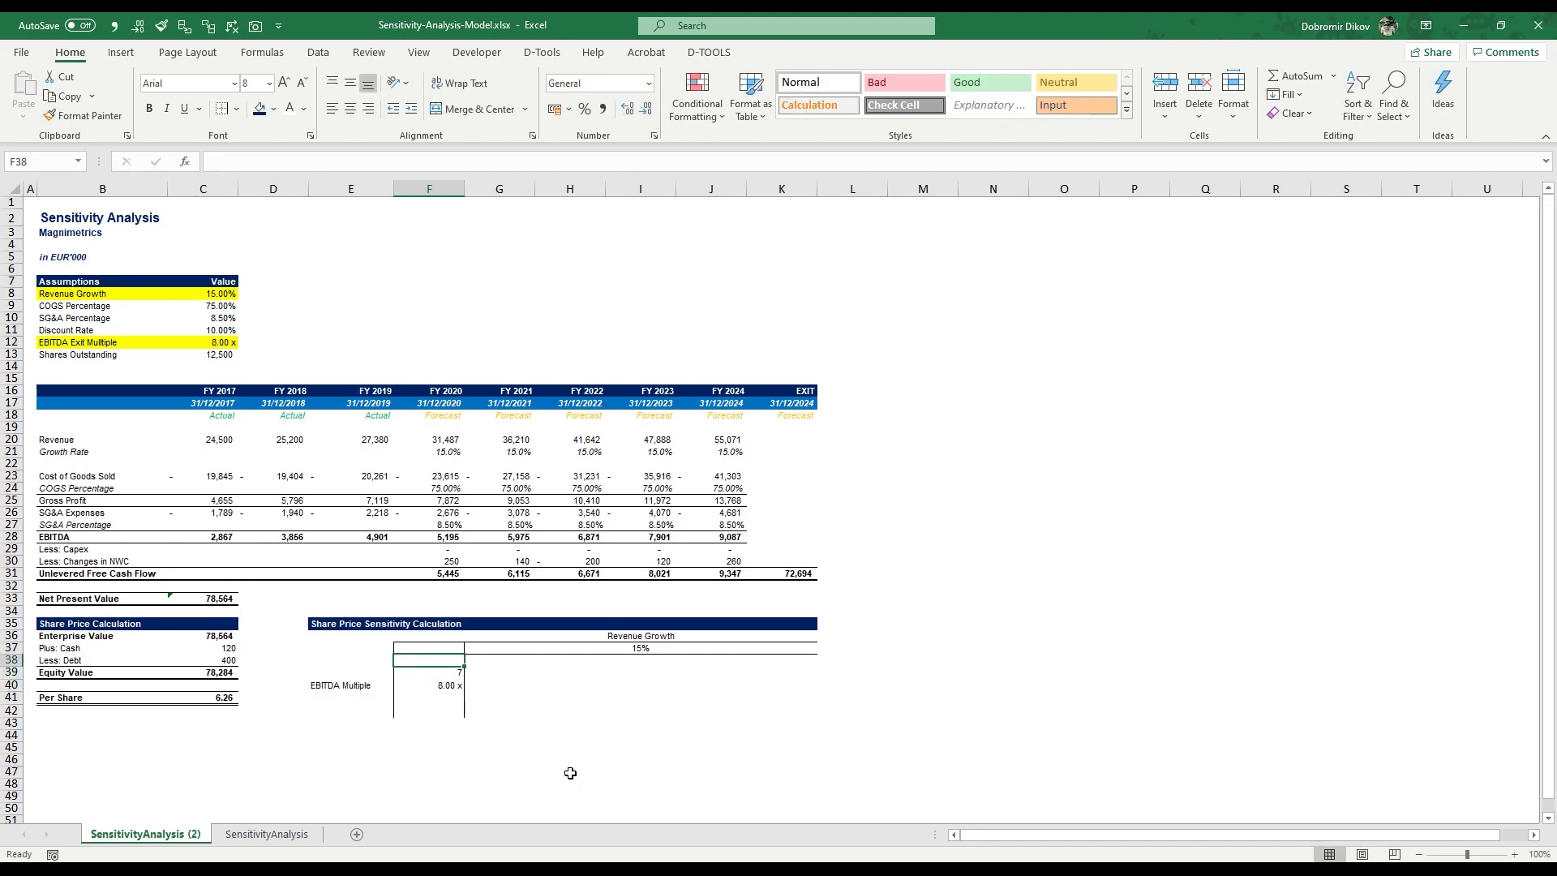
- Enter the remaining multiples: 6 in F38, 9 in F41 and 10 in F42
text(6)
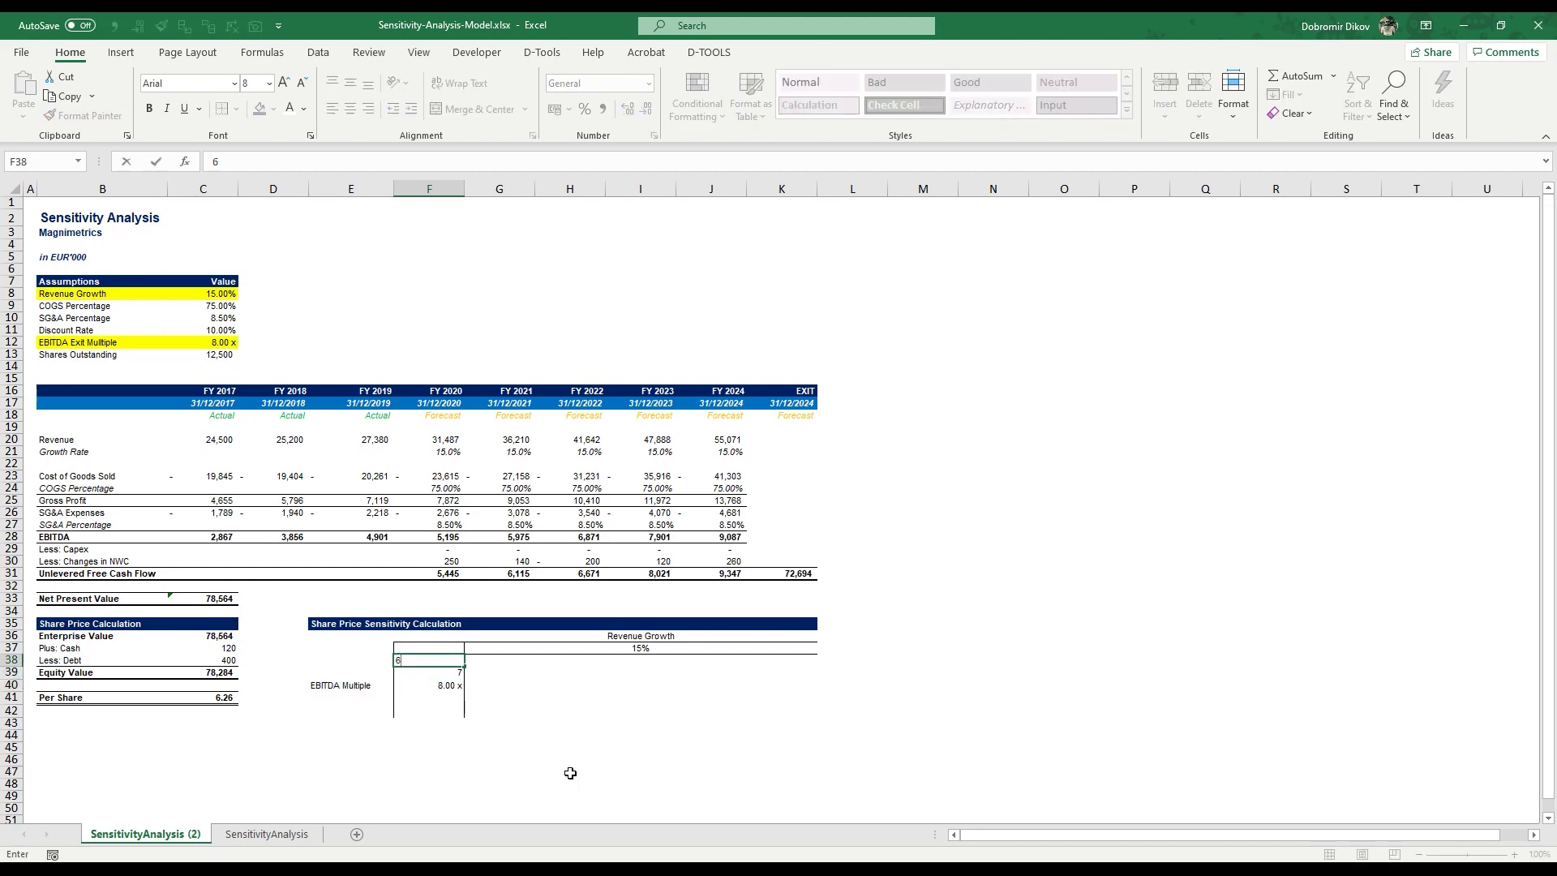
key(Down)
key(Down)
key(Down)
text(9)
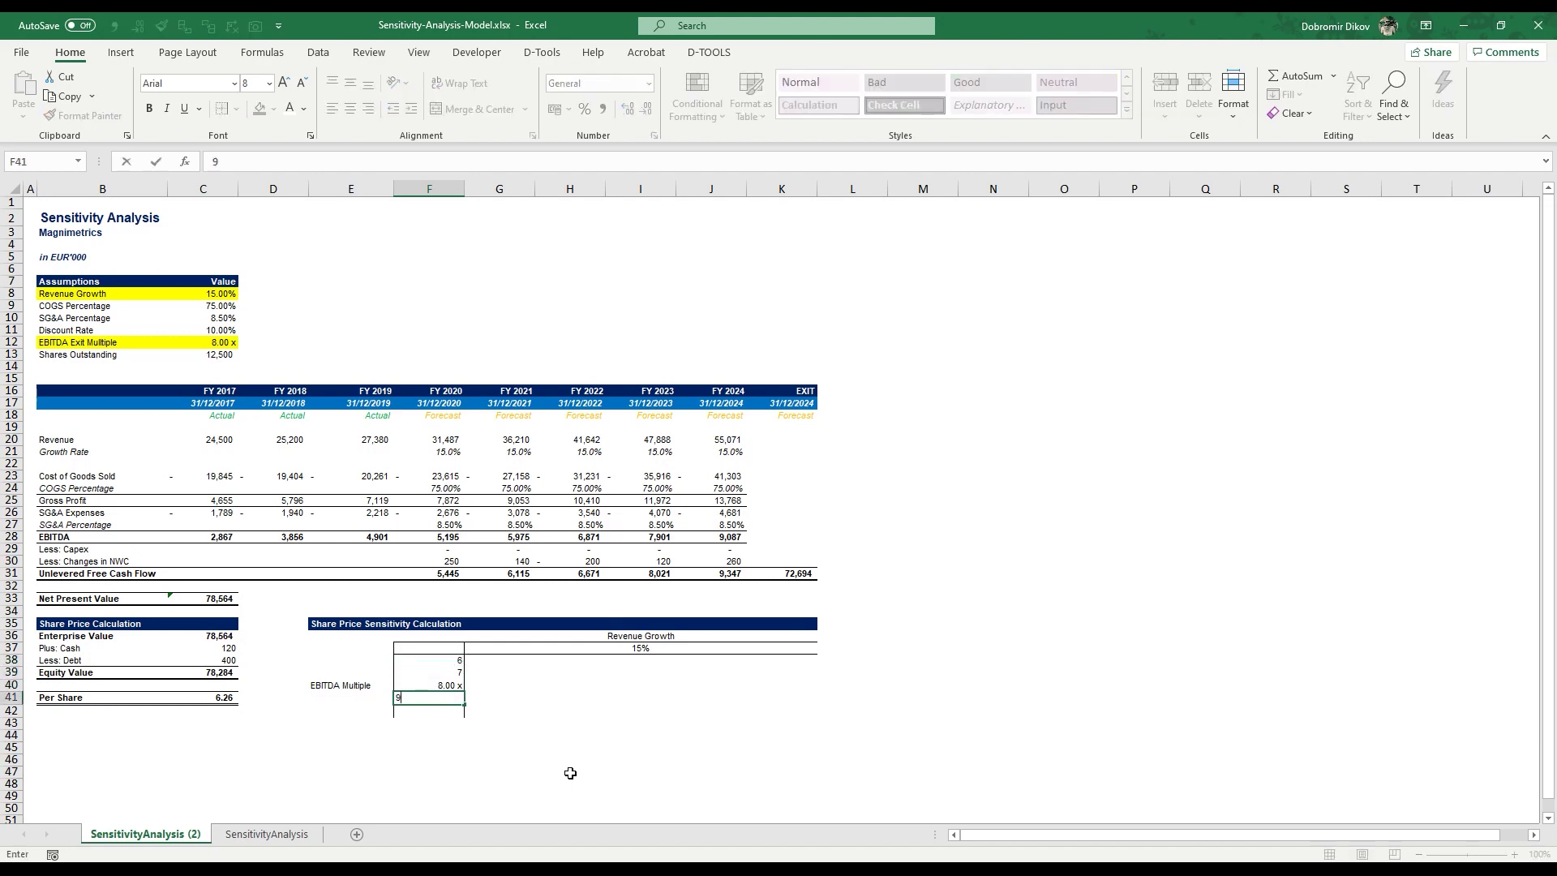
key(Return)
text(10)
key(Return)
key(Up)
key(Up)
key(Up)
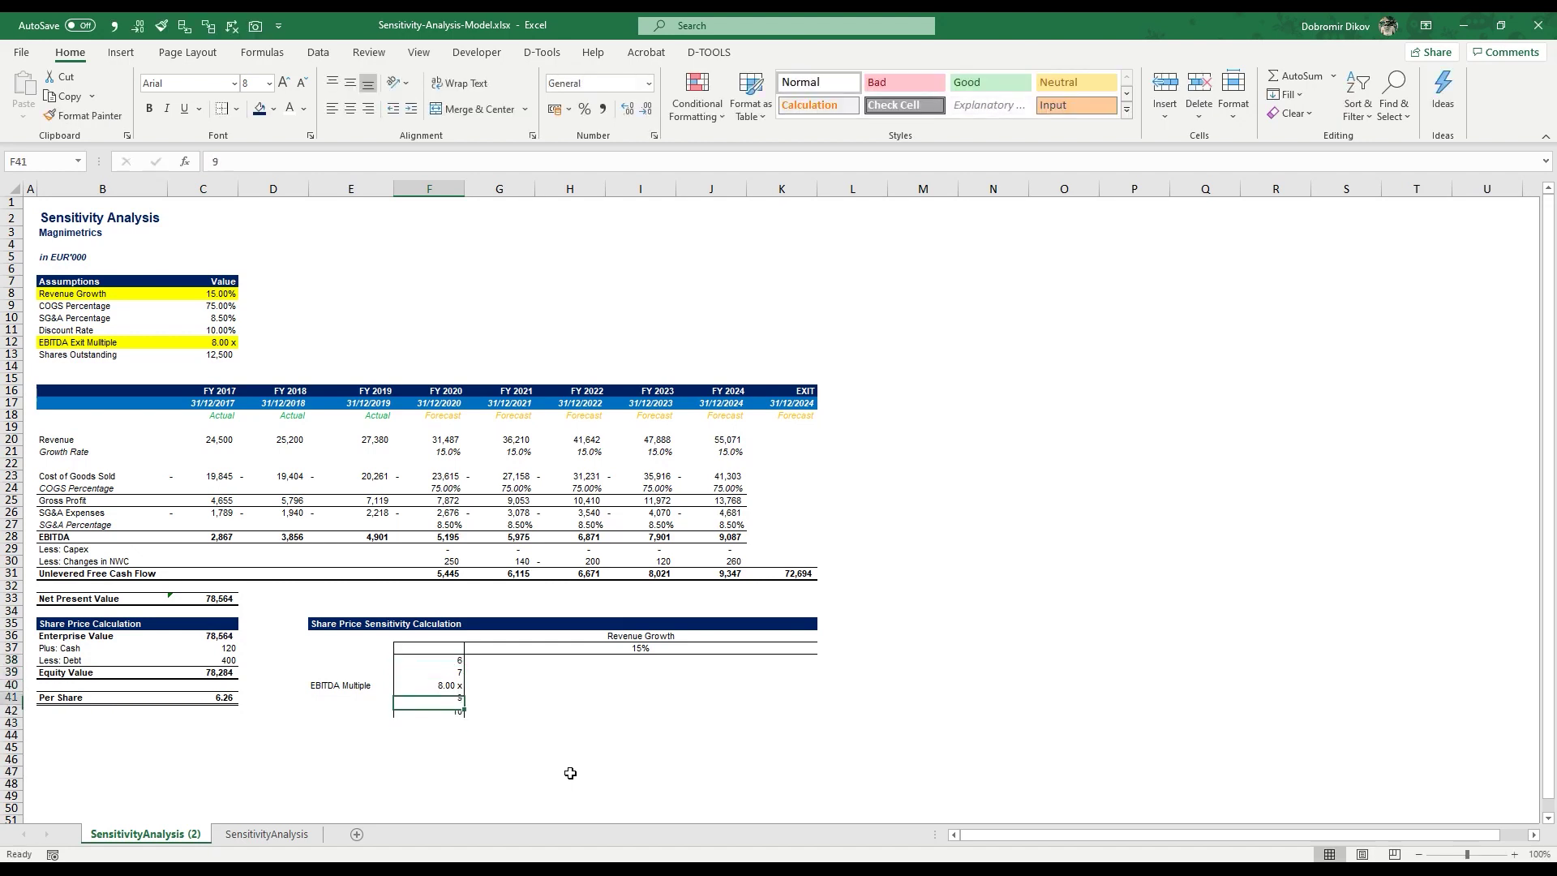
- Copy F40's 0.00 x format onto F41:F42 and F38:F39 with Format Painter
key(alt+h)
key(f)
key(p)
key(shift+Down)
key(shift+Down)
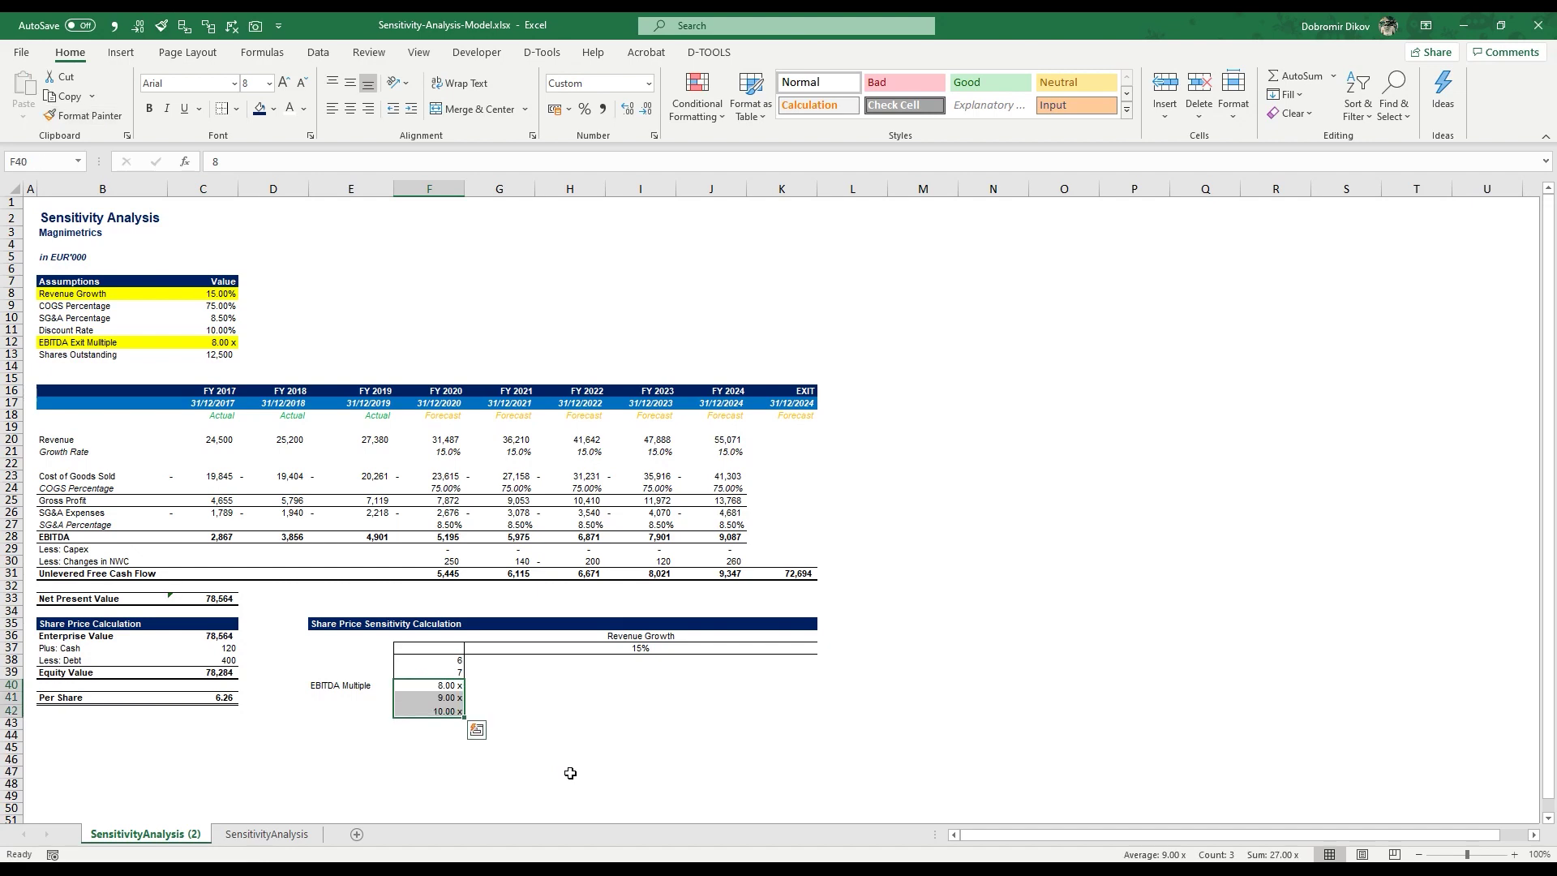
key(alt+h)
key(f)
key(p)
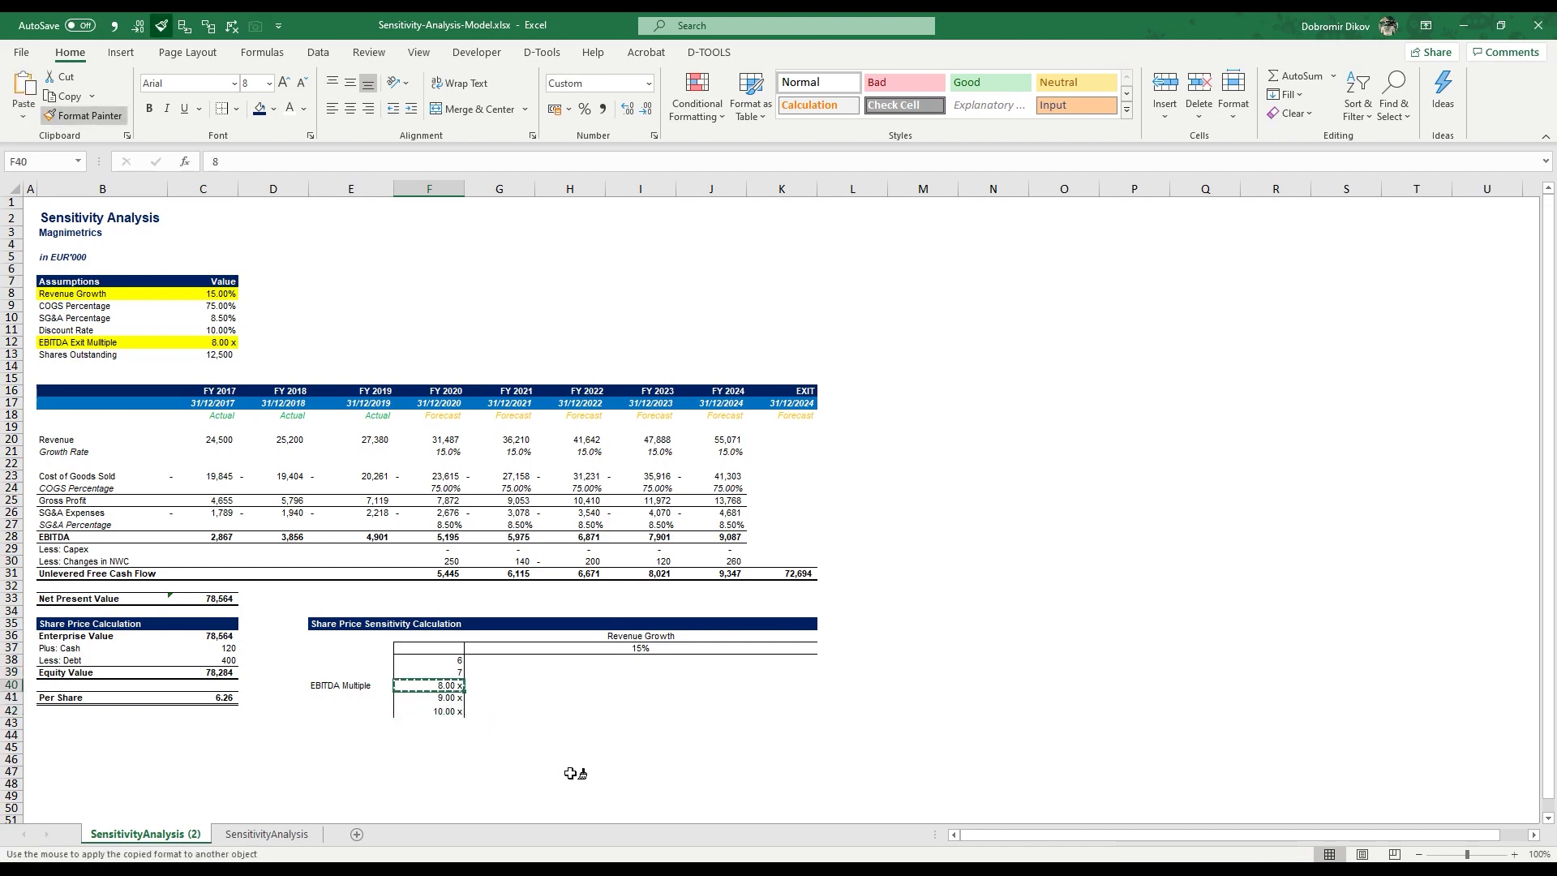
key(shift+Up)
key(shift+Up)
- Enter the growth rates 0% in G37, 8% in H37, 23% in J37 and 30% in K37
key(Right)
key(Right)
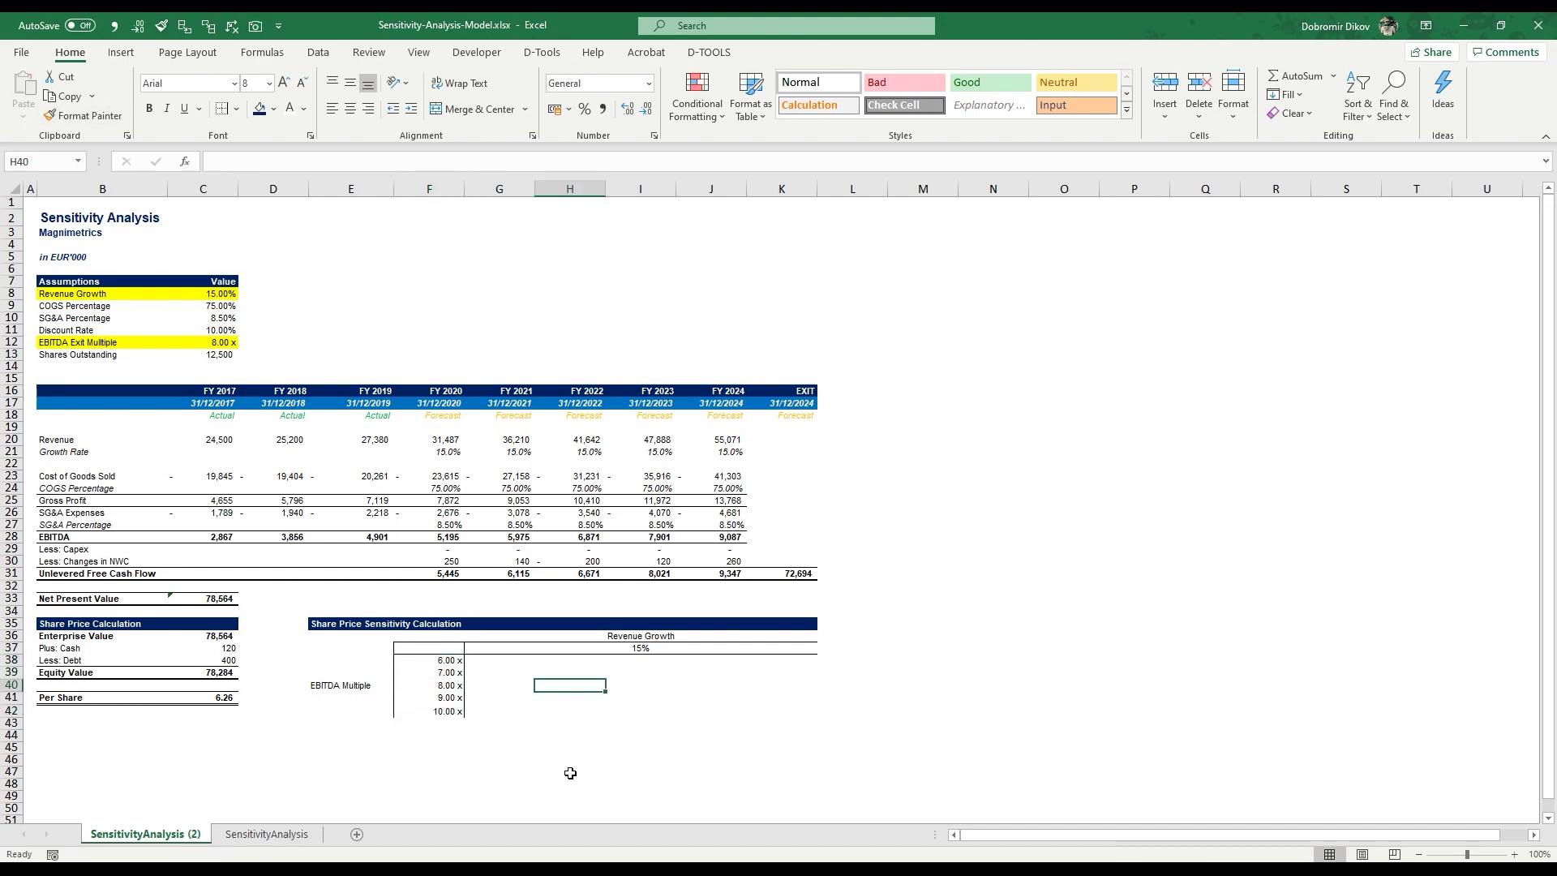
key(Right)
key(Up)
key(Up)
key(Up)
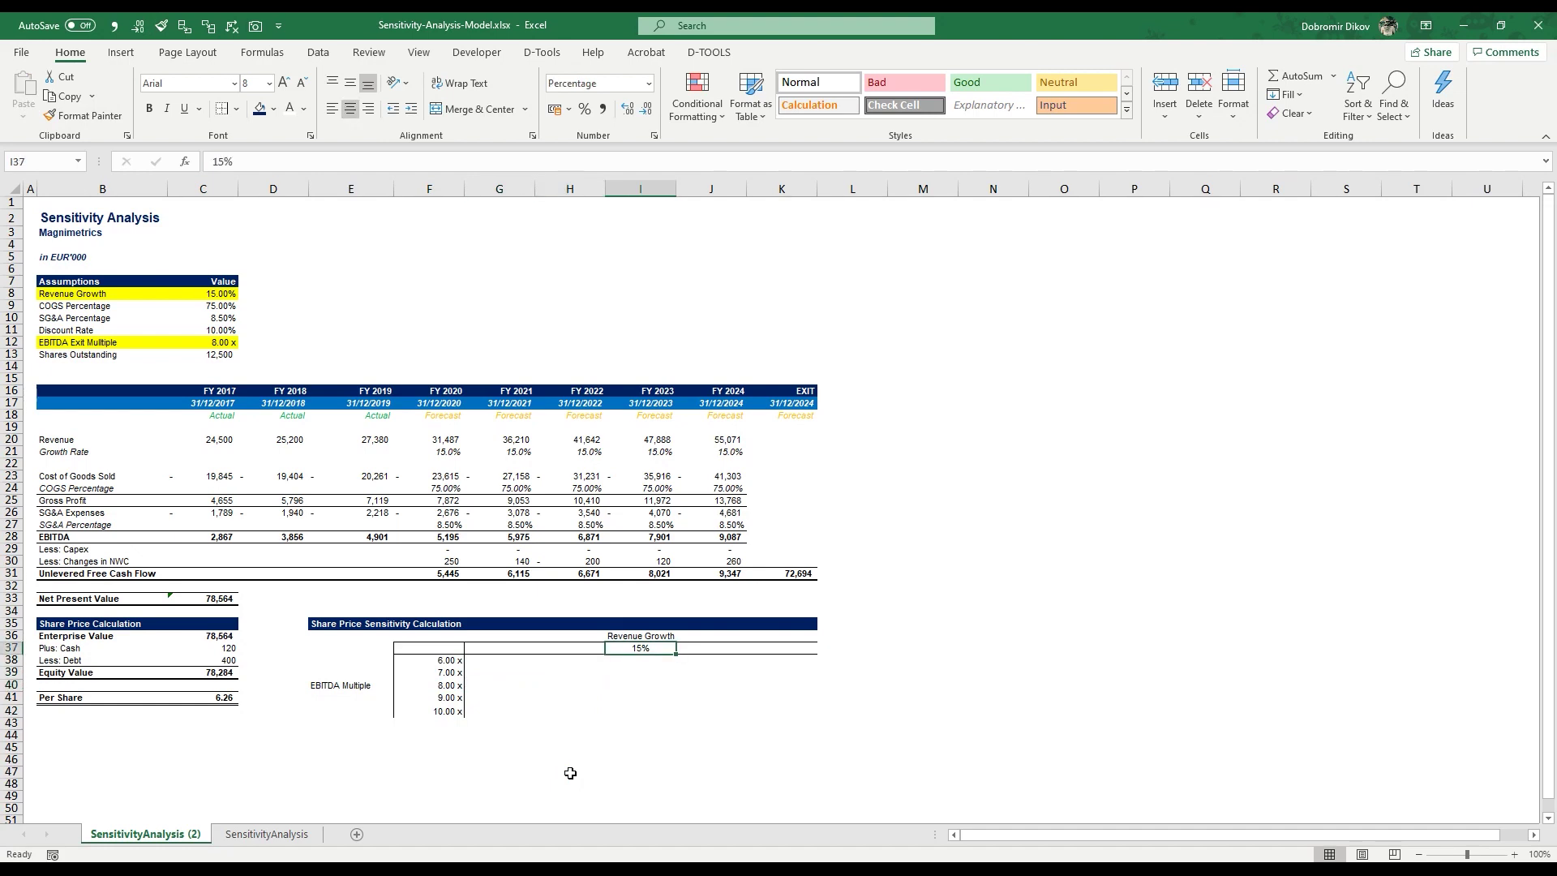
key(Left)
key(Left)
text(0)
key(Tab)
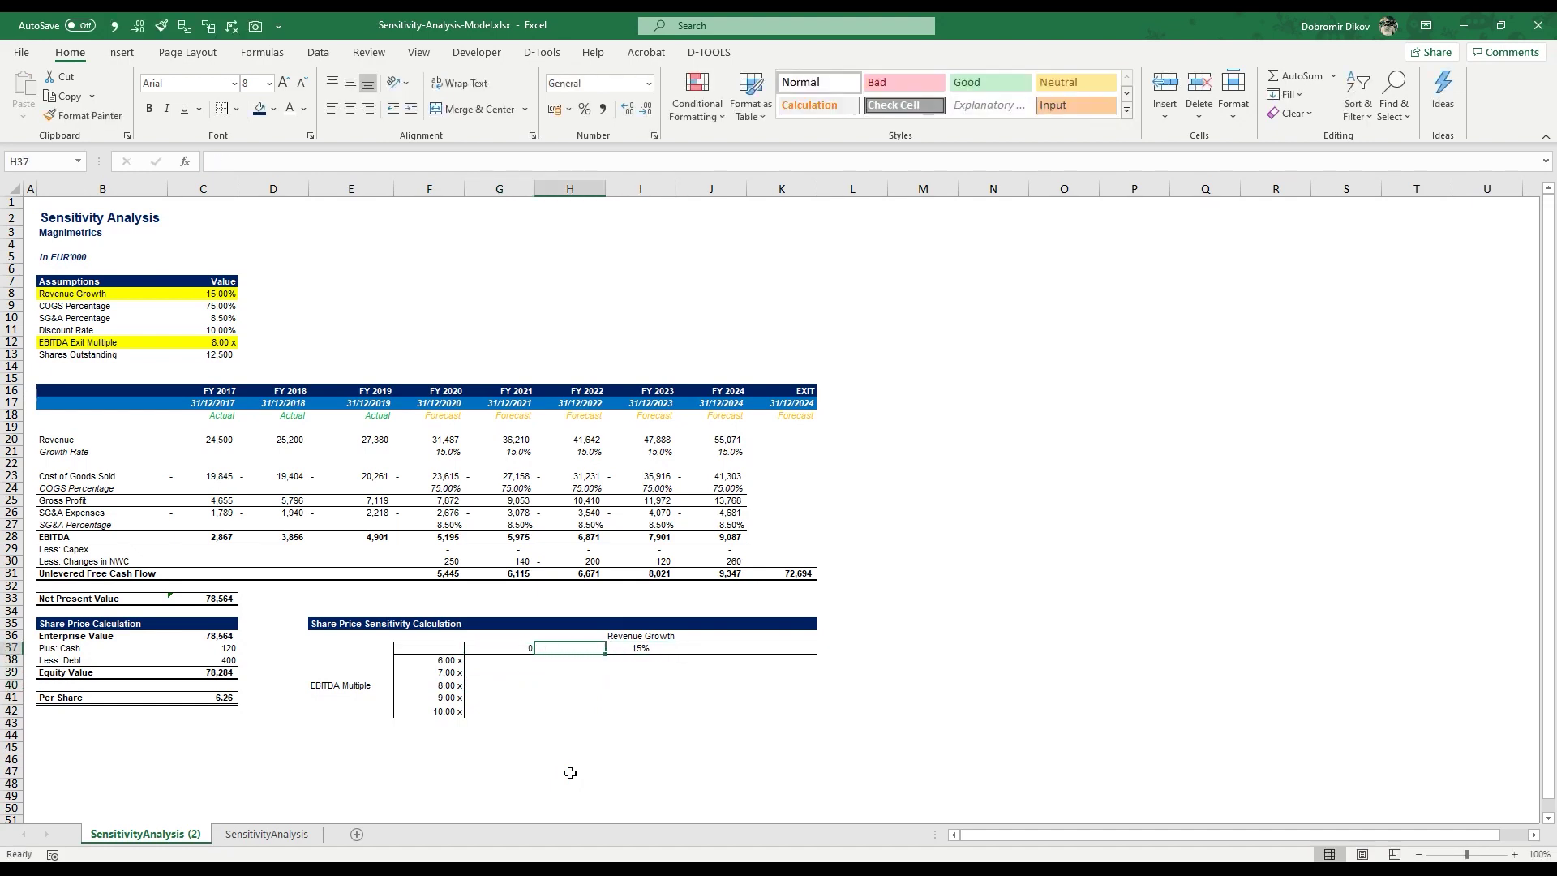
key(Left)
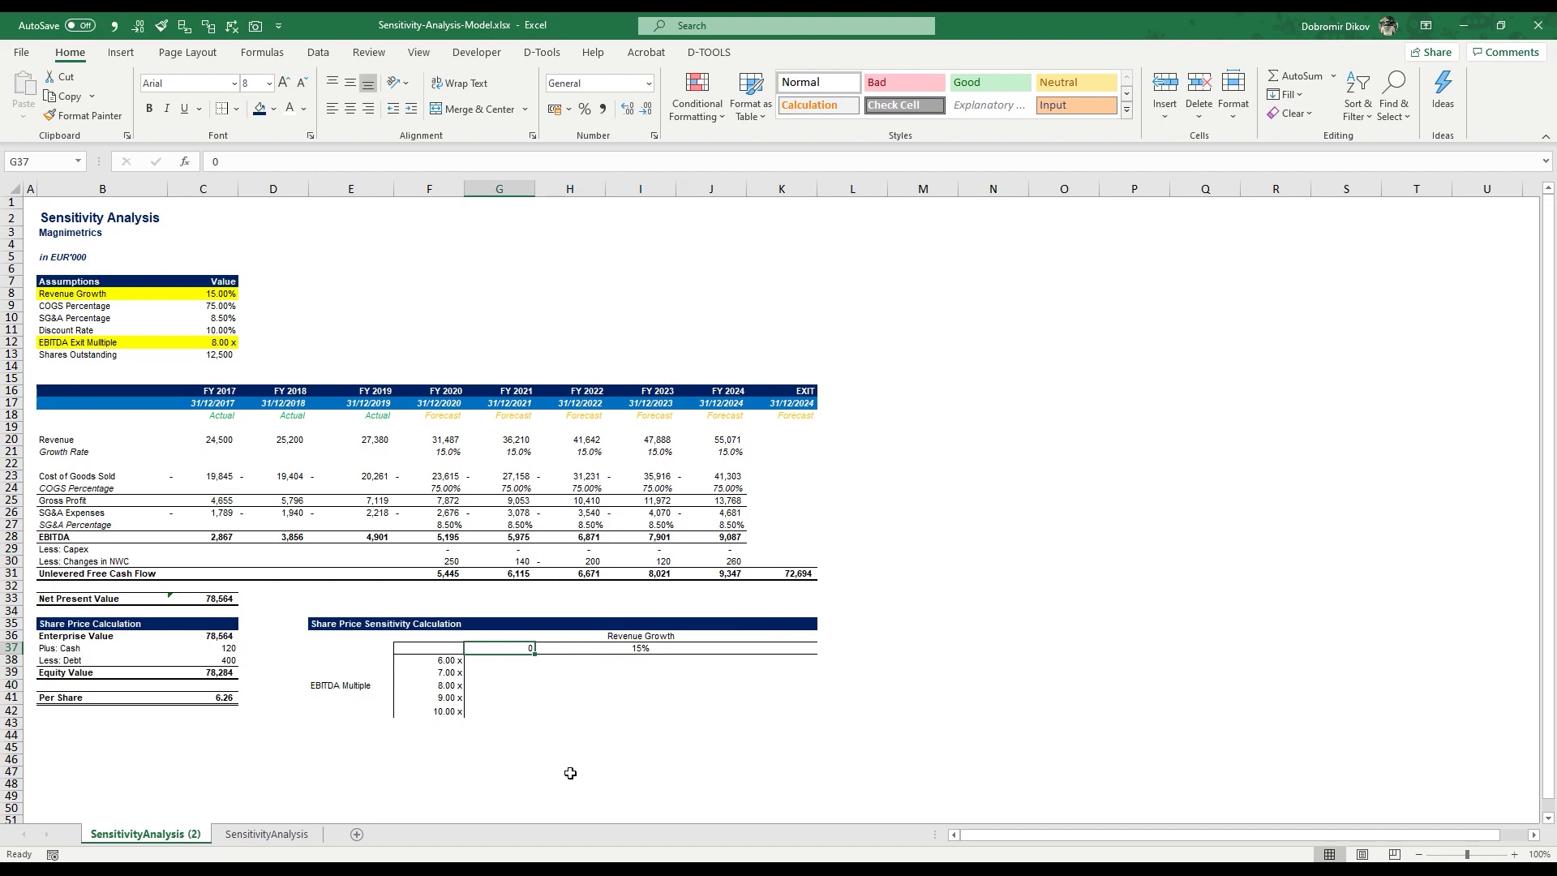
key(Right)
text(8)
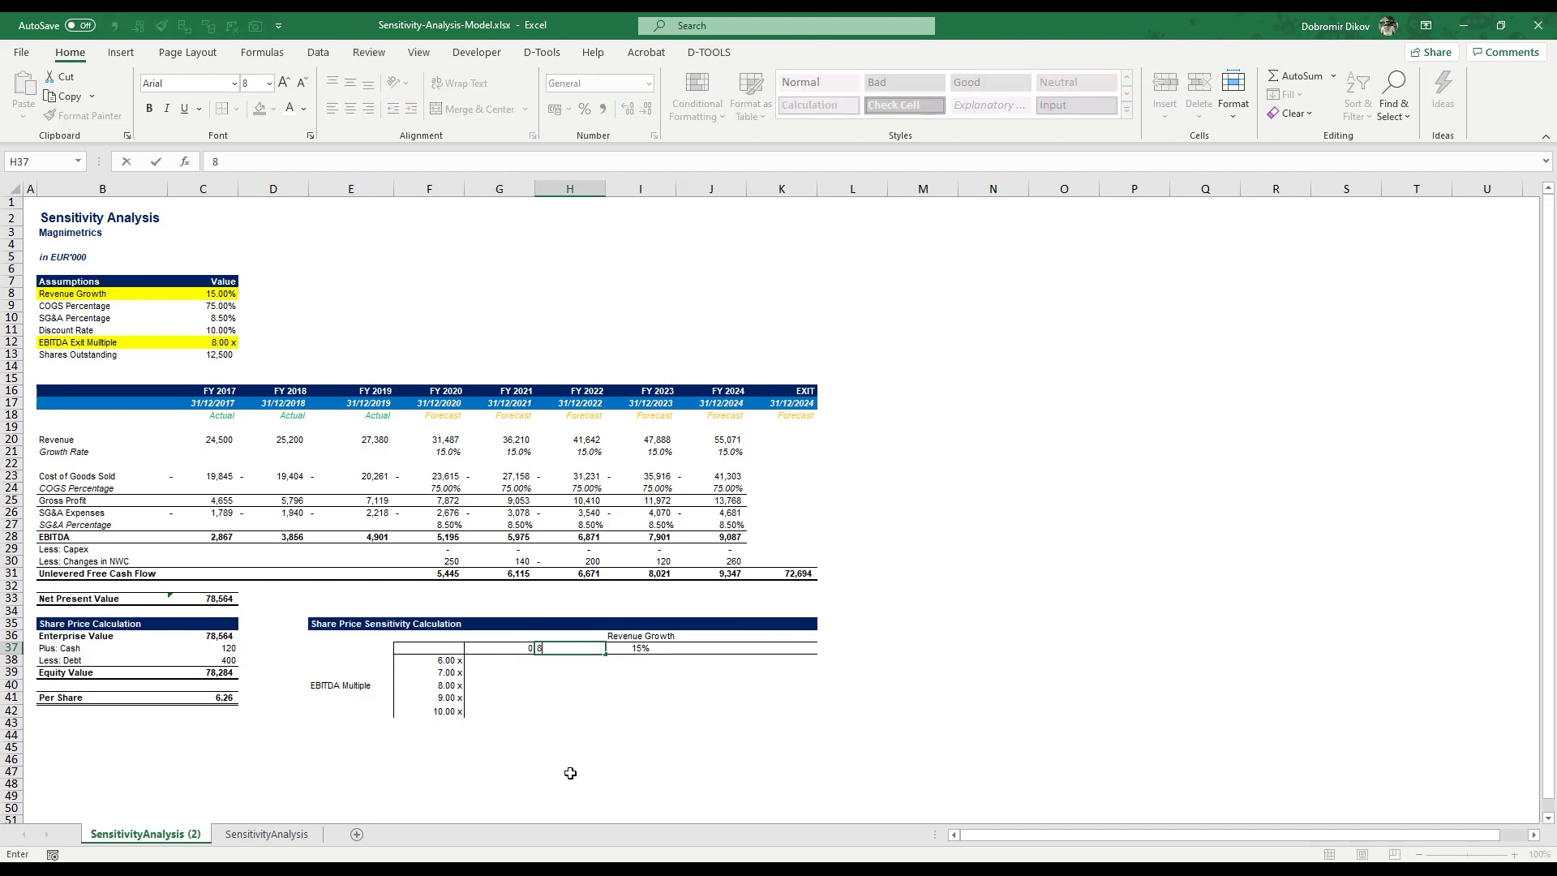
text(%)
key(Tab)
key(Tab)
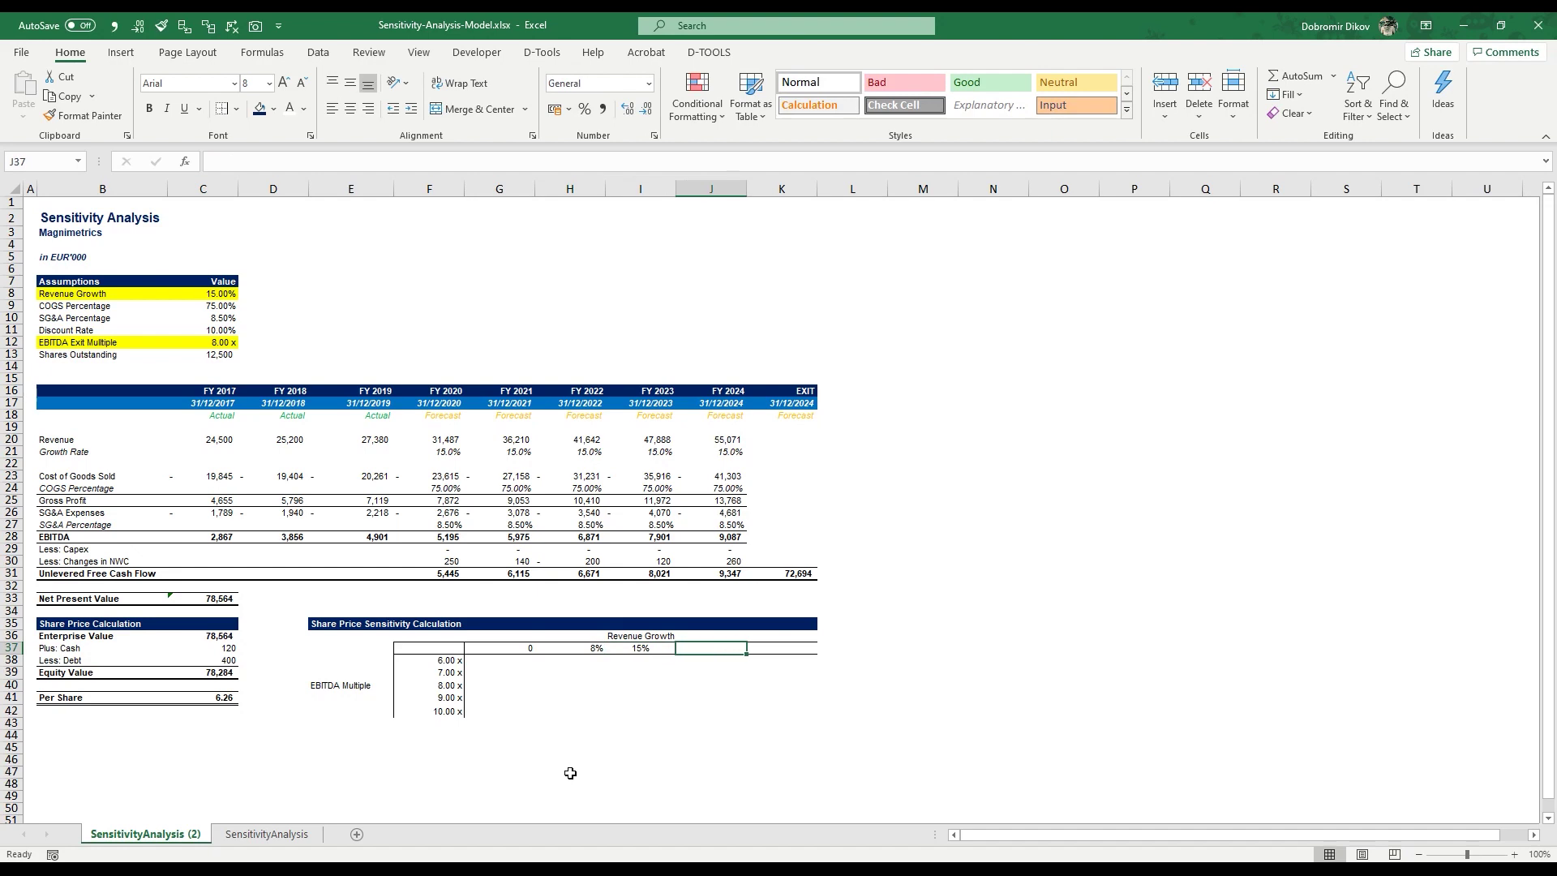
text(23)
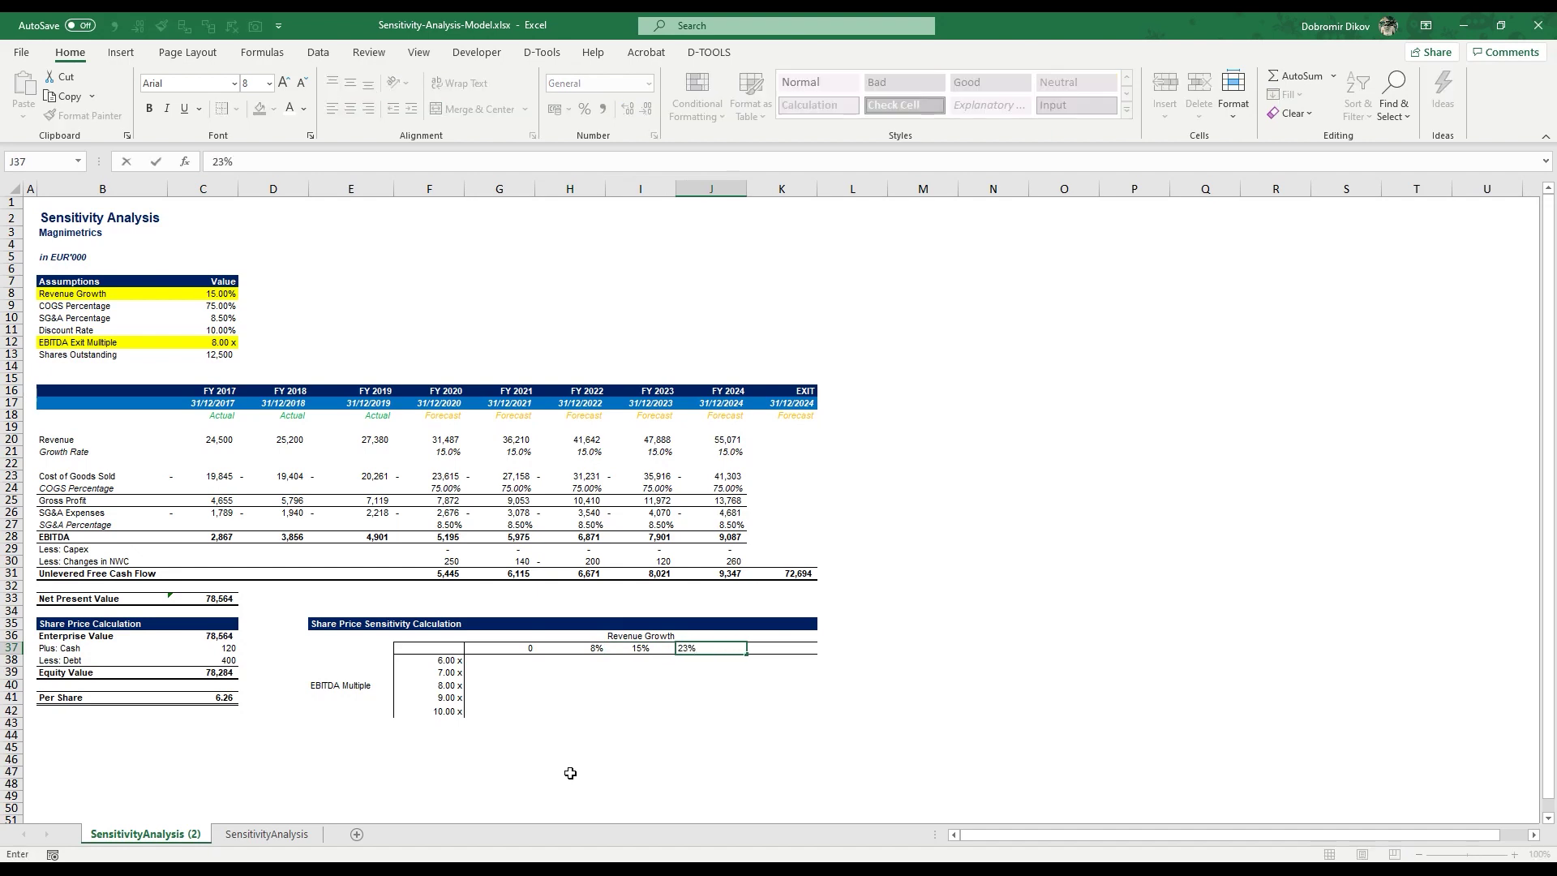
text(%)
key(Tab)
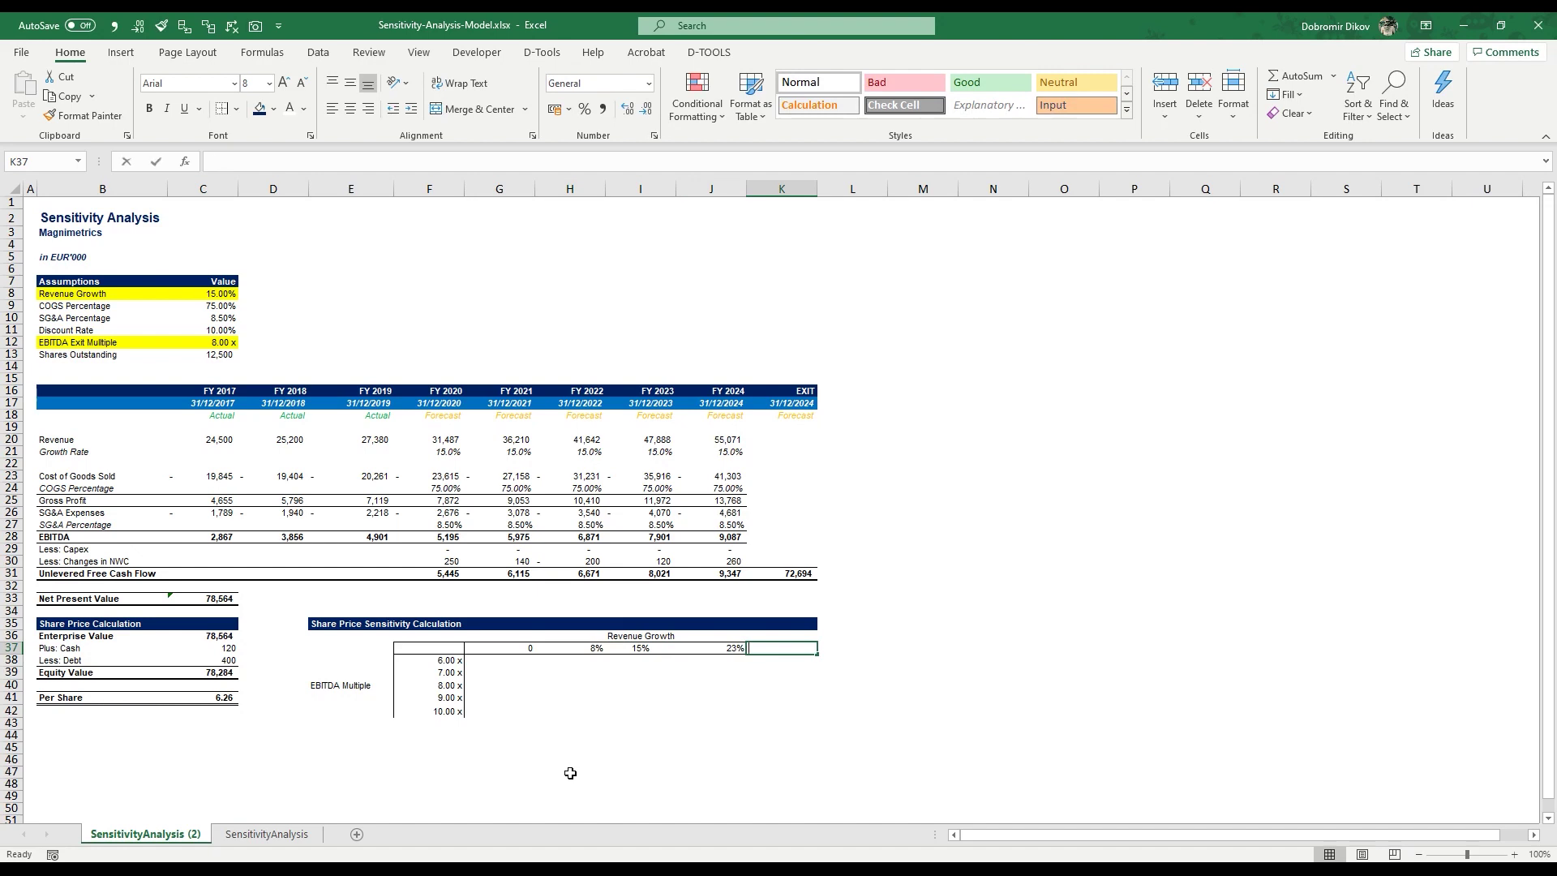
text(30%)
key(Left)
key(Left)
key(Left)
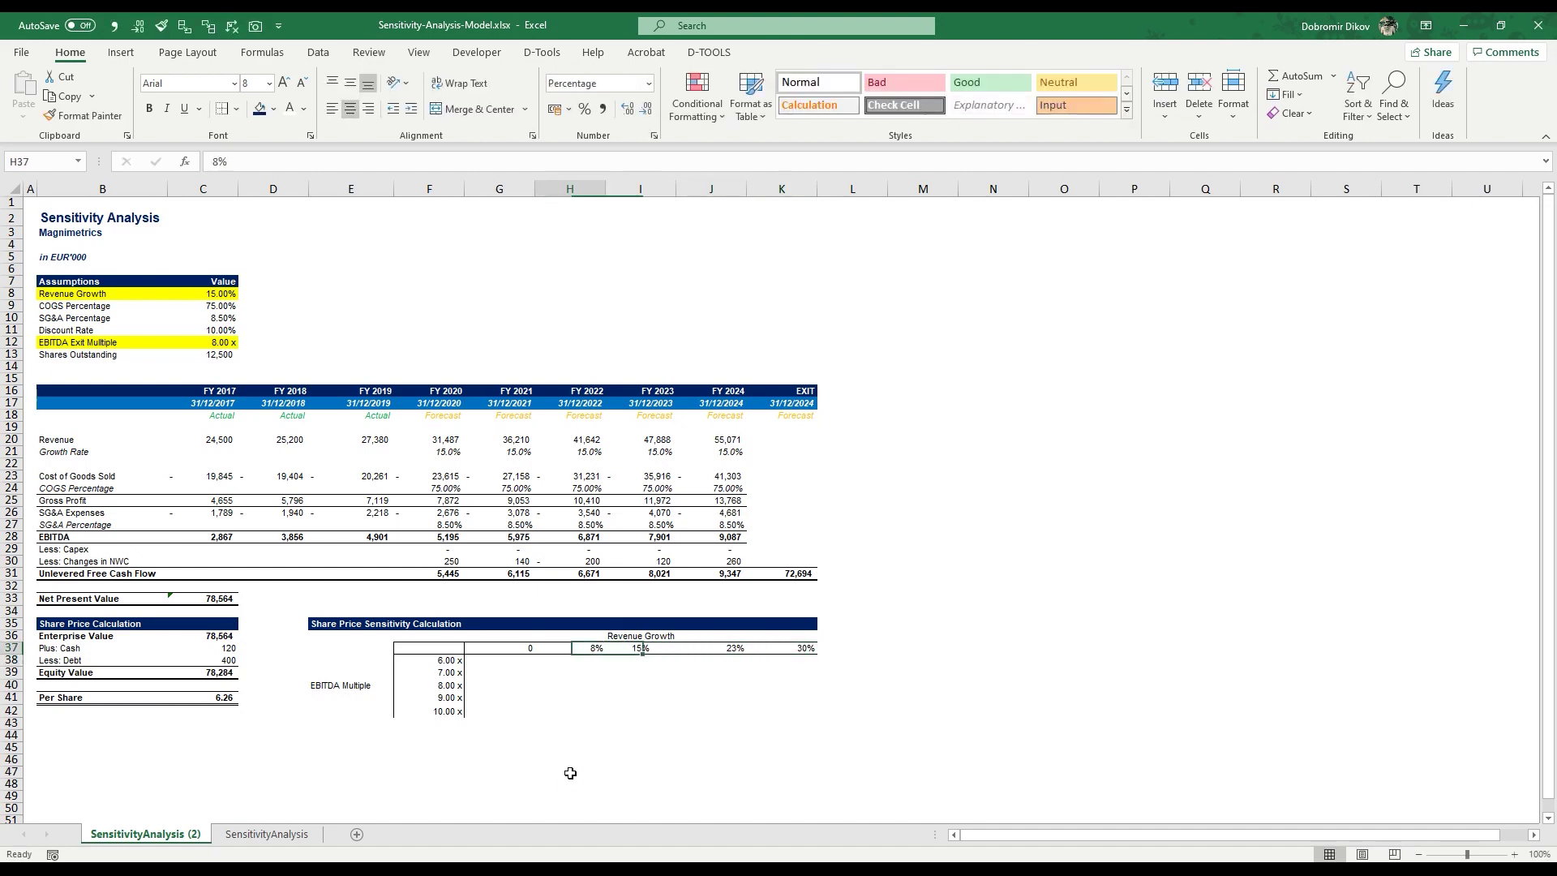
- Paint I37's centred percentage format onto G37:H37 and J37:K37
key(Right)
key(alt+h)
key(f)
key(p)
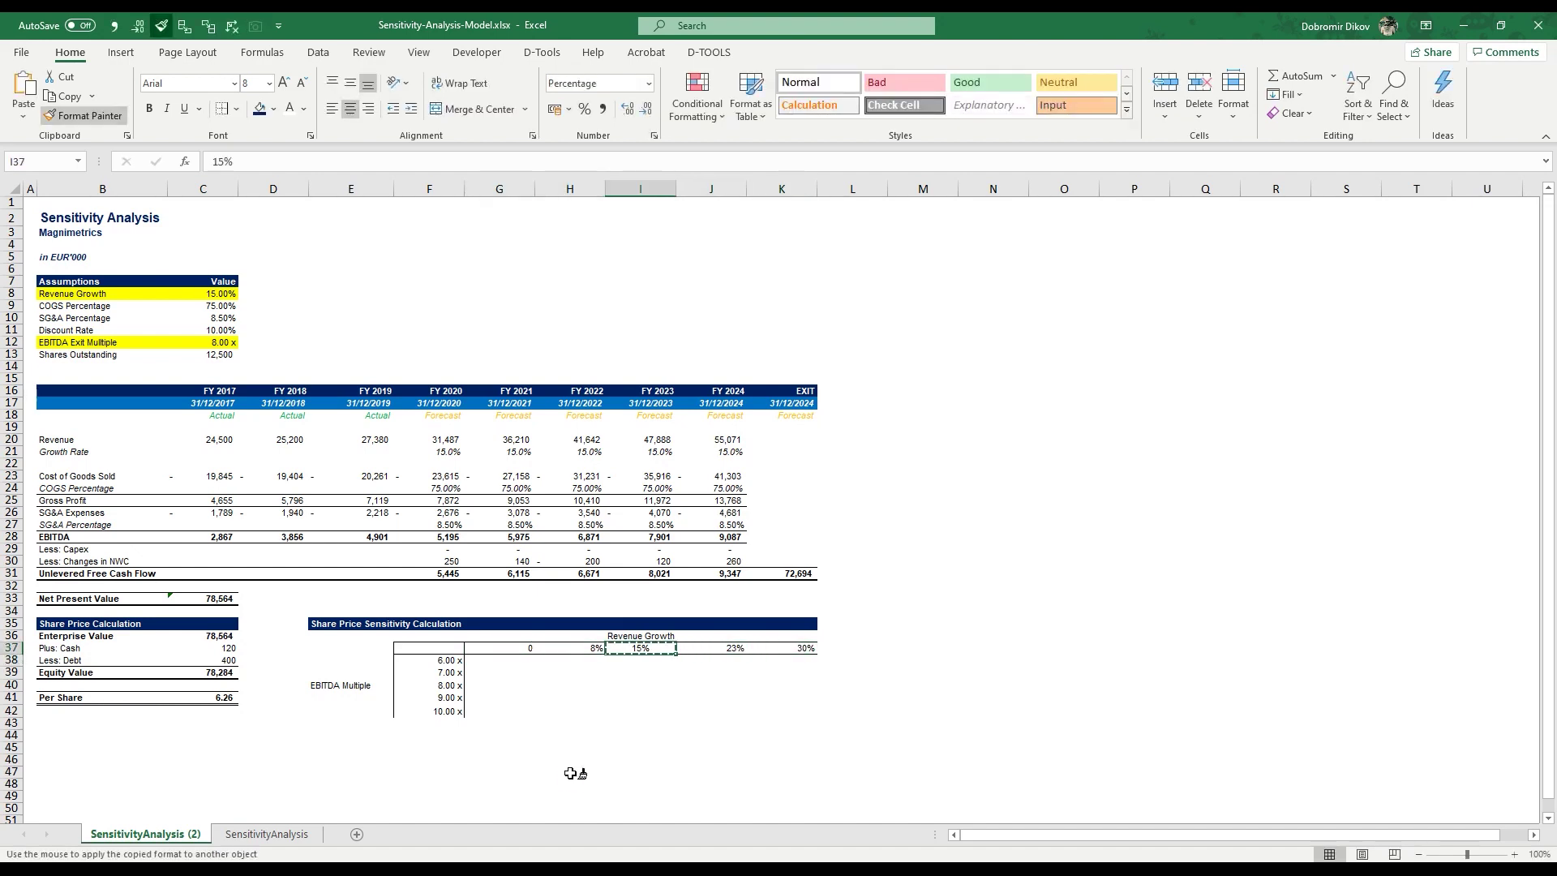
key(shift+Left)
key(shift+Left)
key(Return)
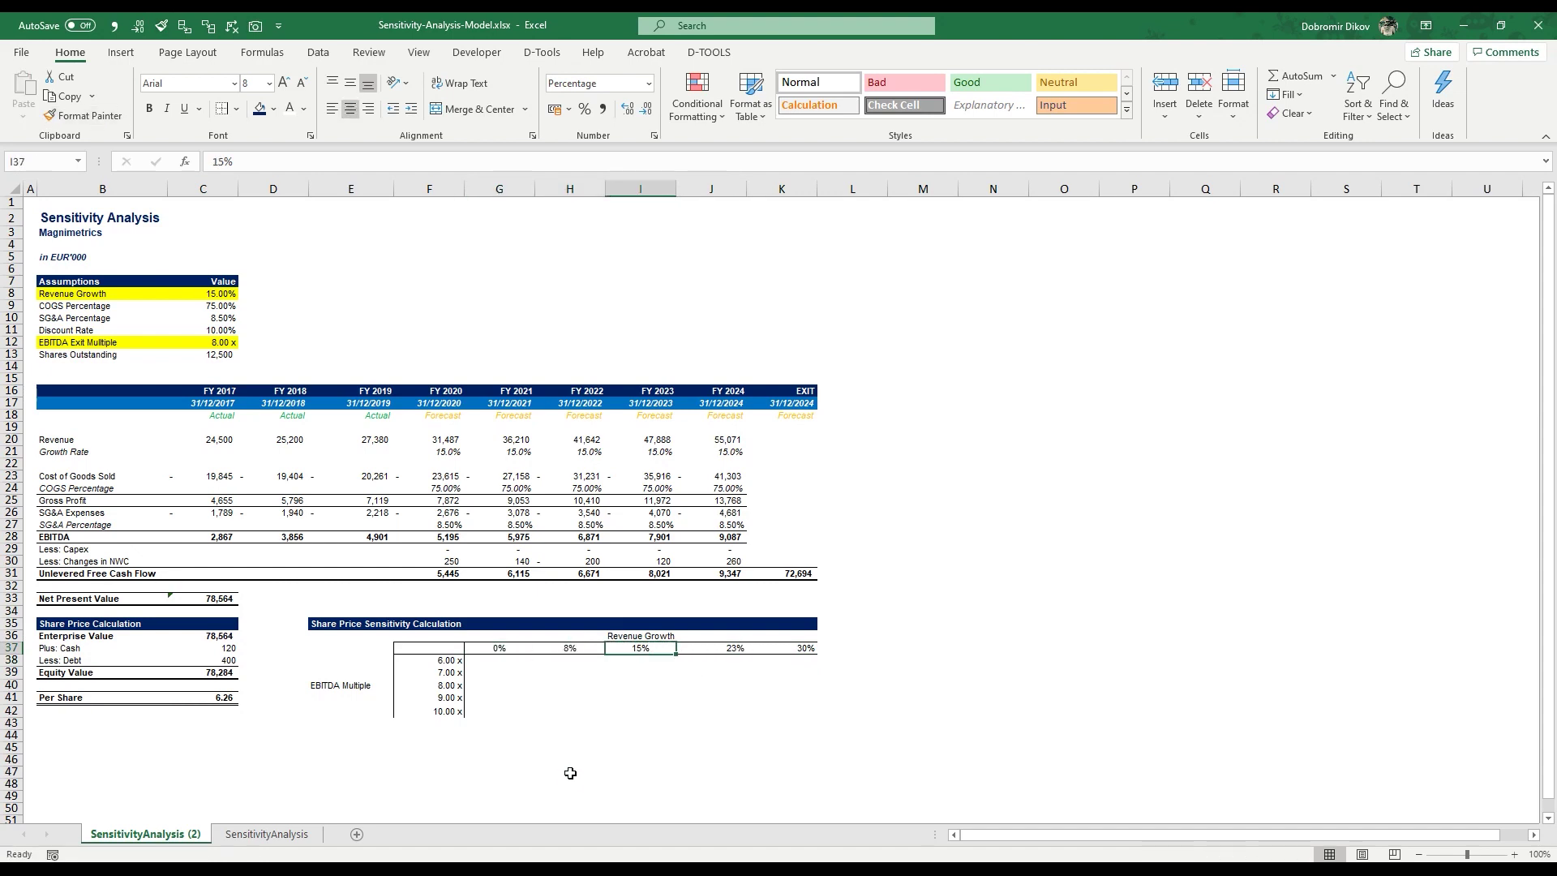
key(alt+h)
key(f)
key(p)
key(shift+Right)
key(shift+Right)
key(Return)
- Shade the grid's centre cell I40 light blue
key(Down)
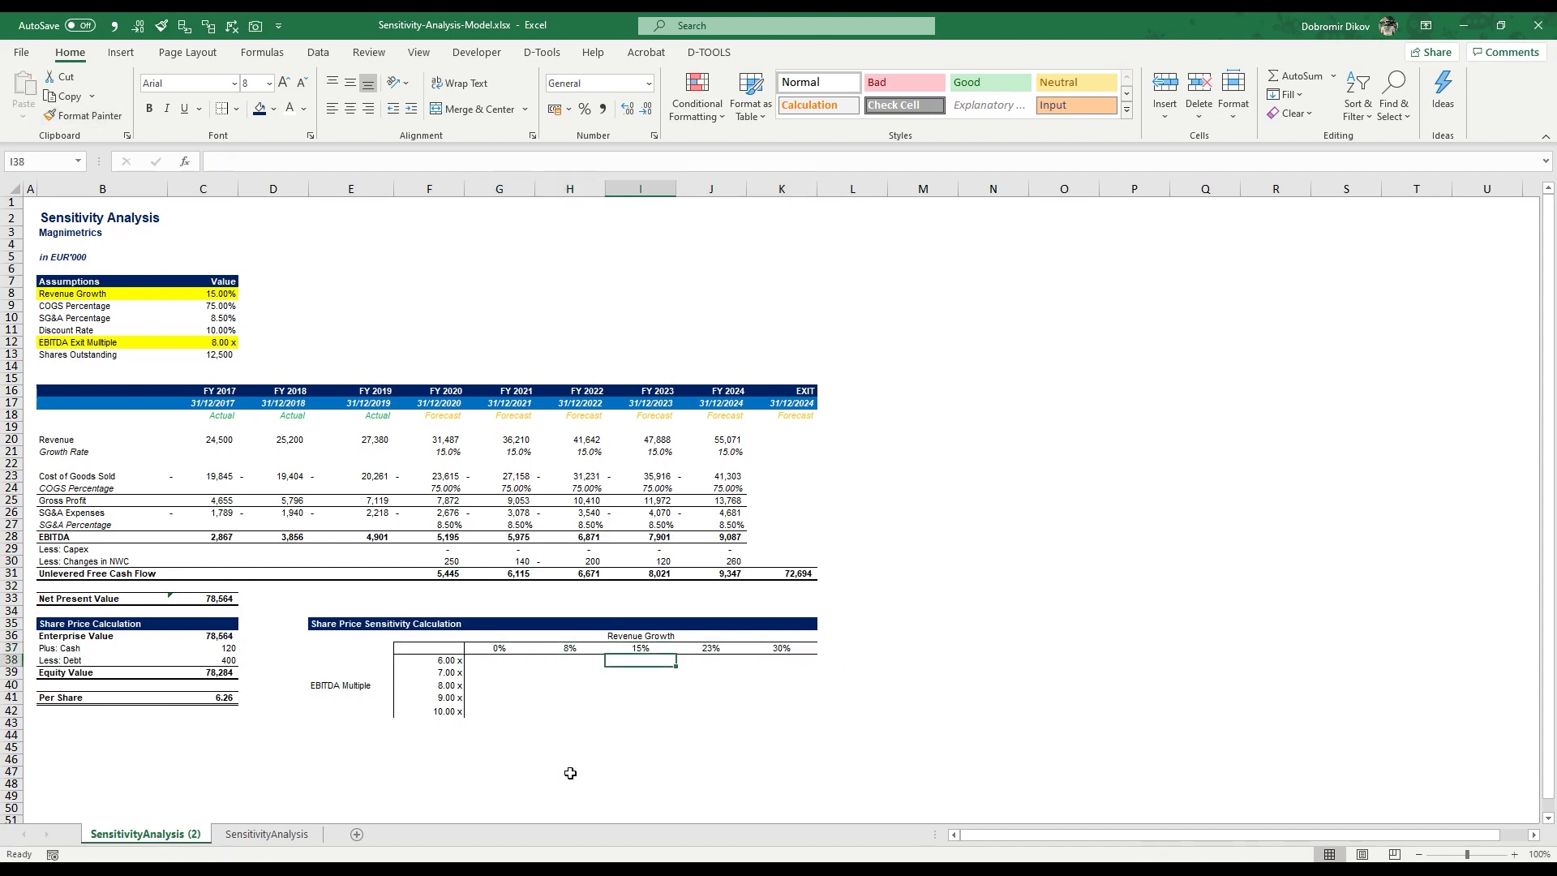
key(Down)
key(Down)
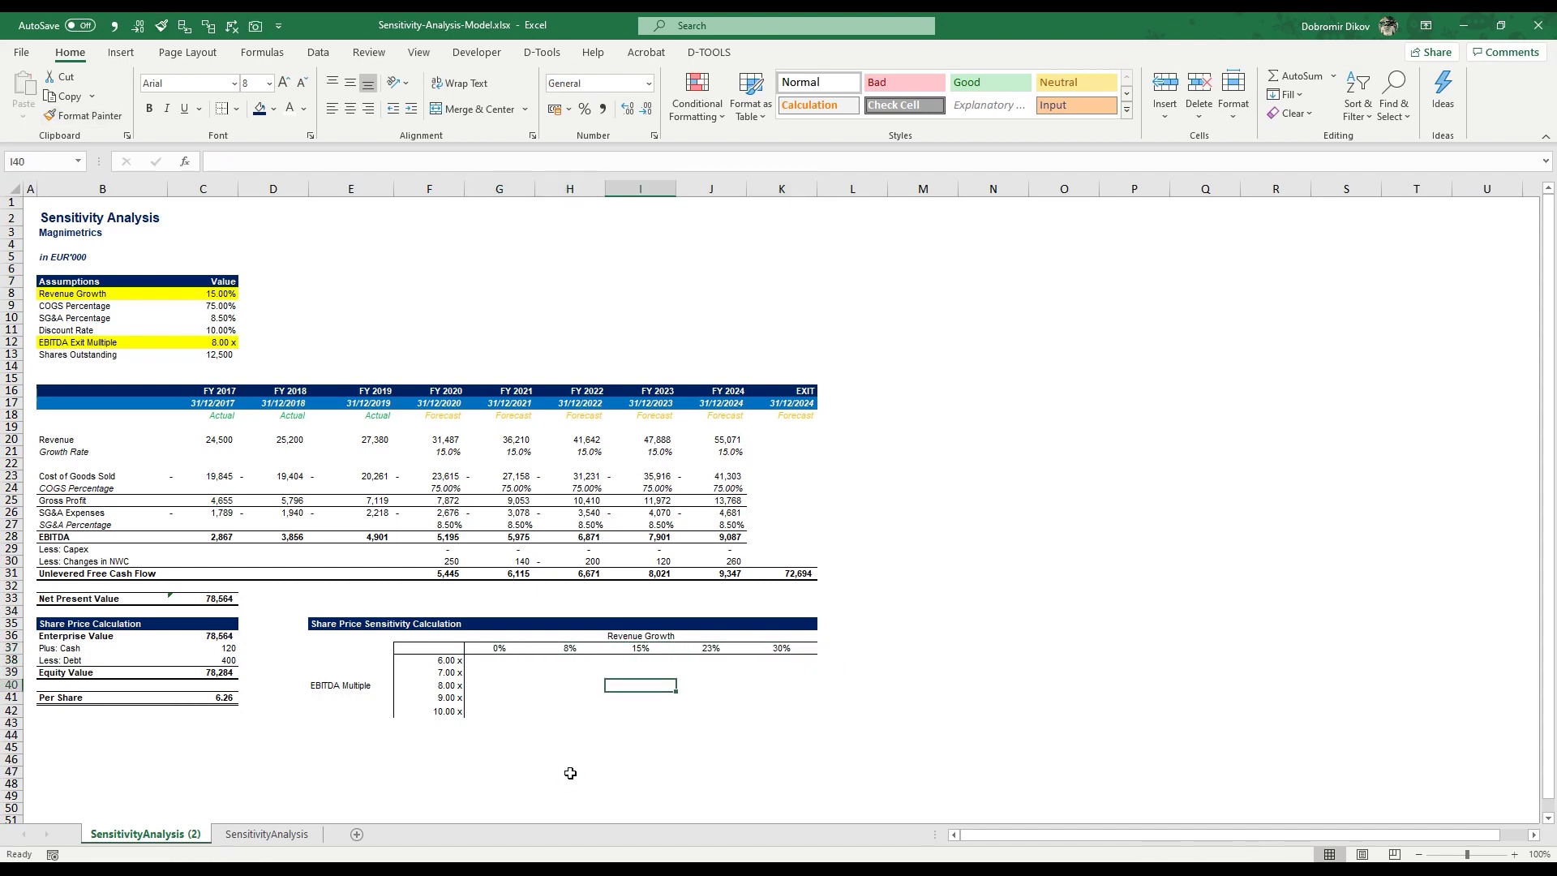
click(274, 109)
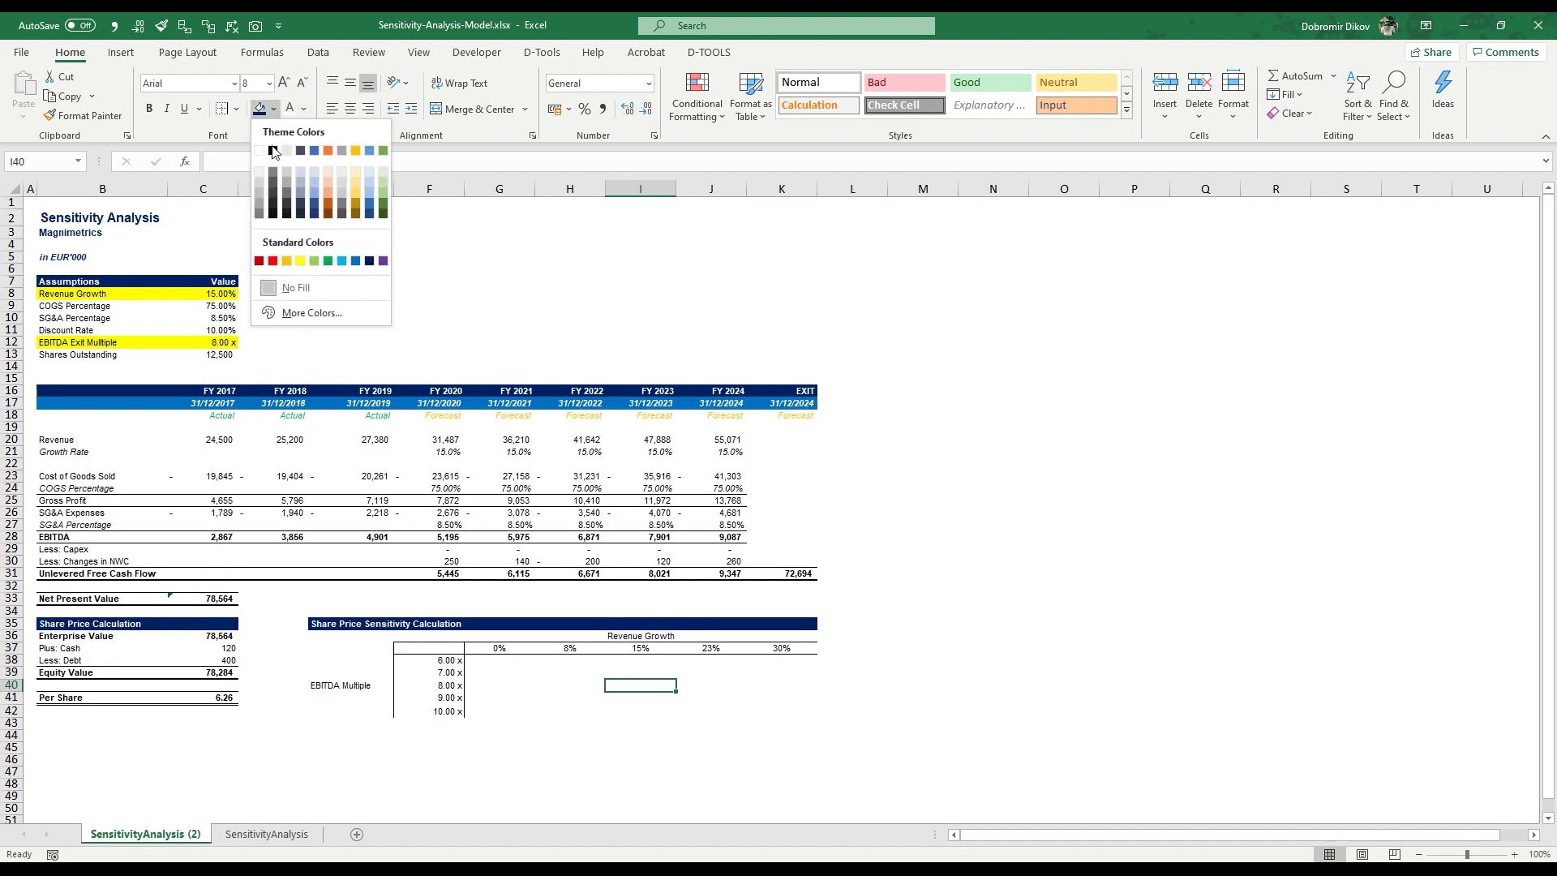
click(371, 200)
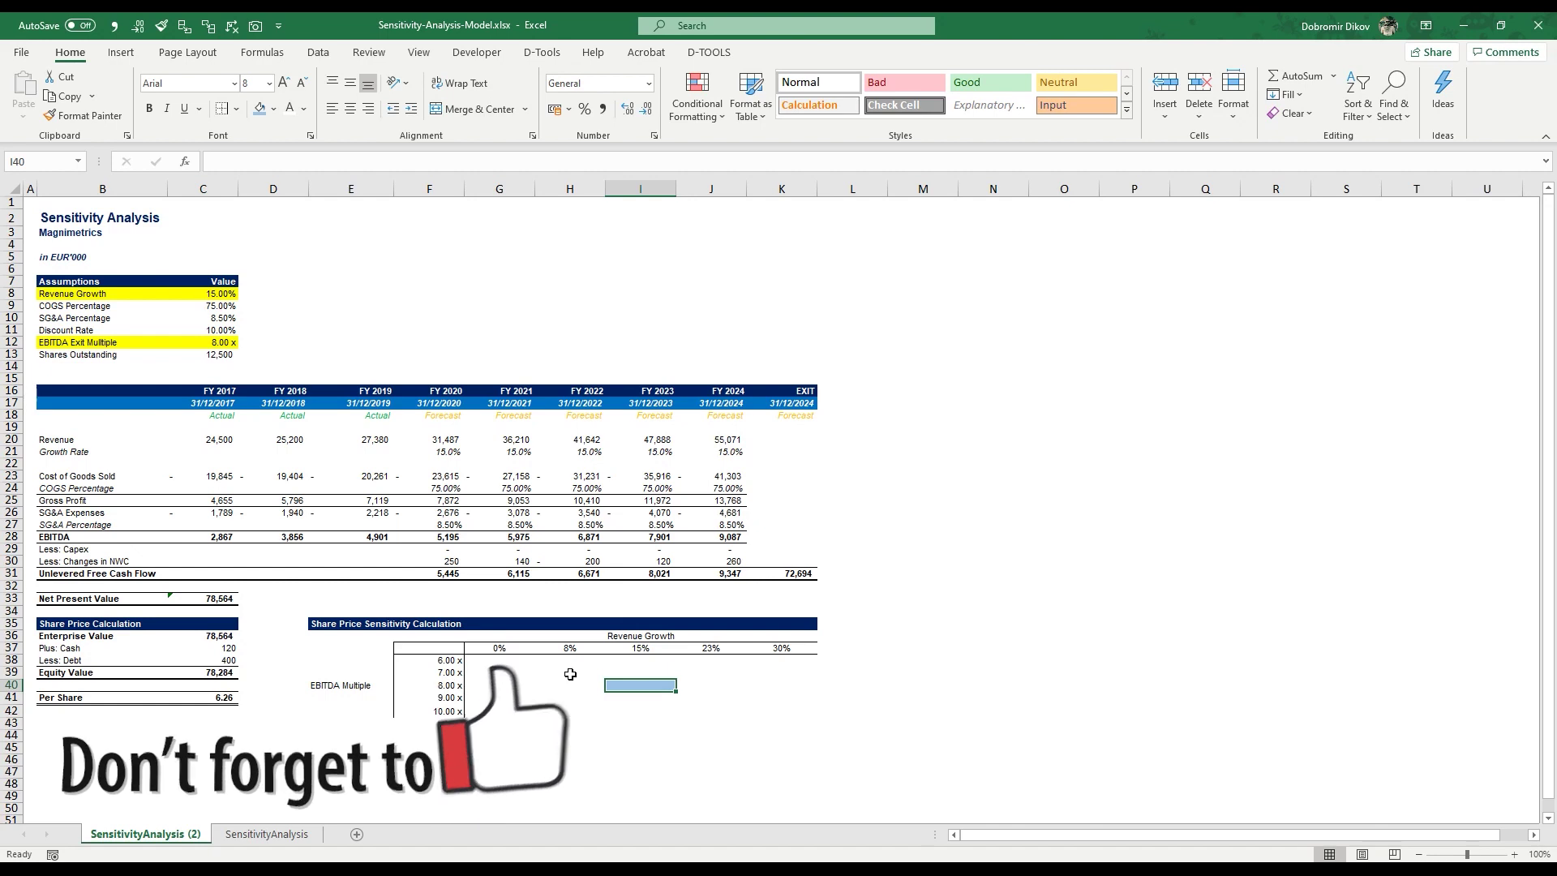
- Fill H39:J41 light blue and give centre cell I40 a darker blue fill
drag(570, 674, 706, 703)
click(274, 109)
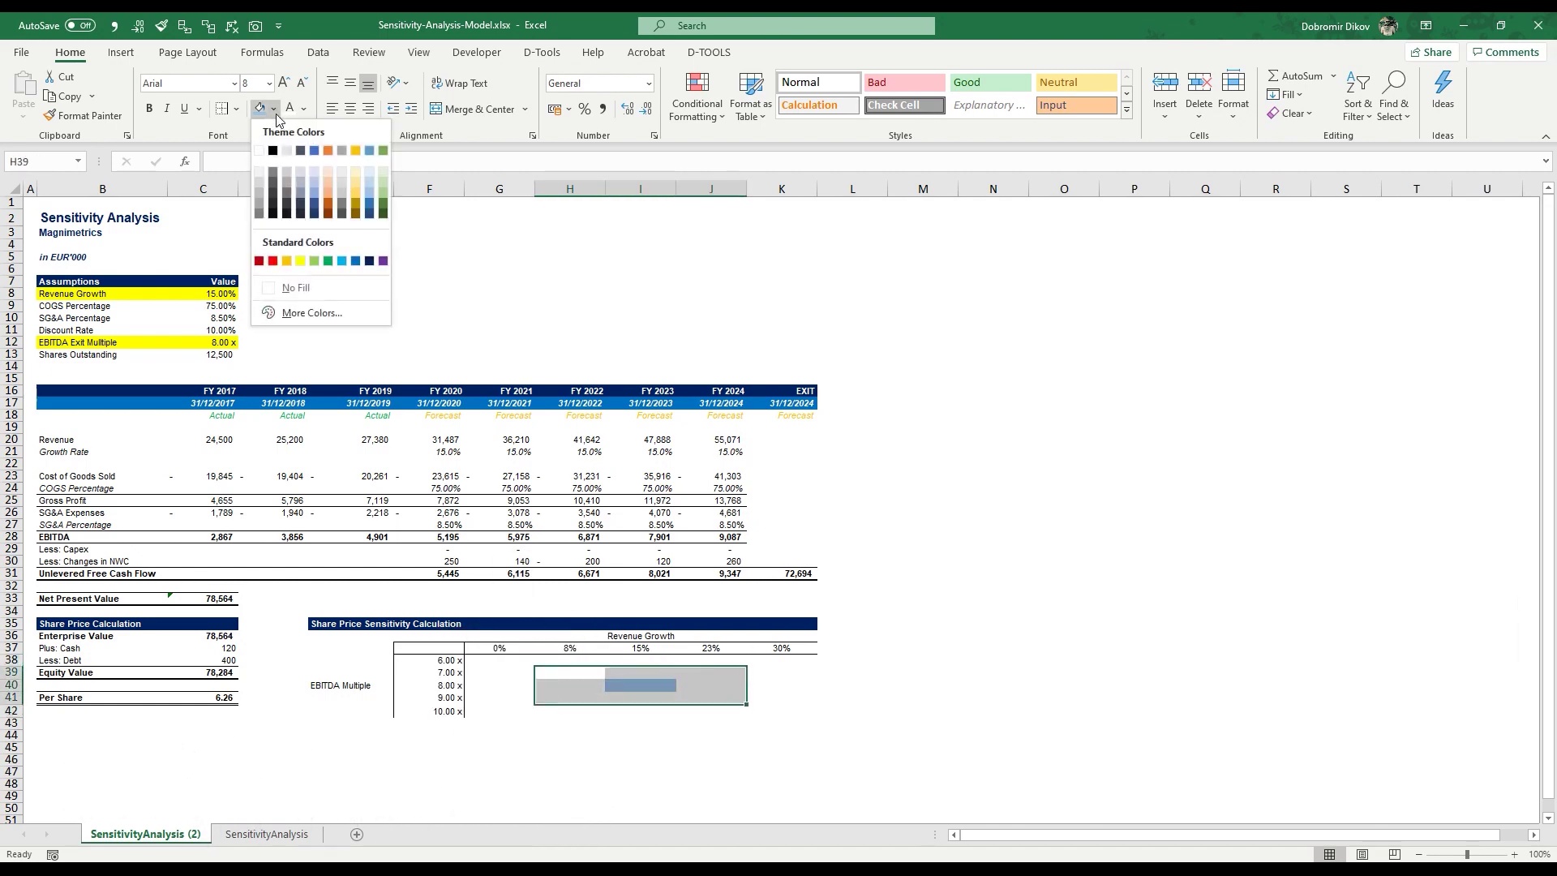
click(369, 168)
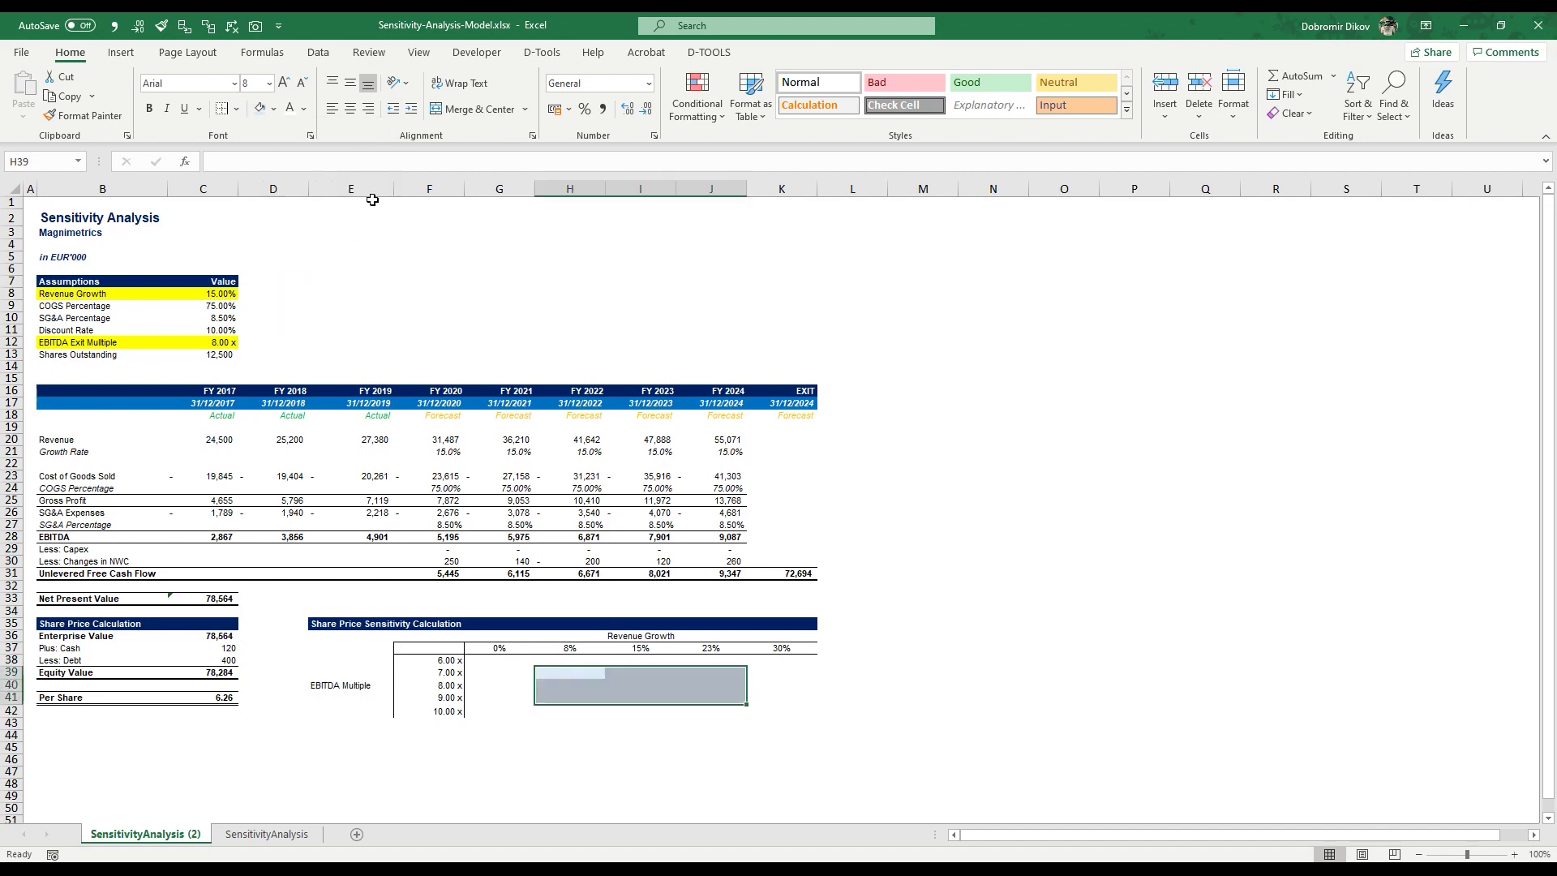
click(637, 685)
click(274, 109)
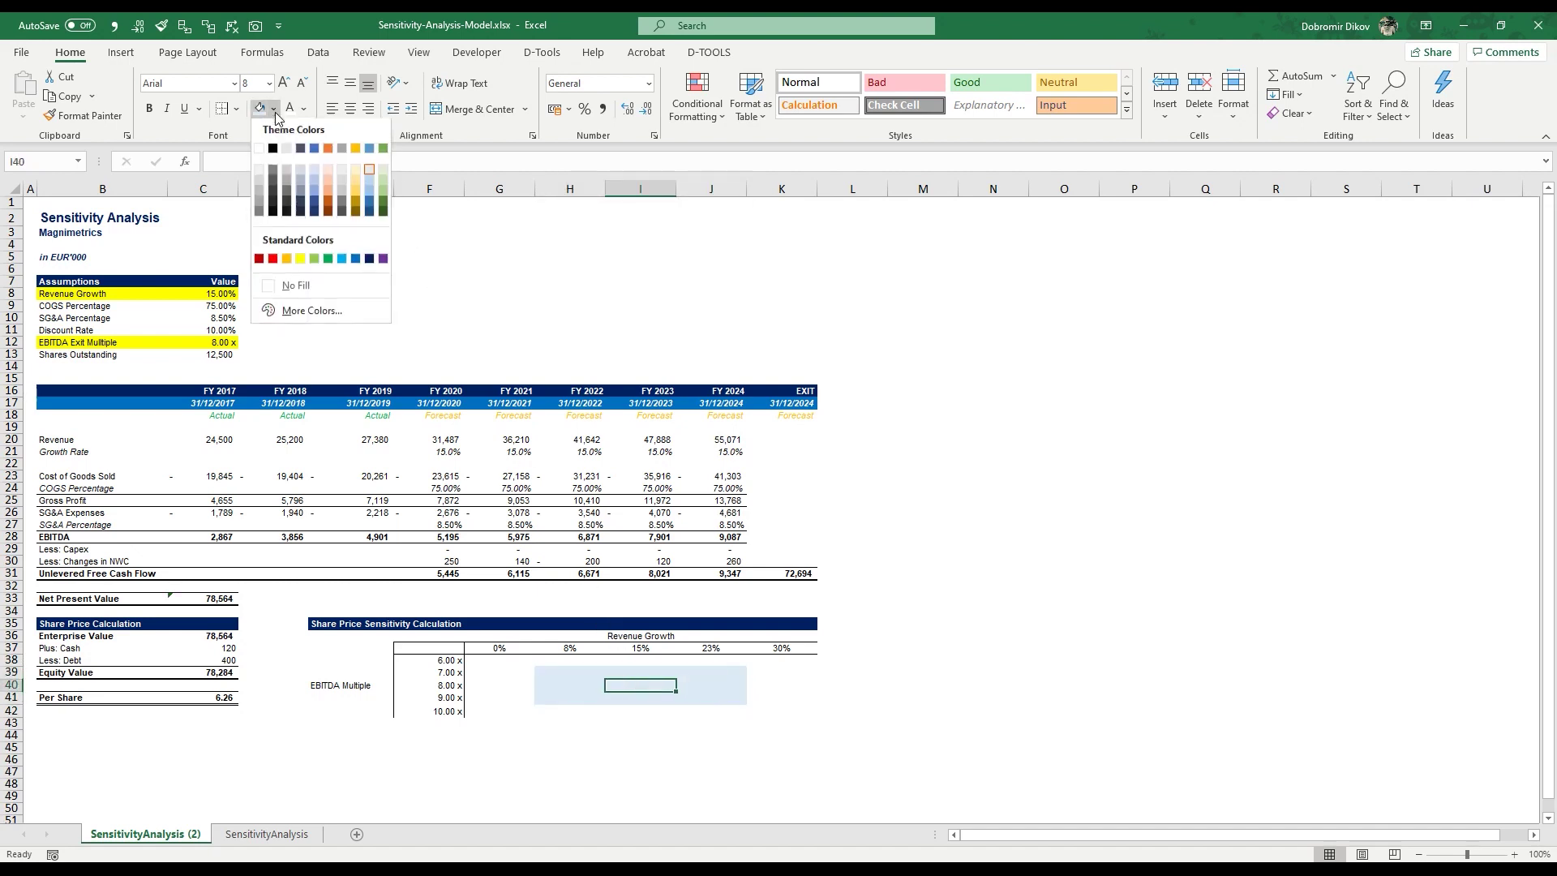
click(372, 181)
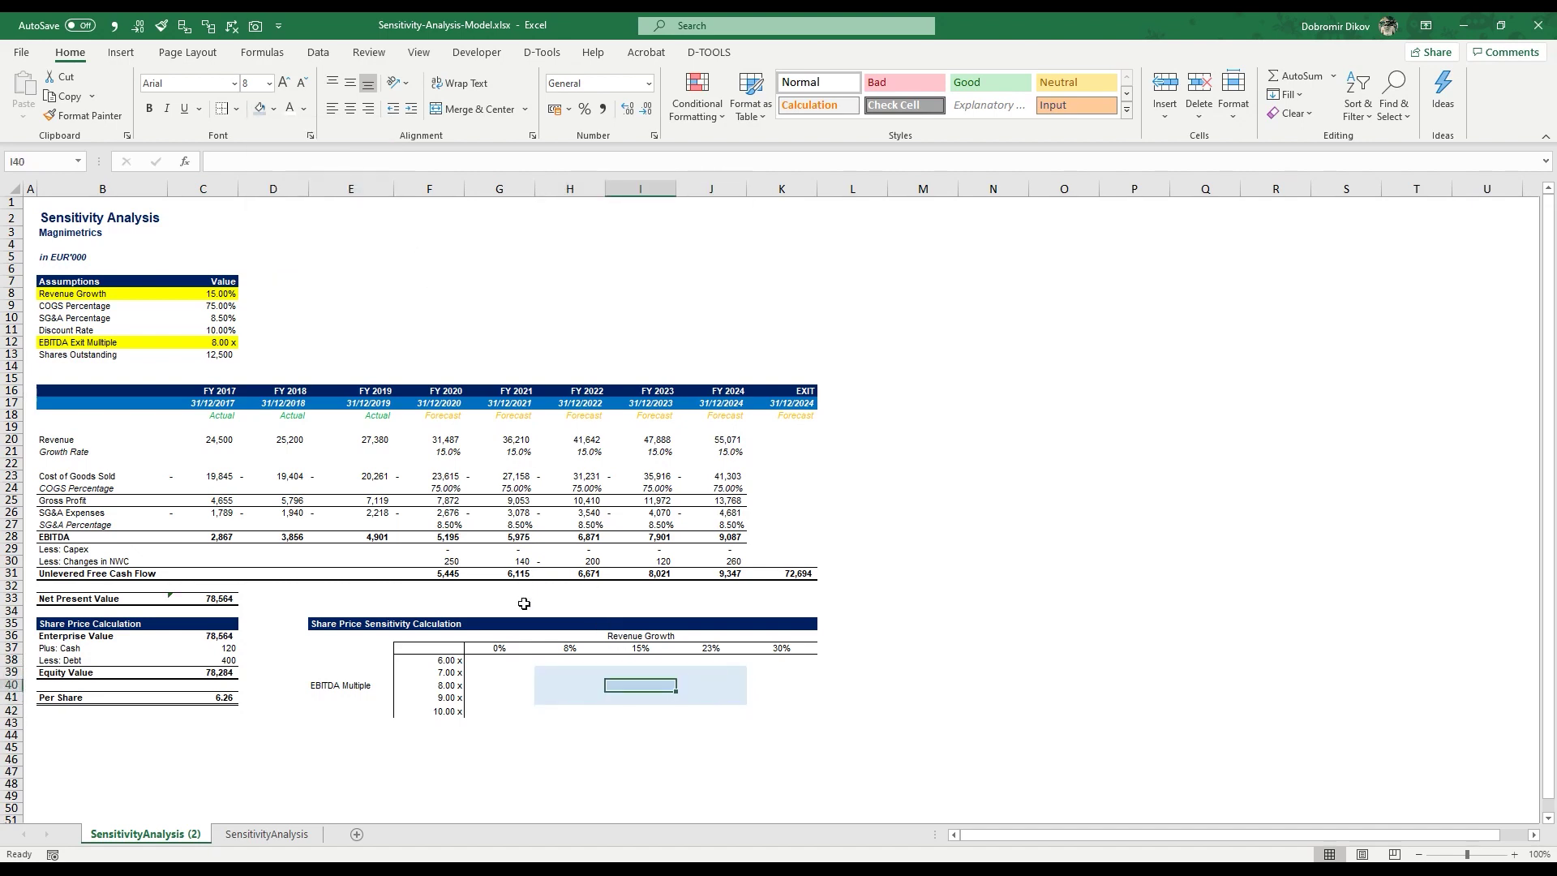
click(441, 651)
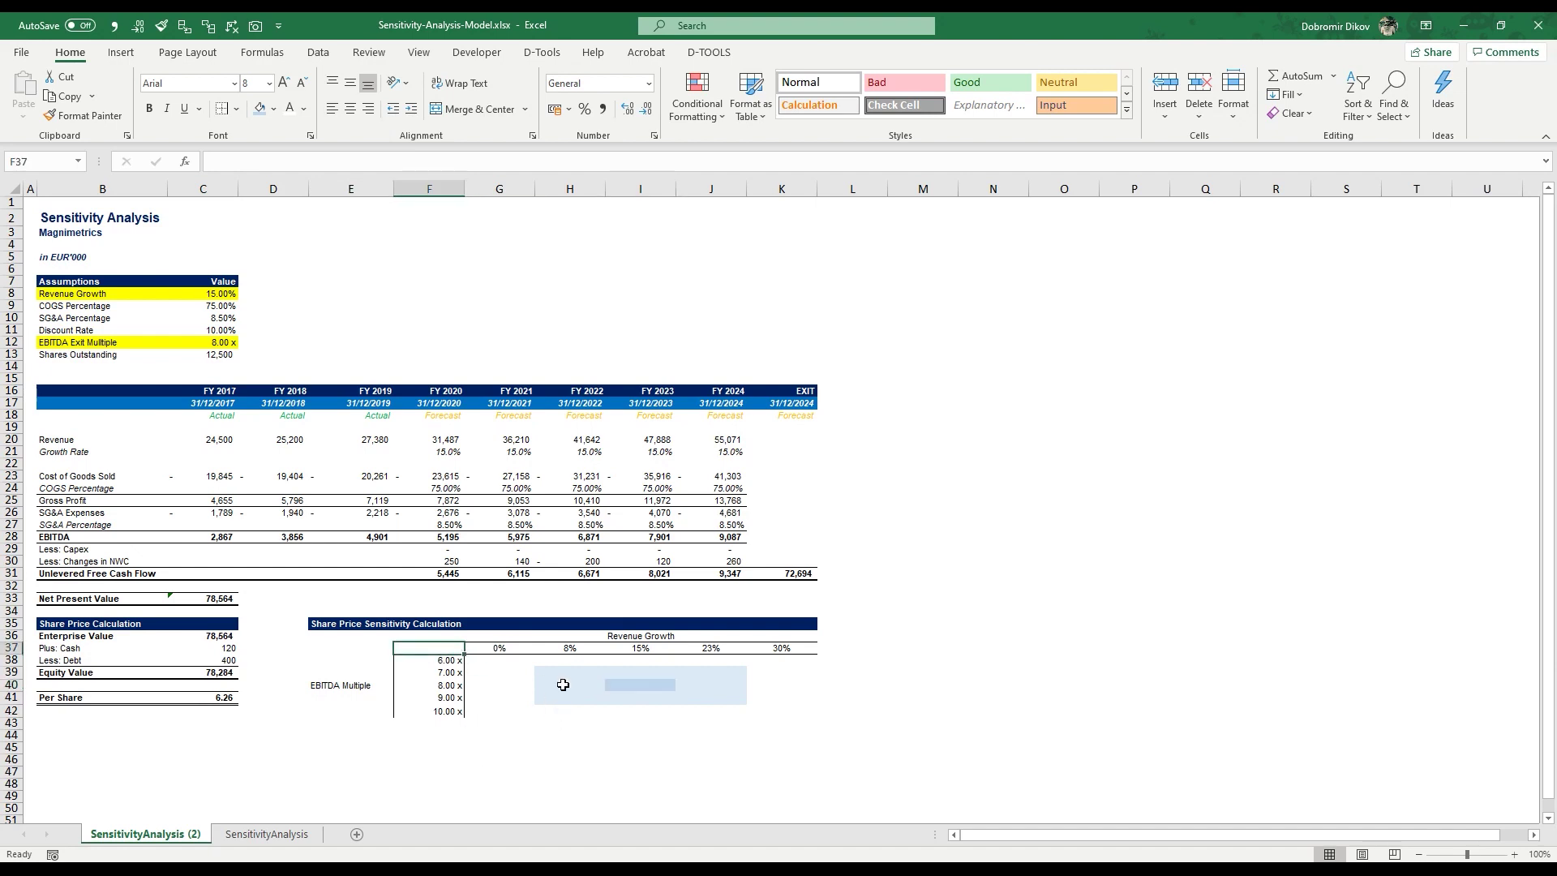
- Link corner cell F37 to the Per Share price in C41 so it shows 6.26
text(=)
key(Down)
key(Down)
key(Down)
key(Left)
key(Left)
key(Left)
key(Down)
key(Return)
key(Up)
- Review the growth and multiple headers, the G38:K42 result area and assumptions C8:C13
click(224, 294)
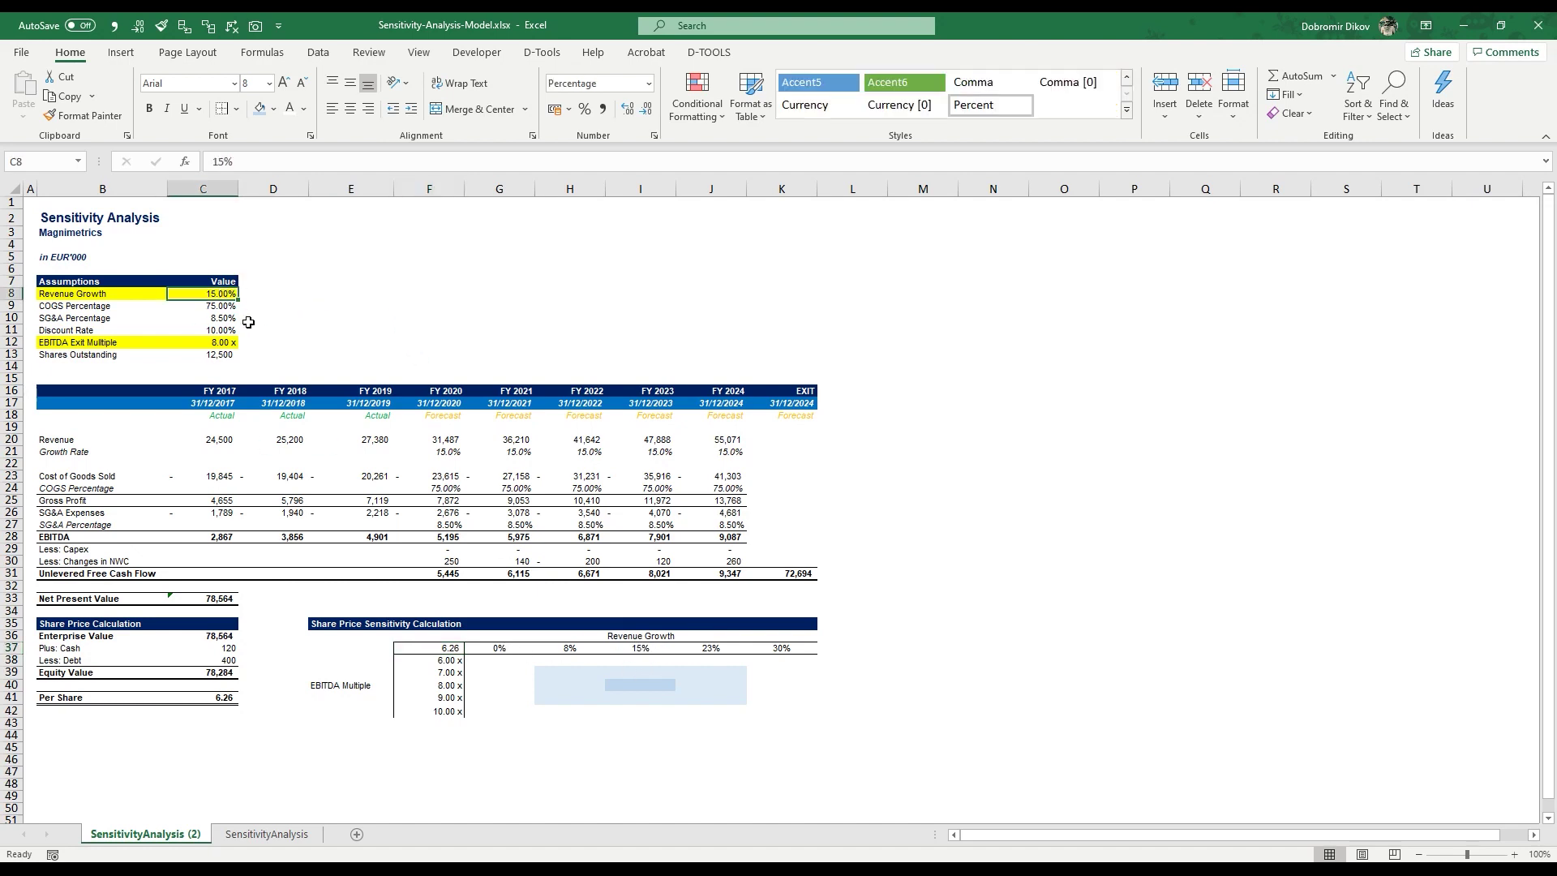
click(227, 343)
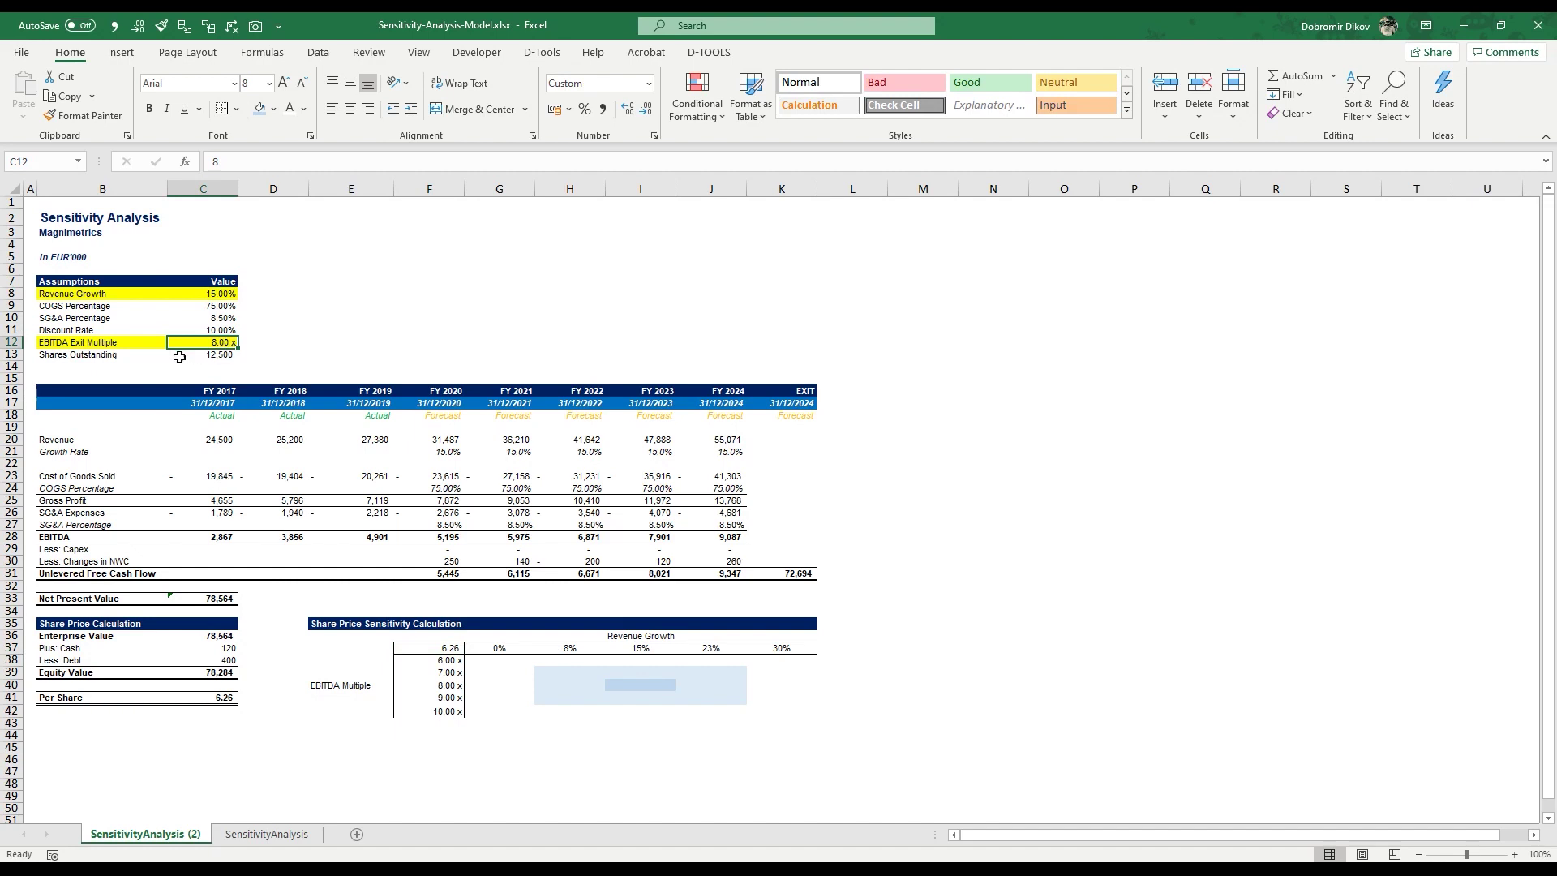
drag(498, 649, 781, 649)
drag(442, 660, 430, 711)
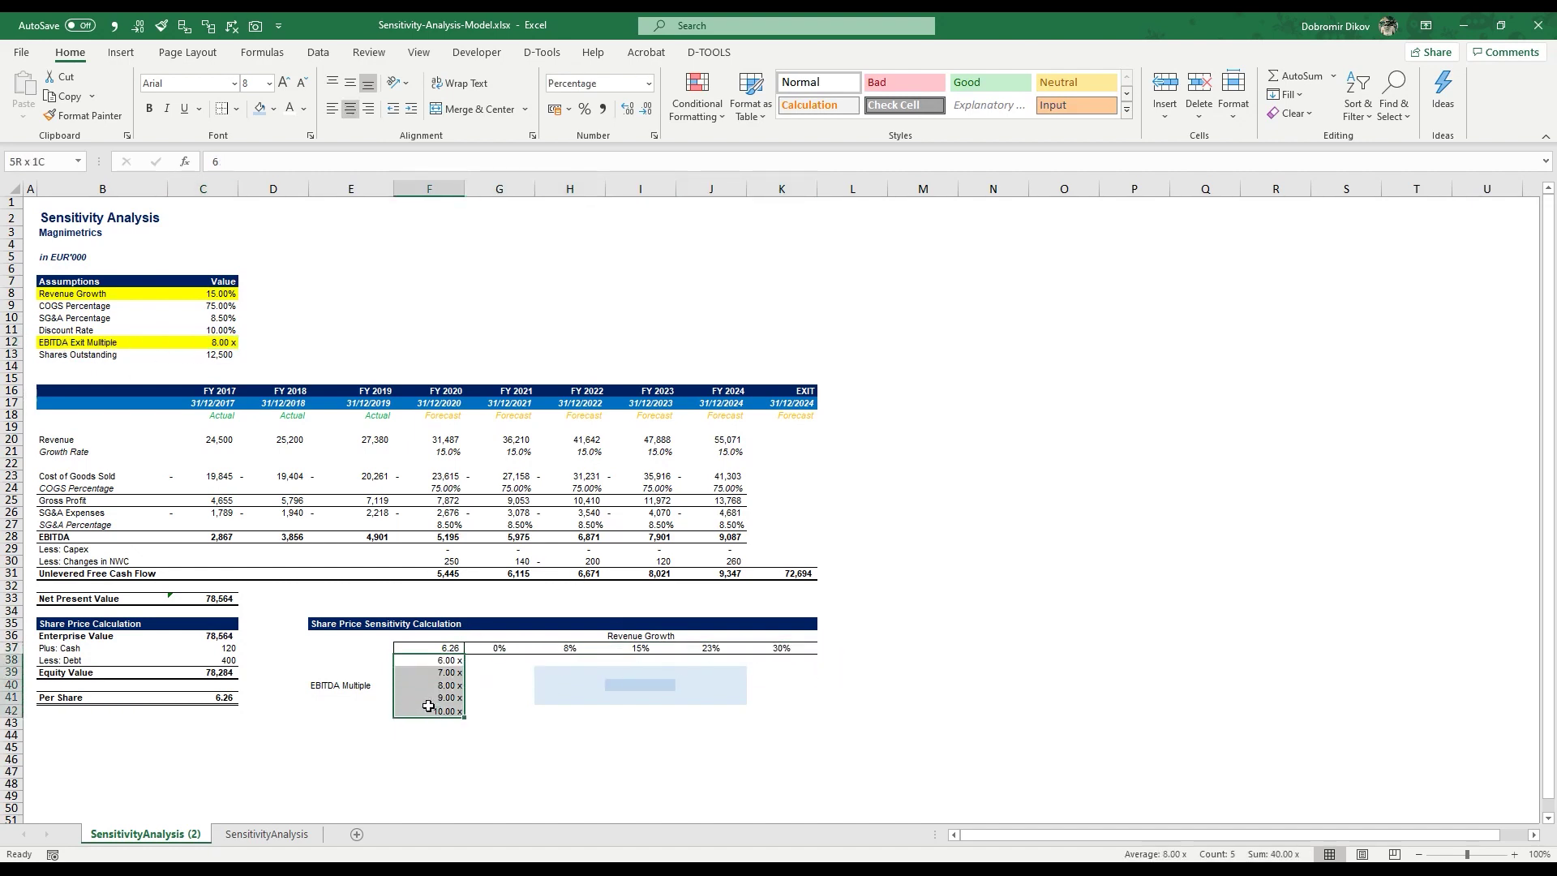
click(500, 660)
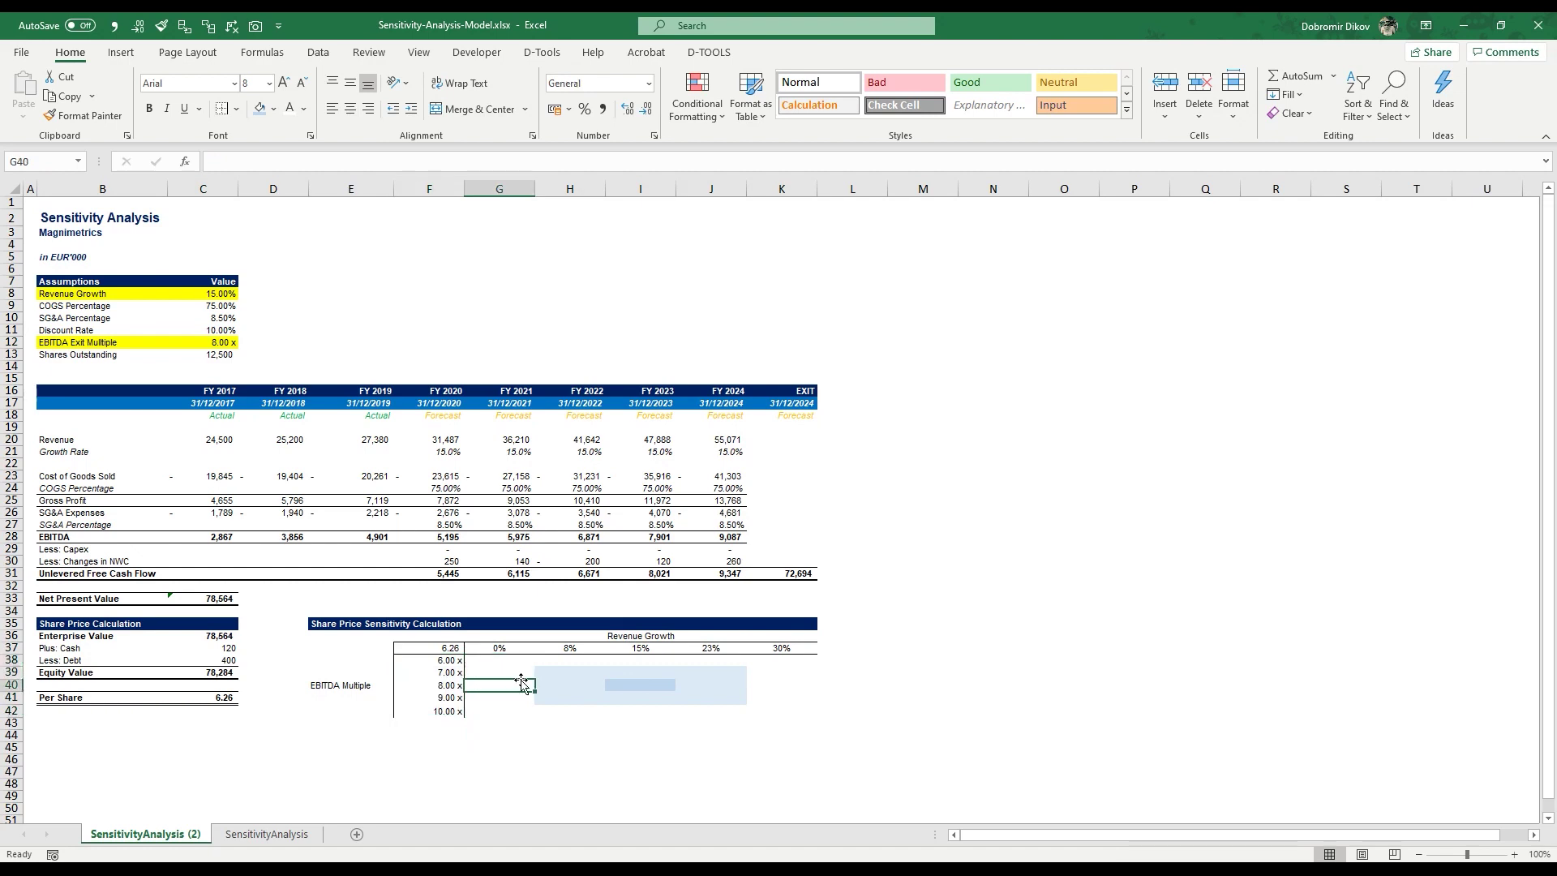
click(570, 661)
click(570, 687)
click(641, 685)
ctrl+click(718, 710)
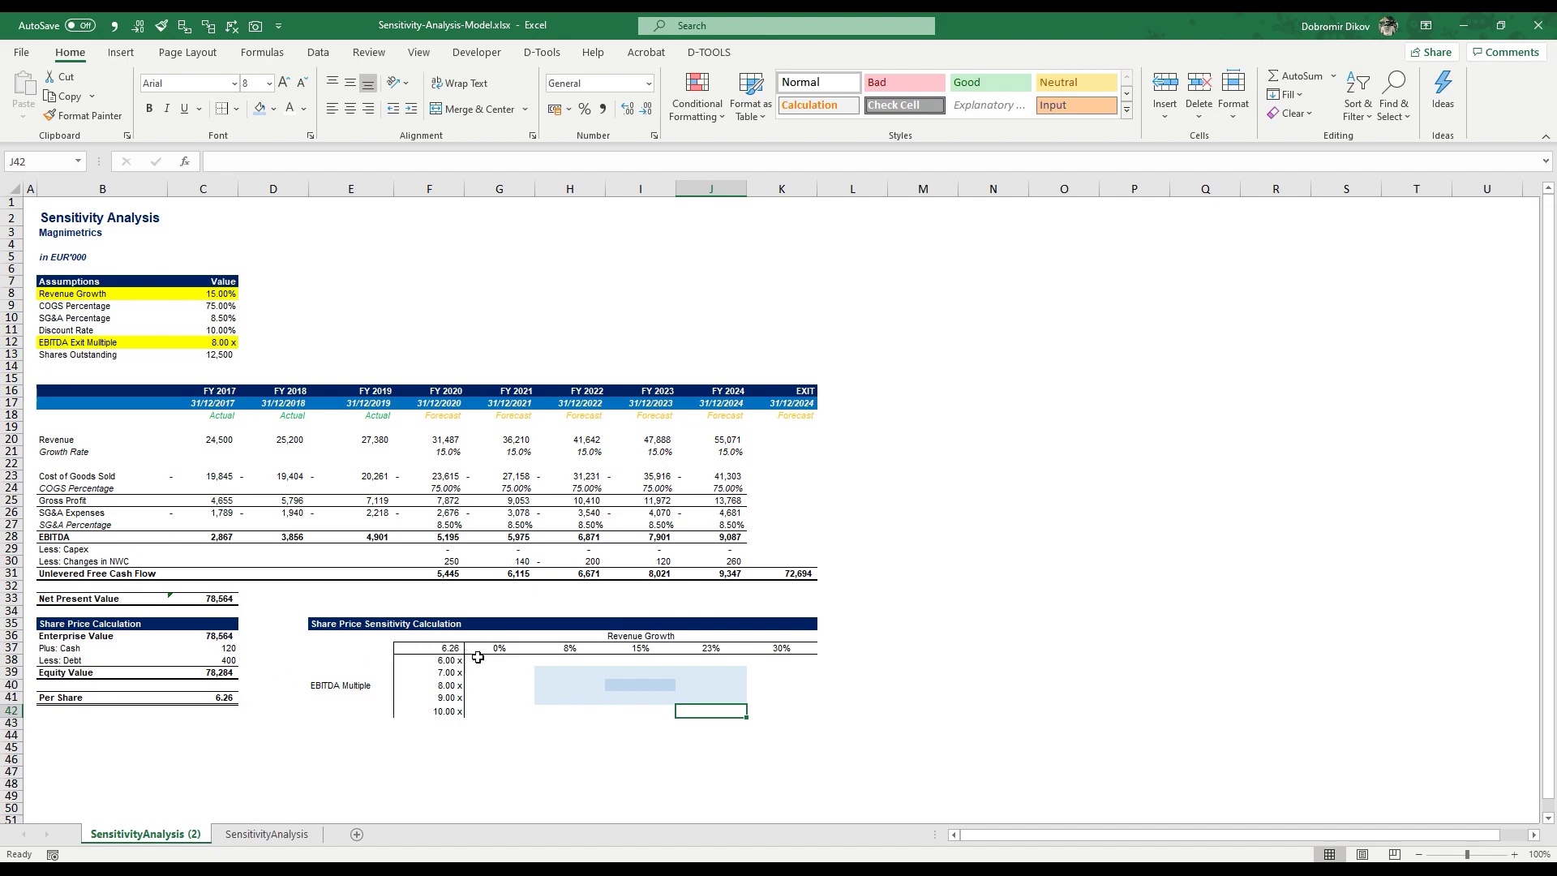
drag(495, 664, 767, 712)
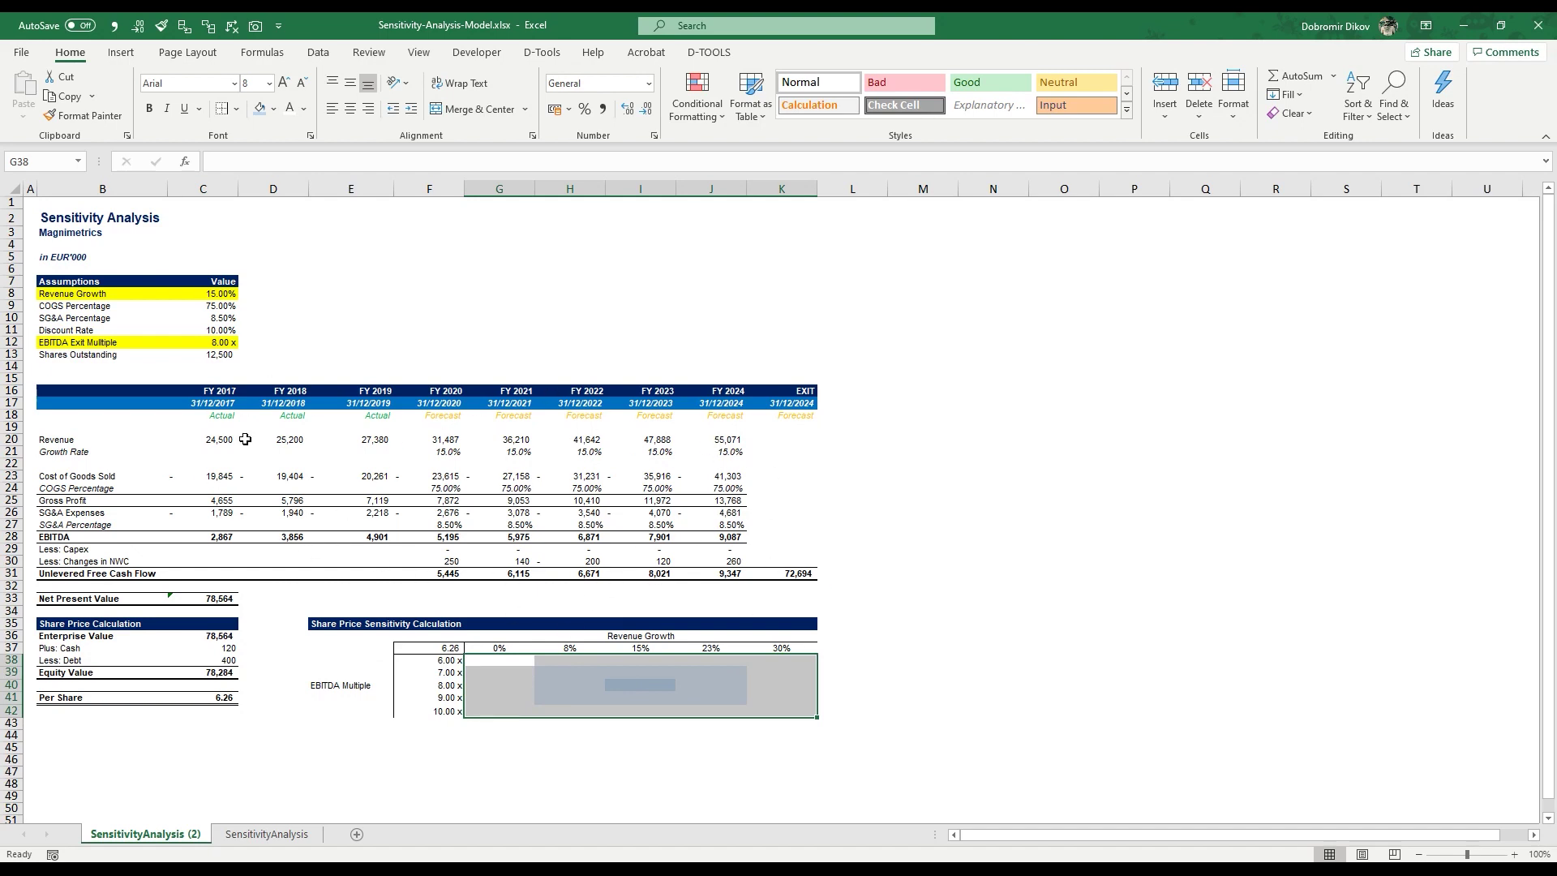
drag(213, 293, 205, 356)
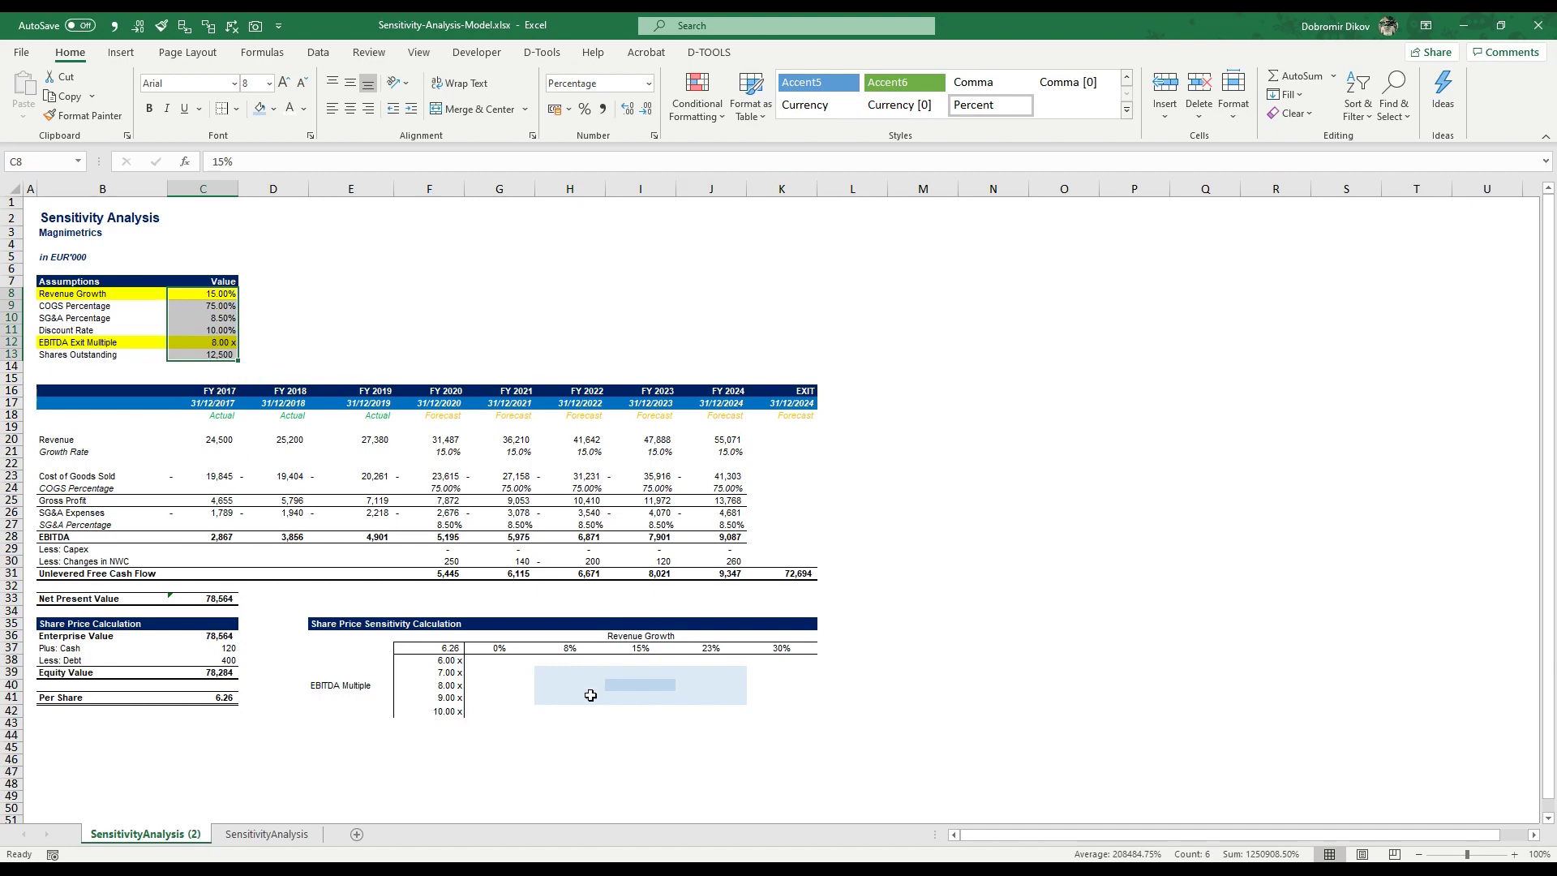
click(648, 706)
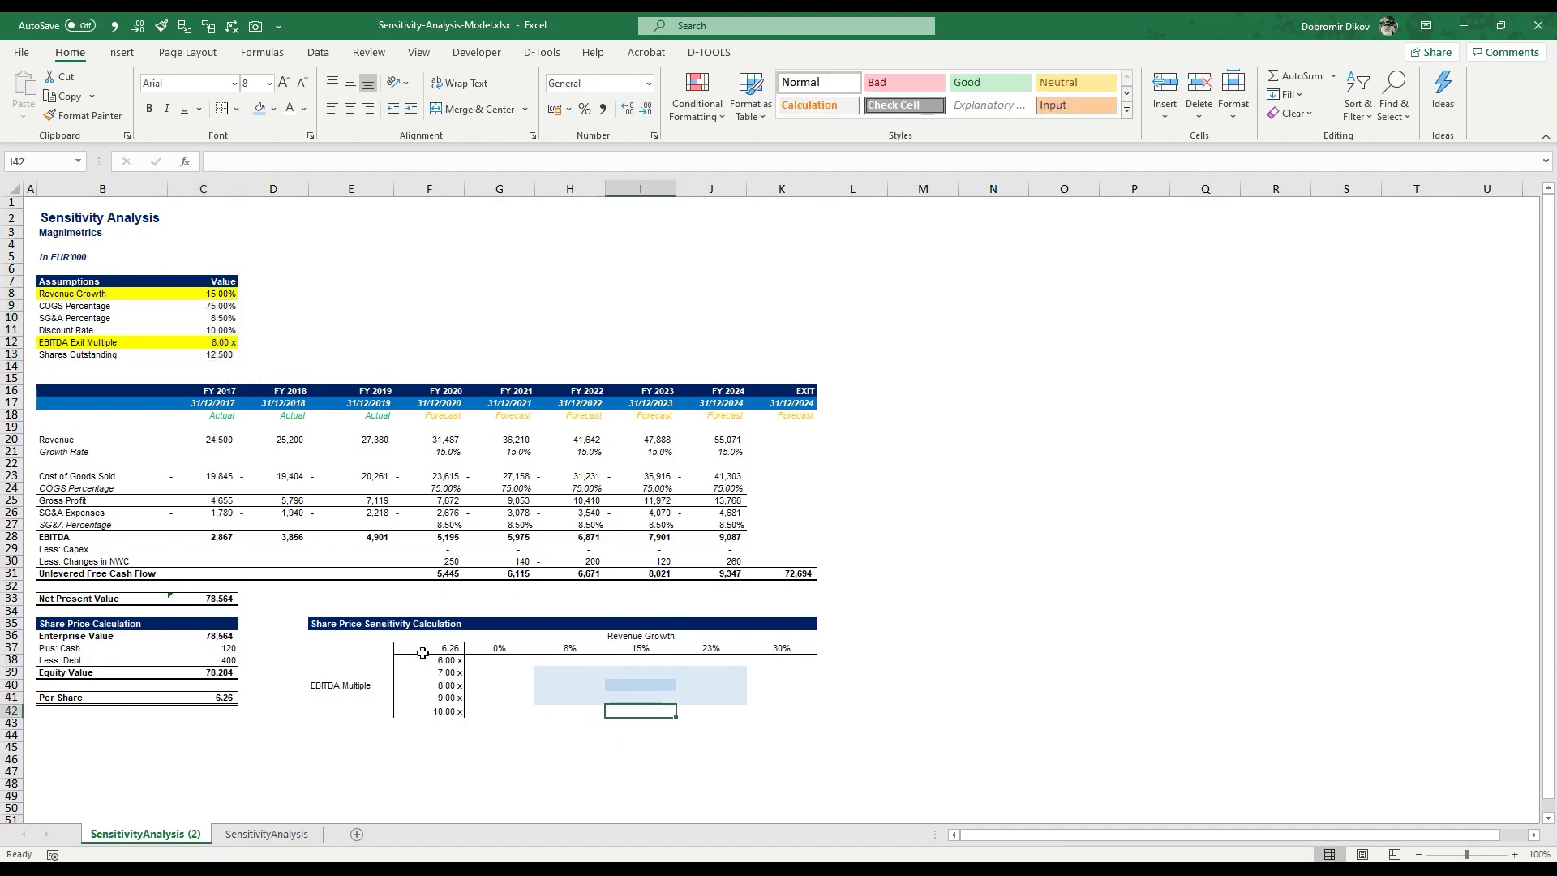
- Build a data table over F37:K42 with row input $C$8 and column input $C$12
drag(429, 648, 803, 711)
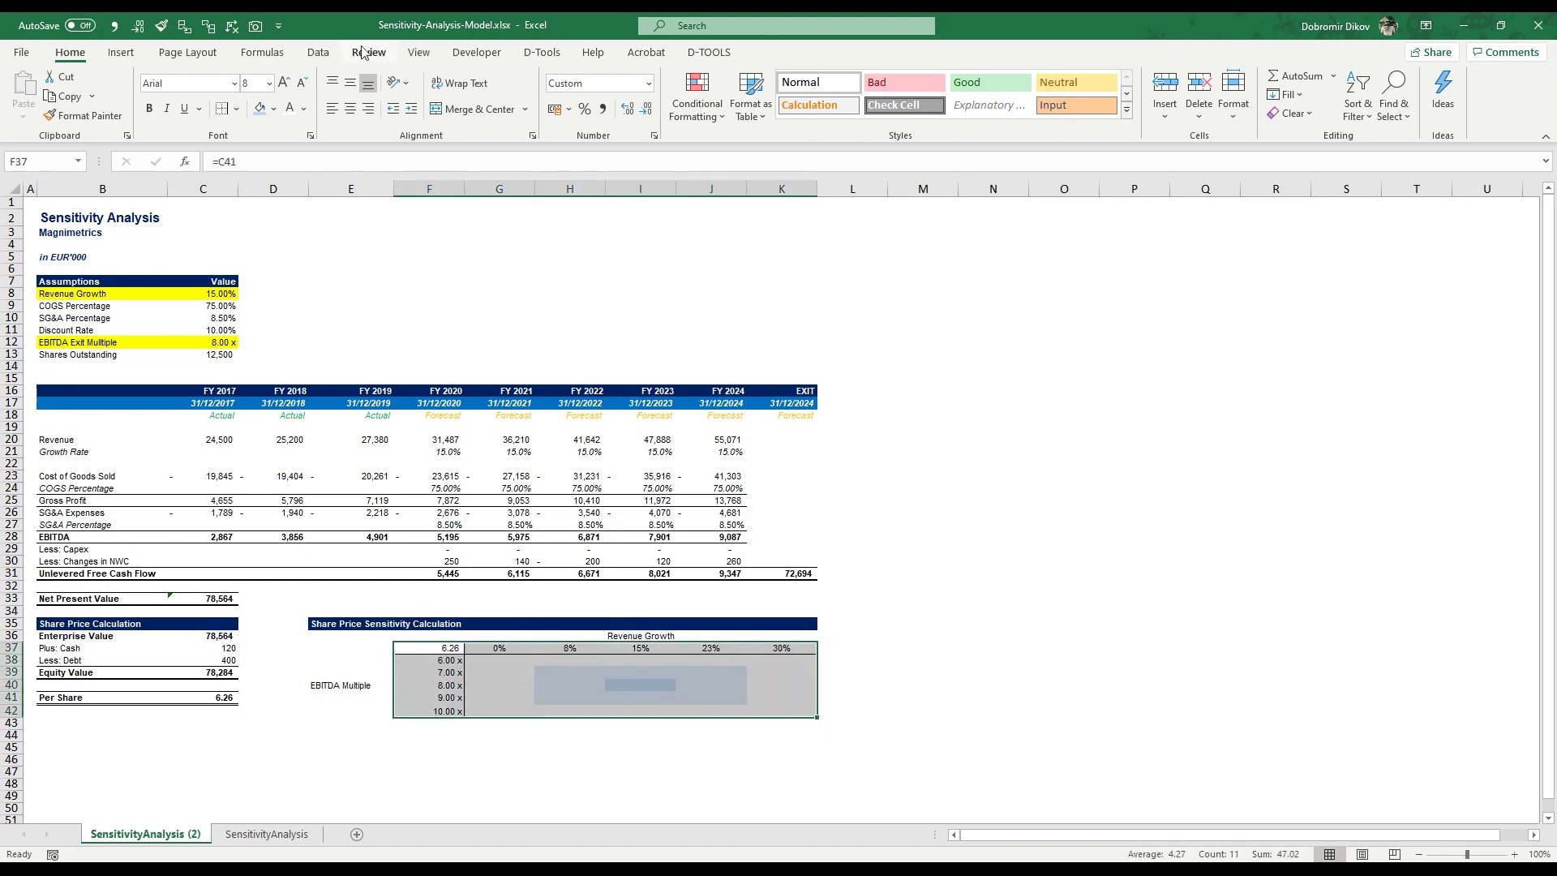
click(314, 53)
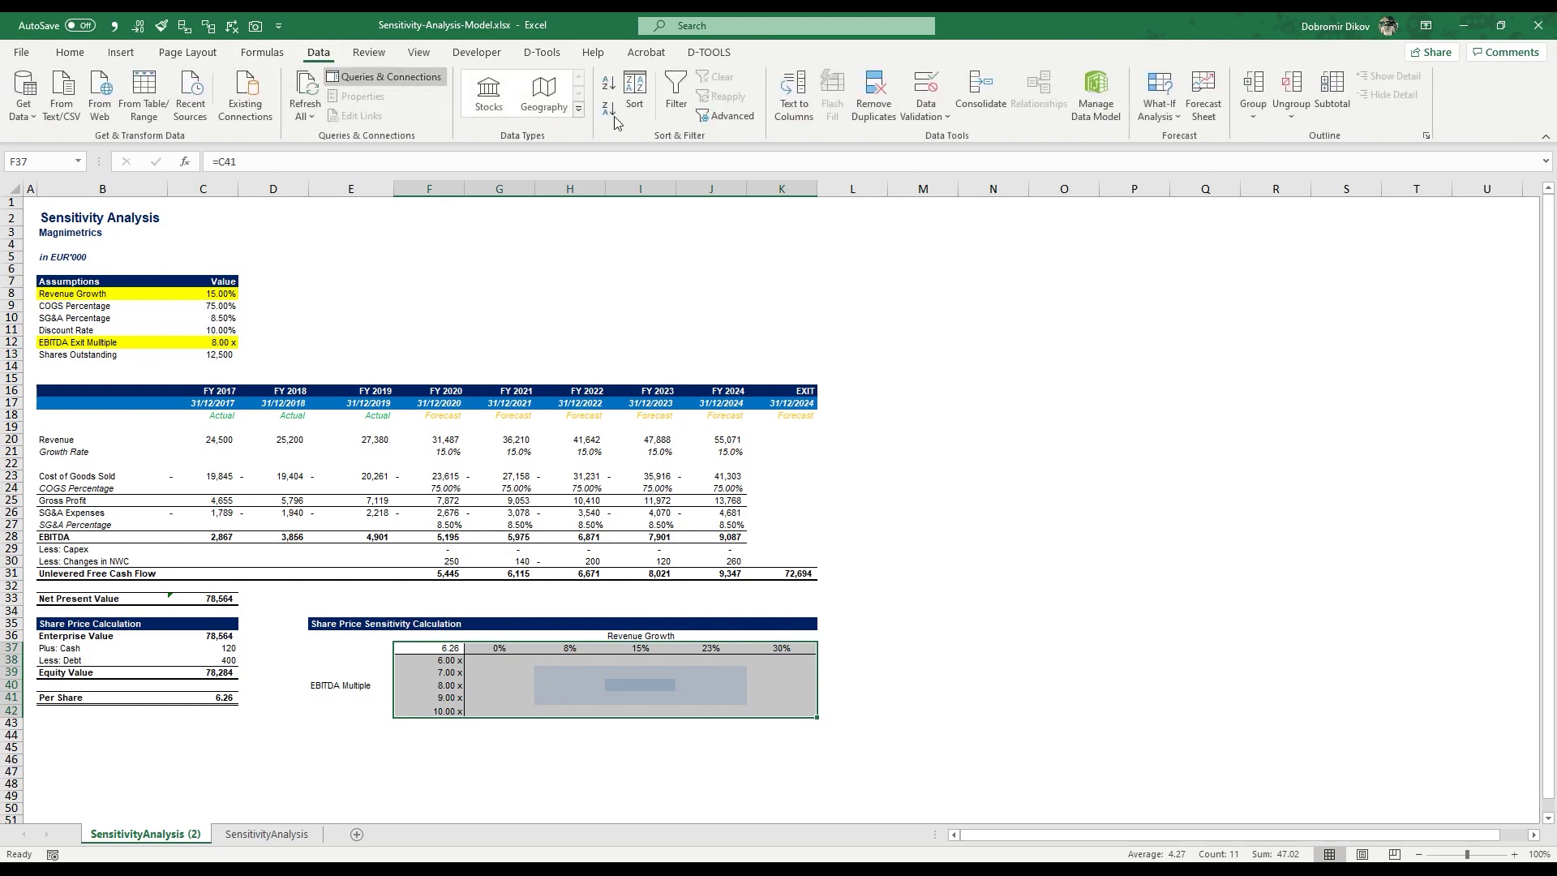
click(1154, 115)
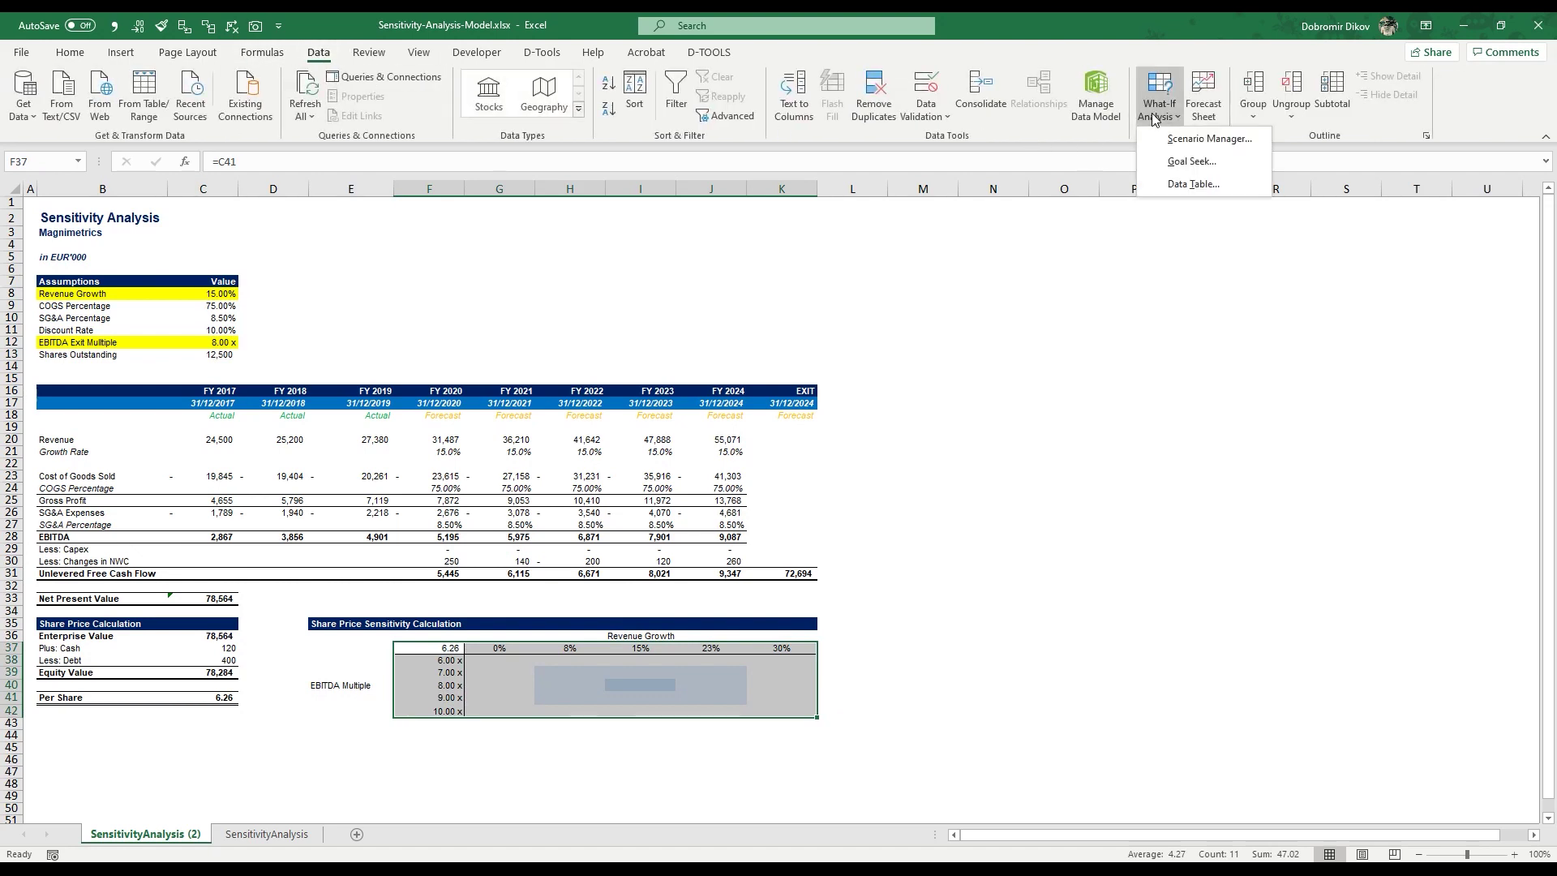
click(1188, 186)
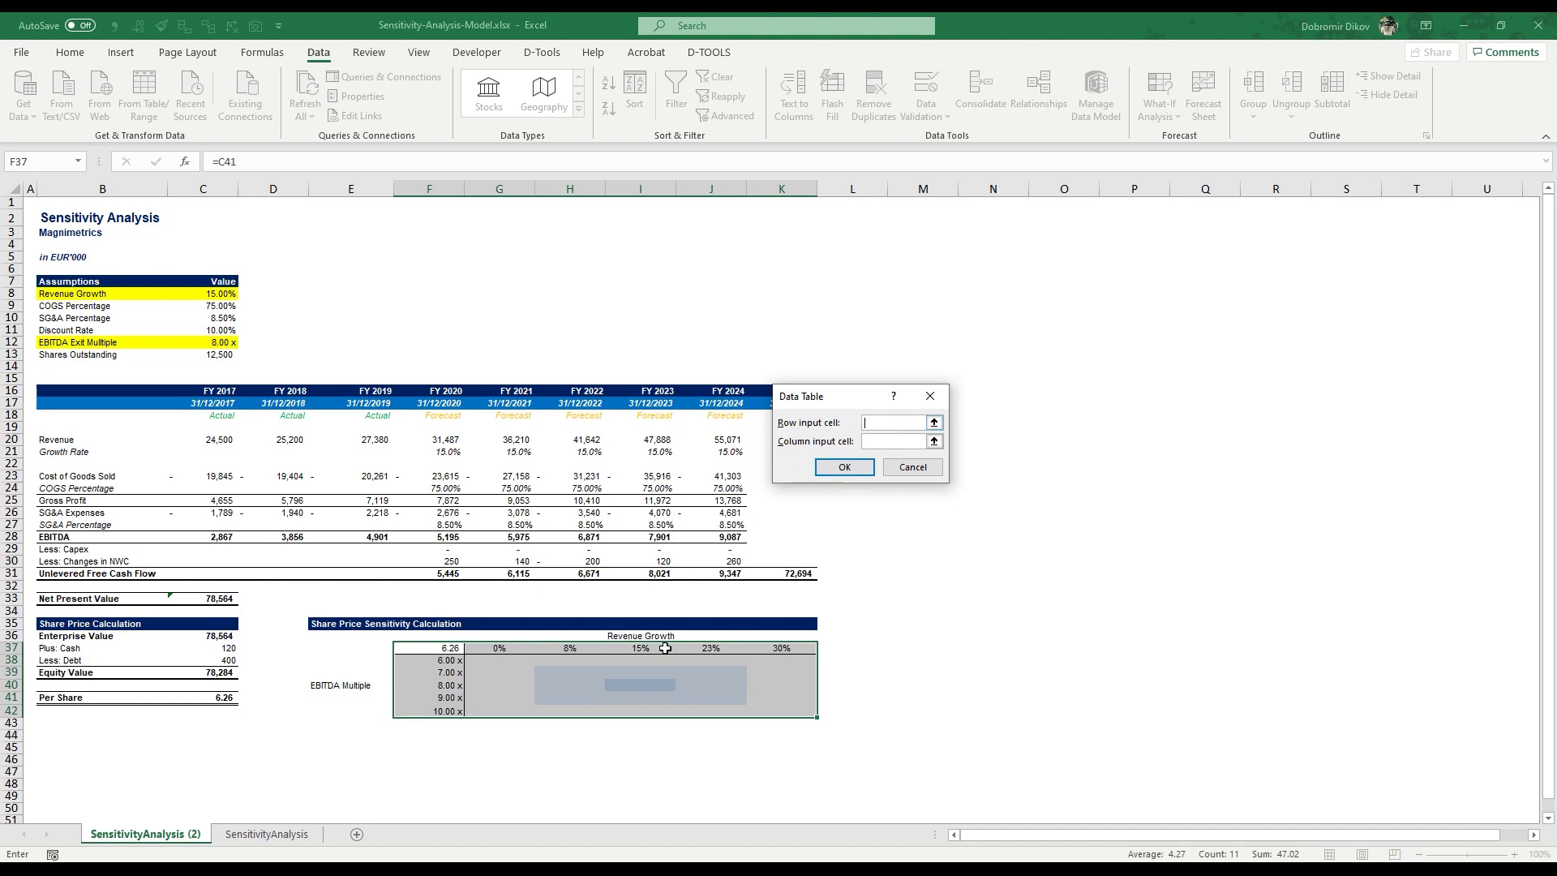
click(217, 296)
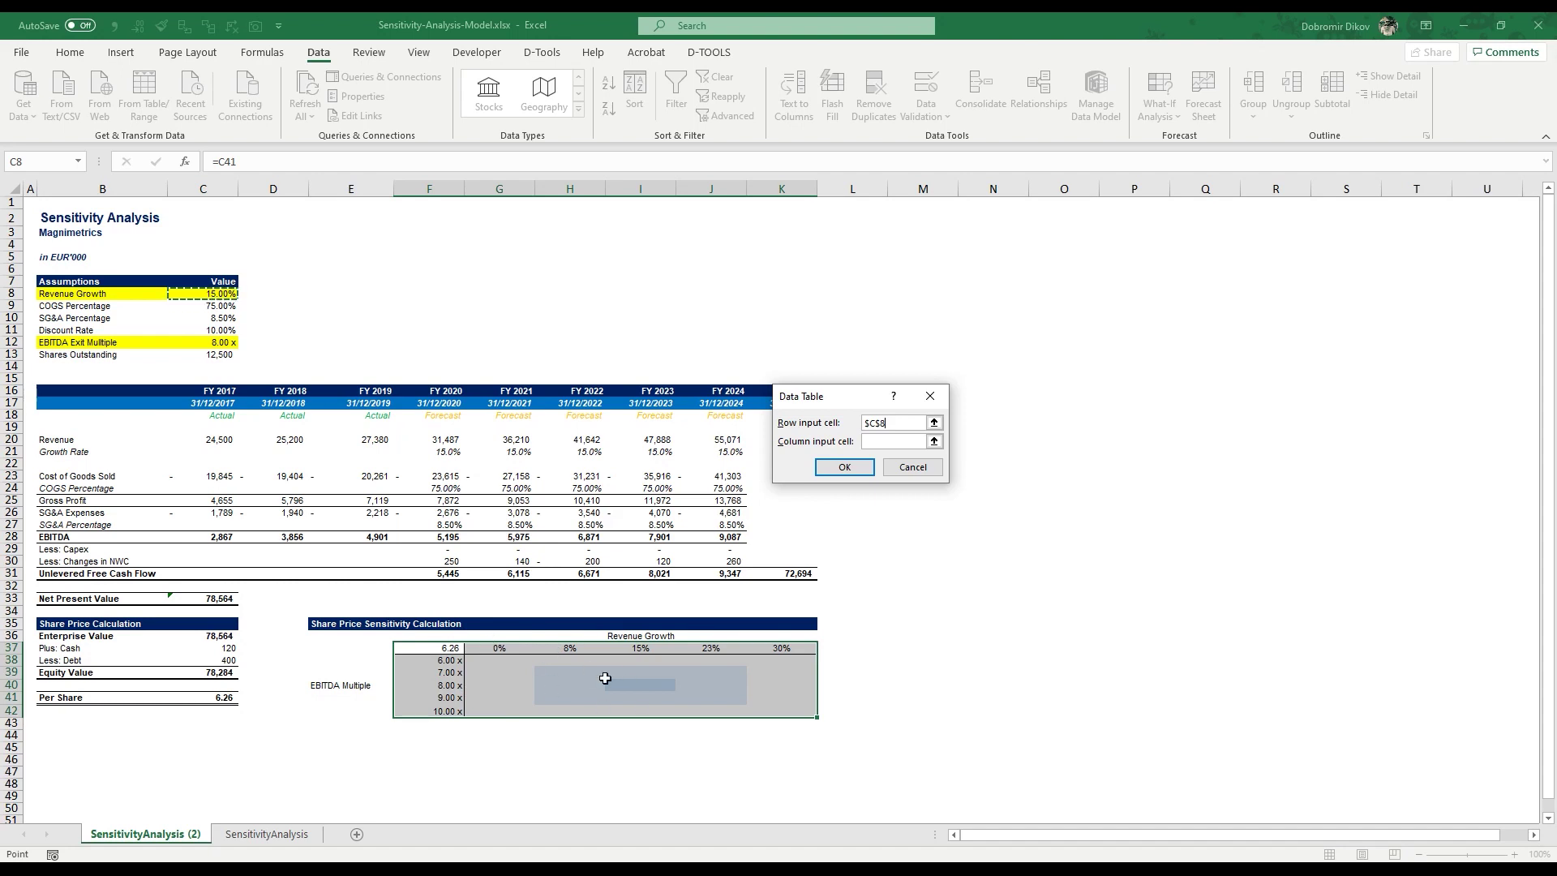
key(Tab)
click(217, 343)
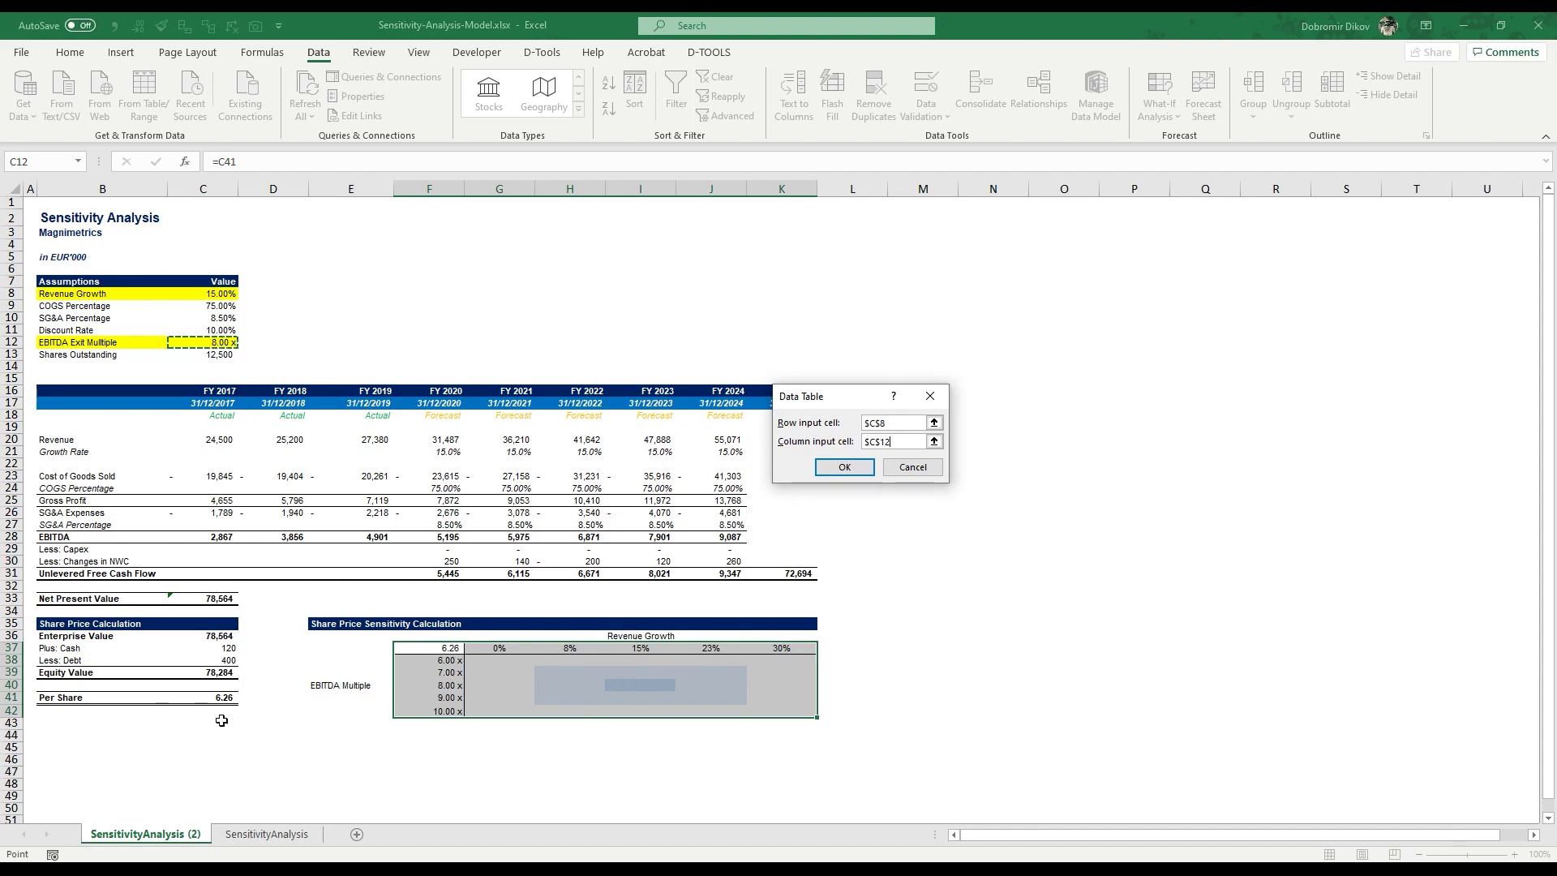
click(844, 468)
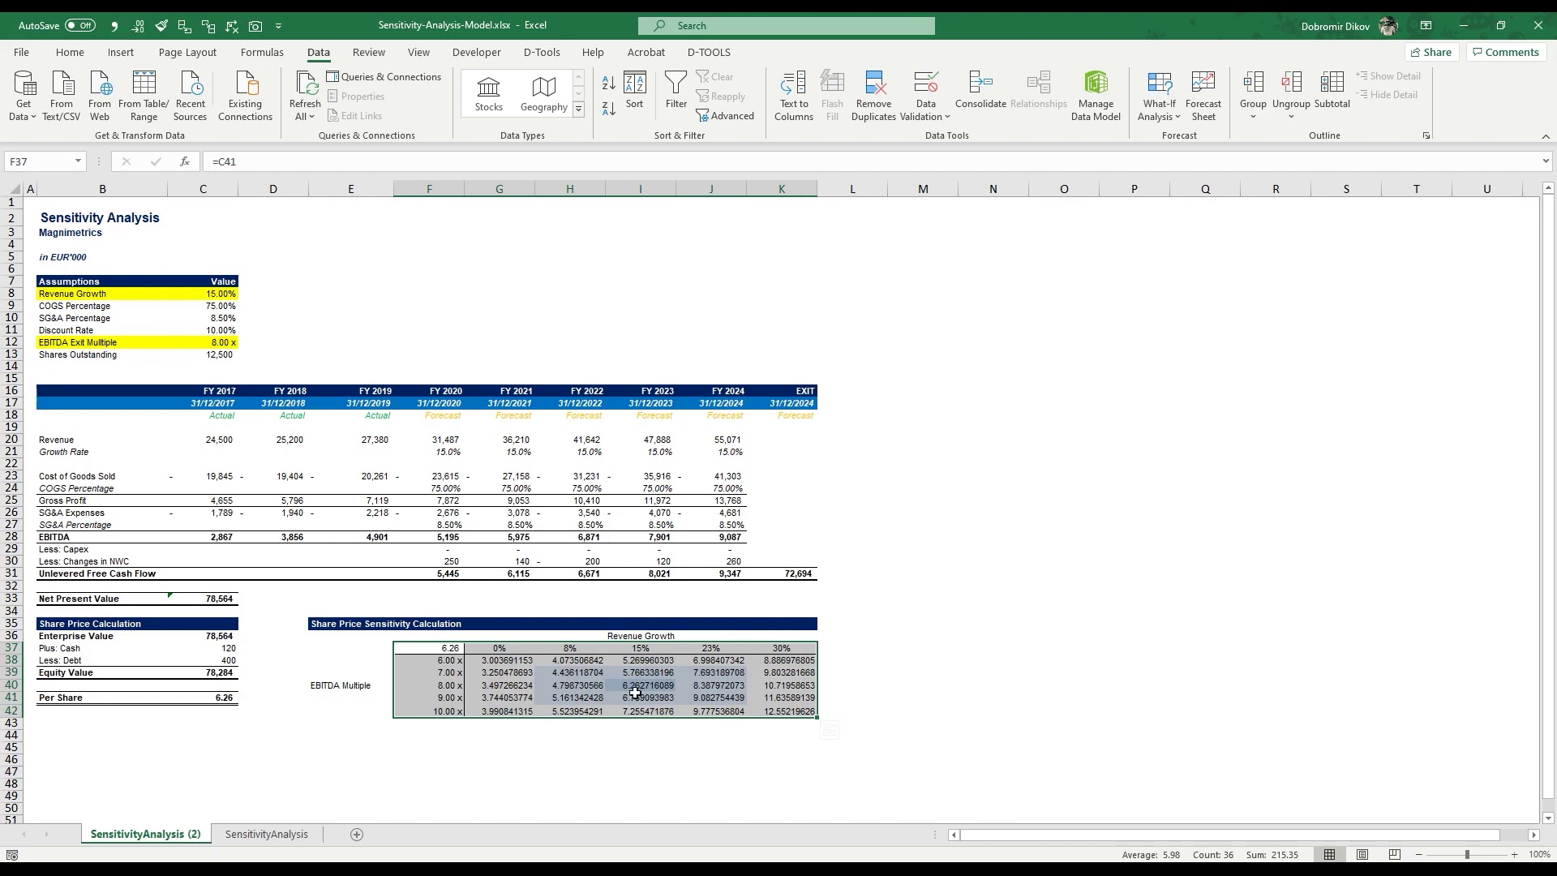
- Centre the G38:K42 share prices and give them the two-decimal Number format
drag(496, 661, 803, 711)
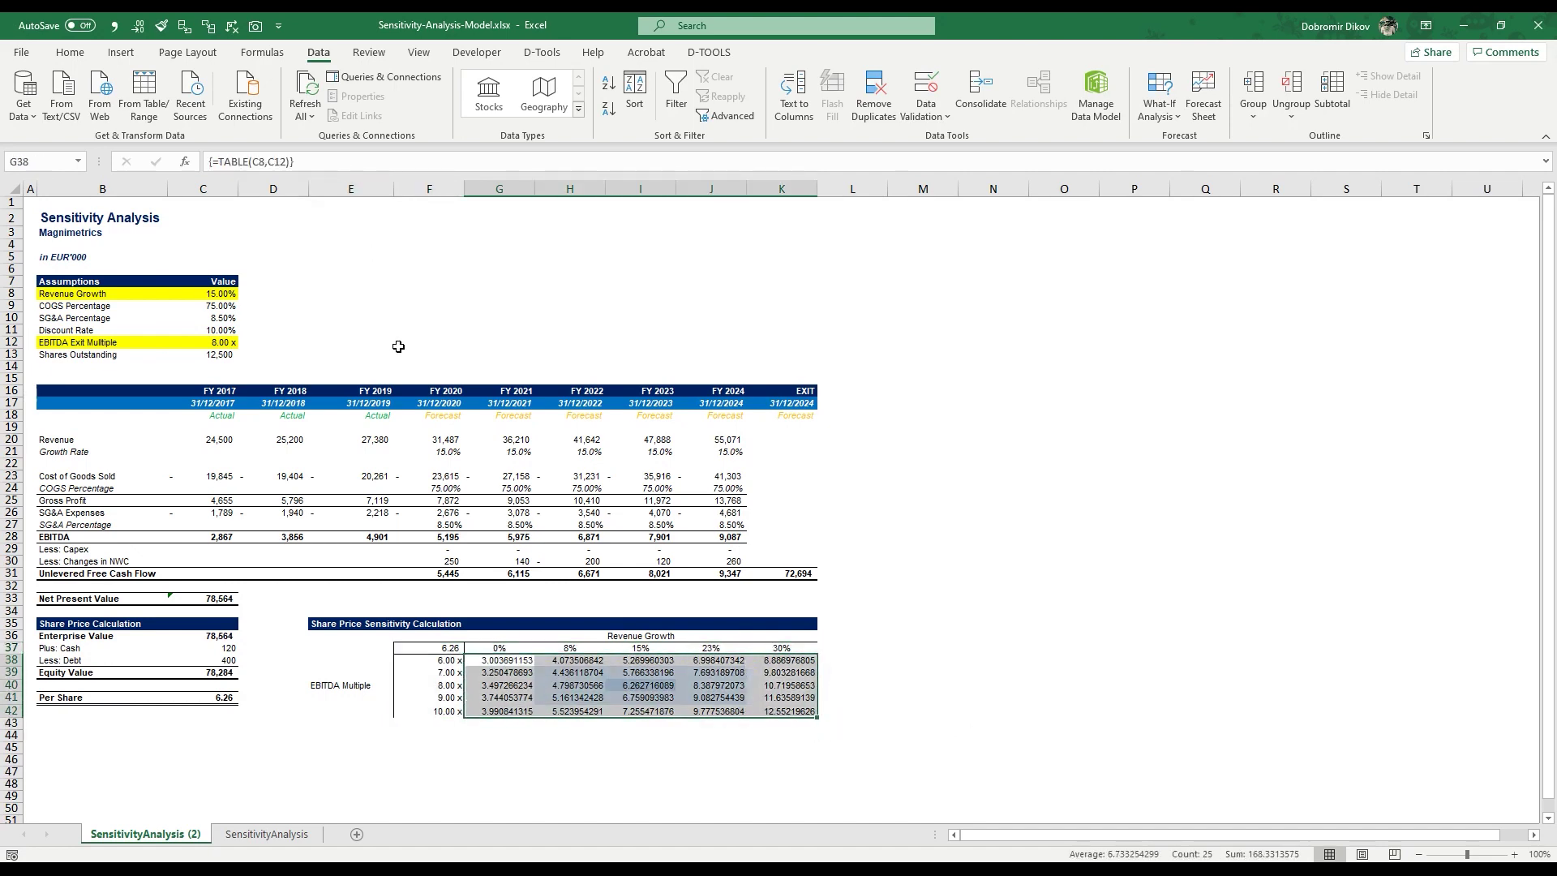
key(ctrl+shift+1)
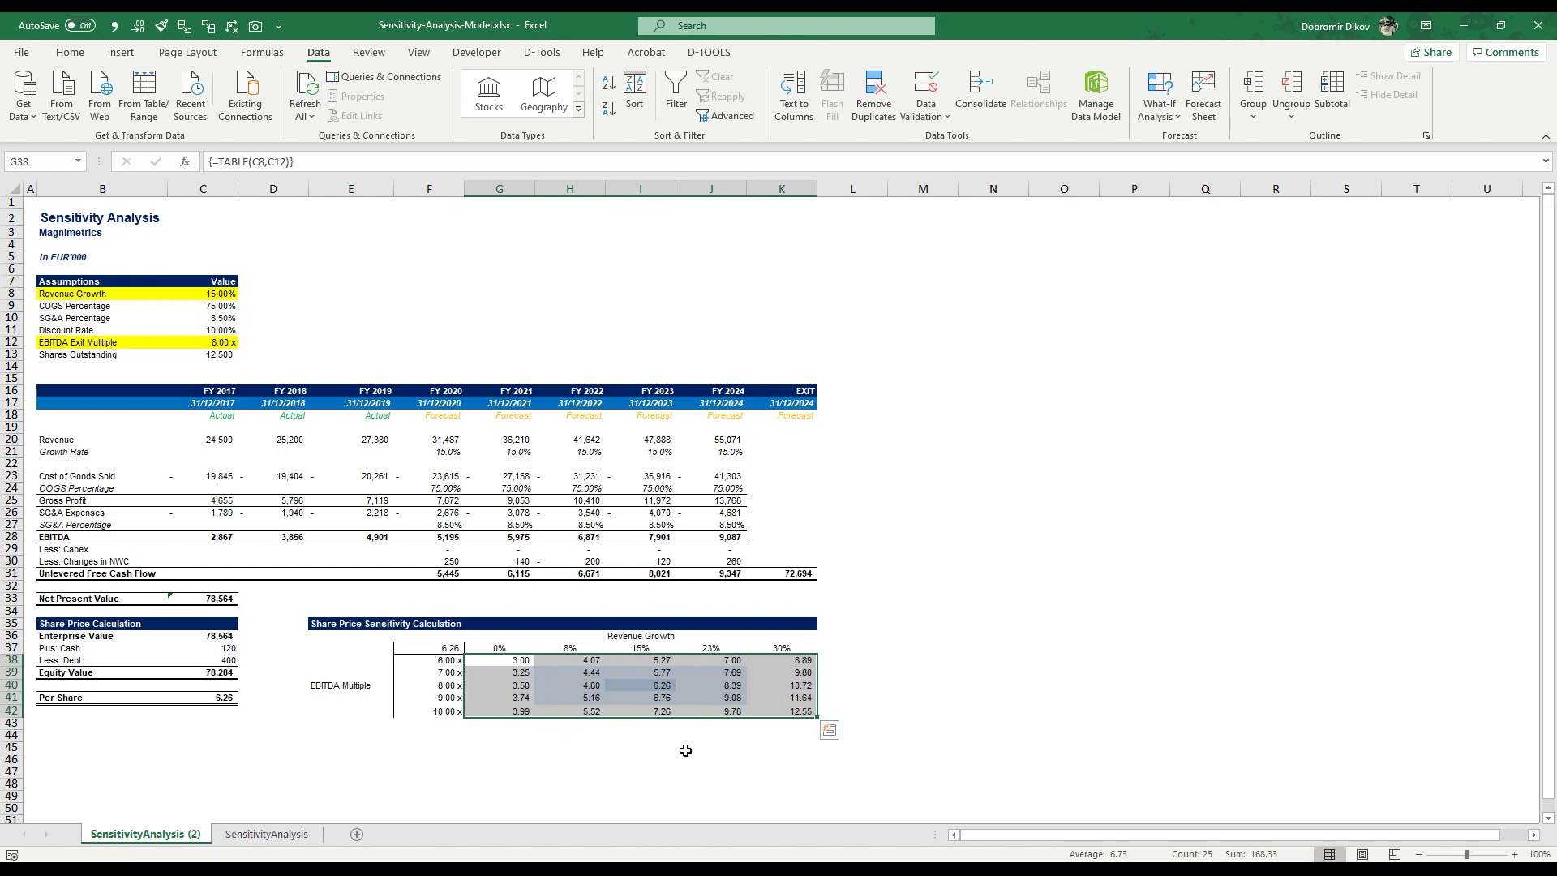
key(alt+h)
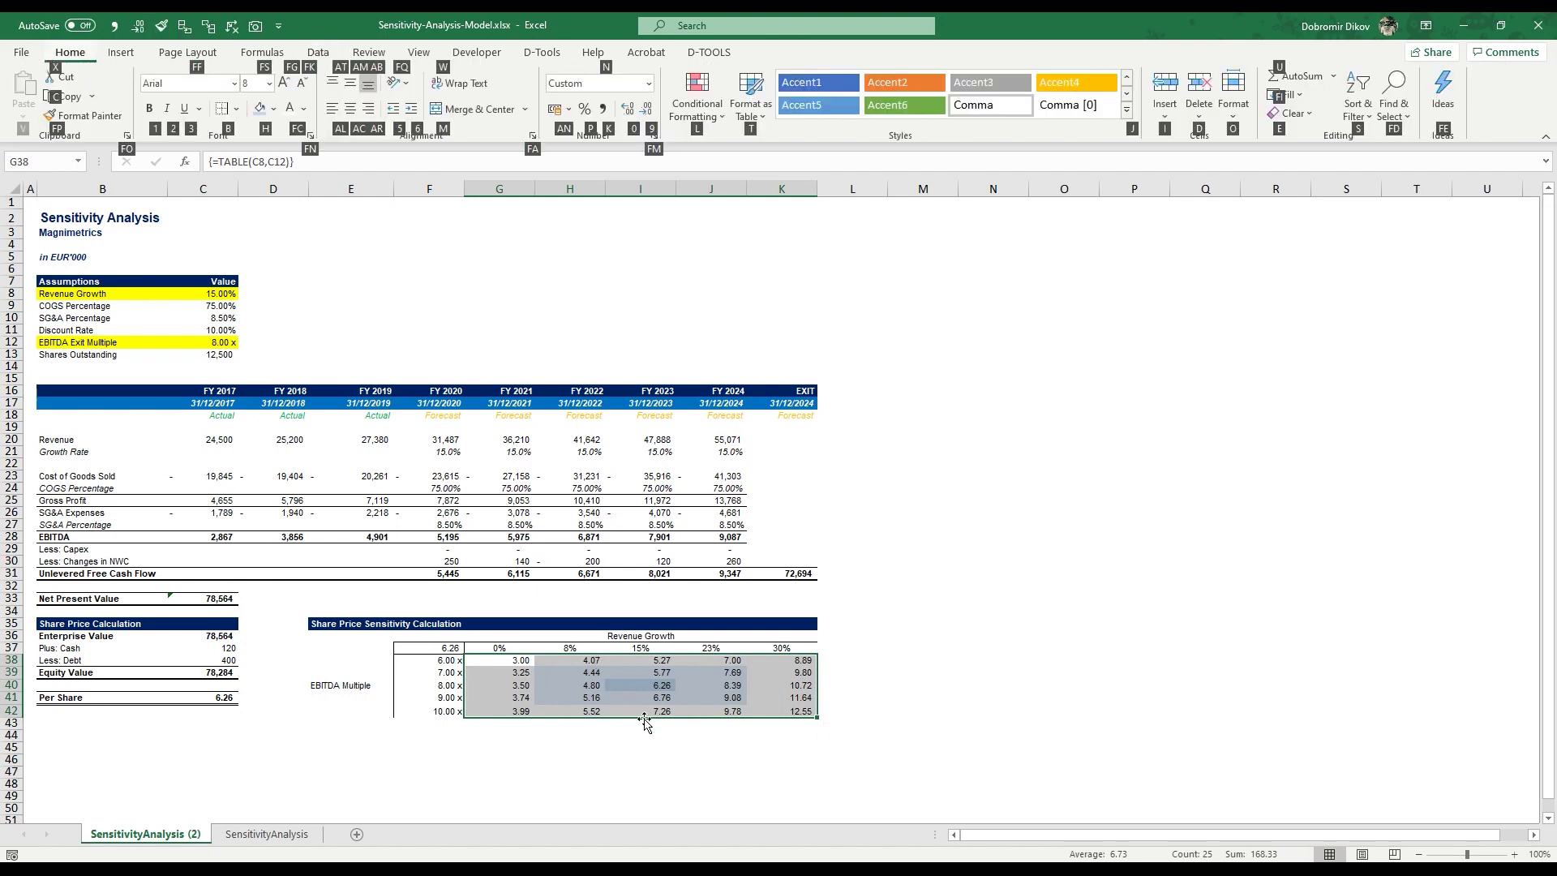
key(a)
key(c)
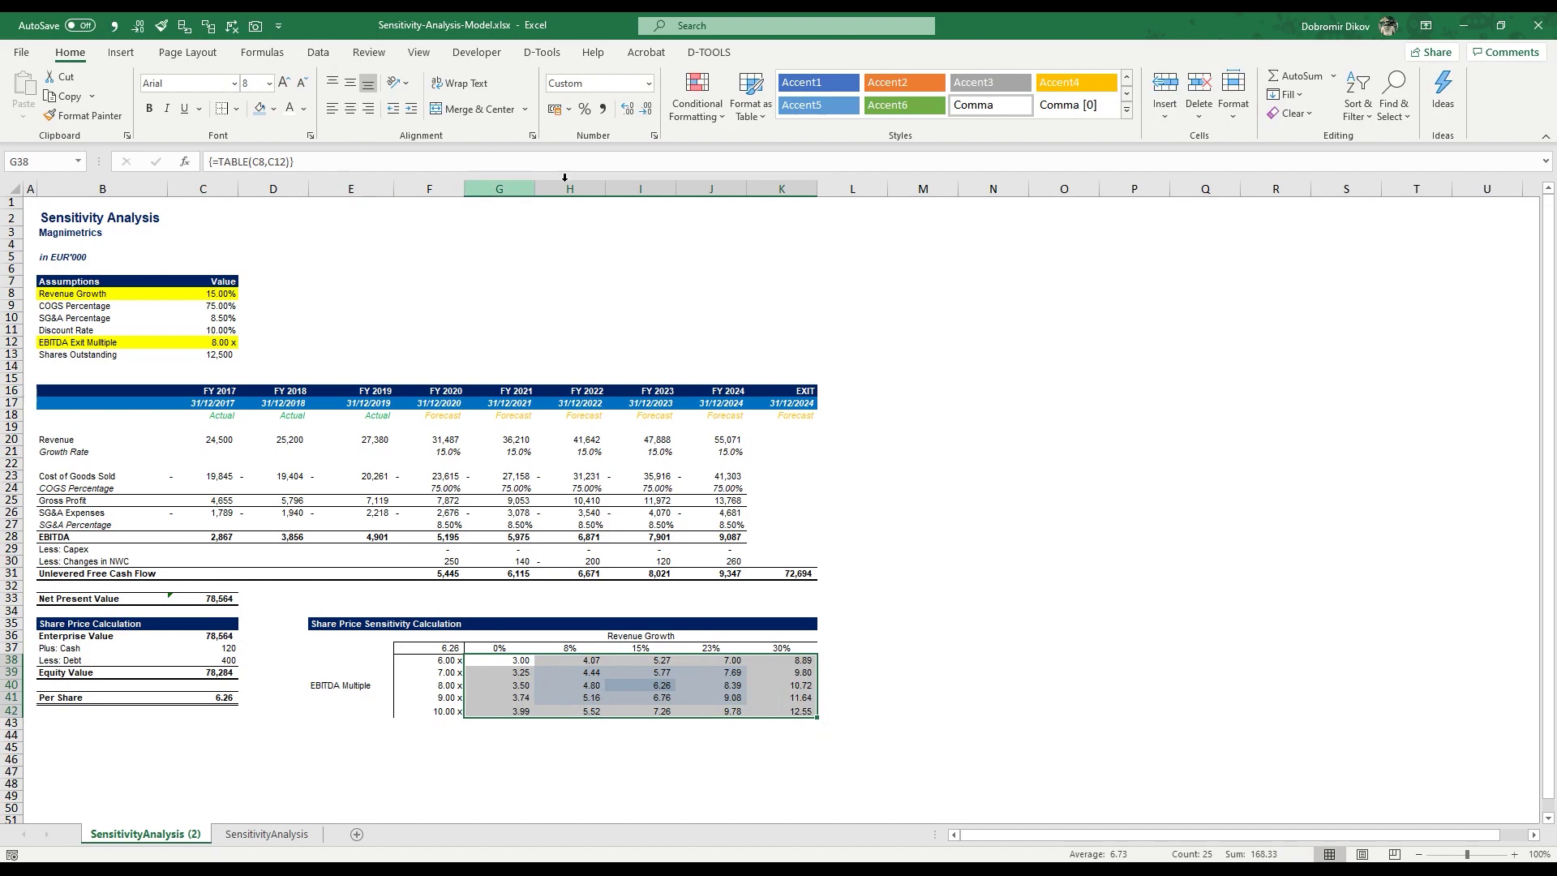
click(650, 83)
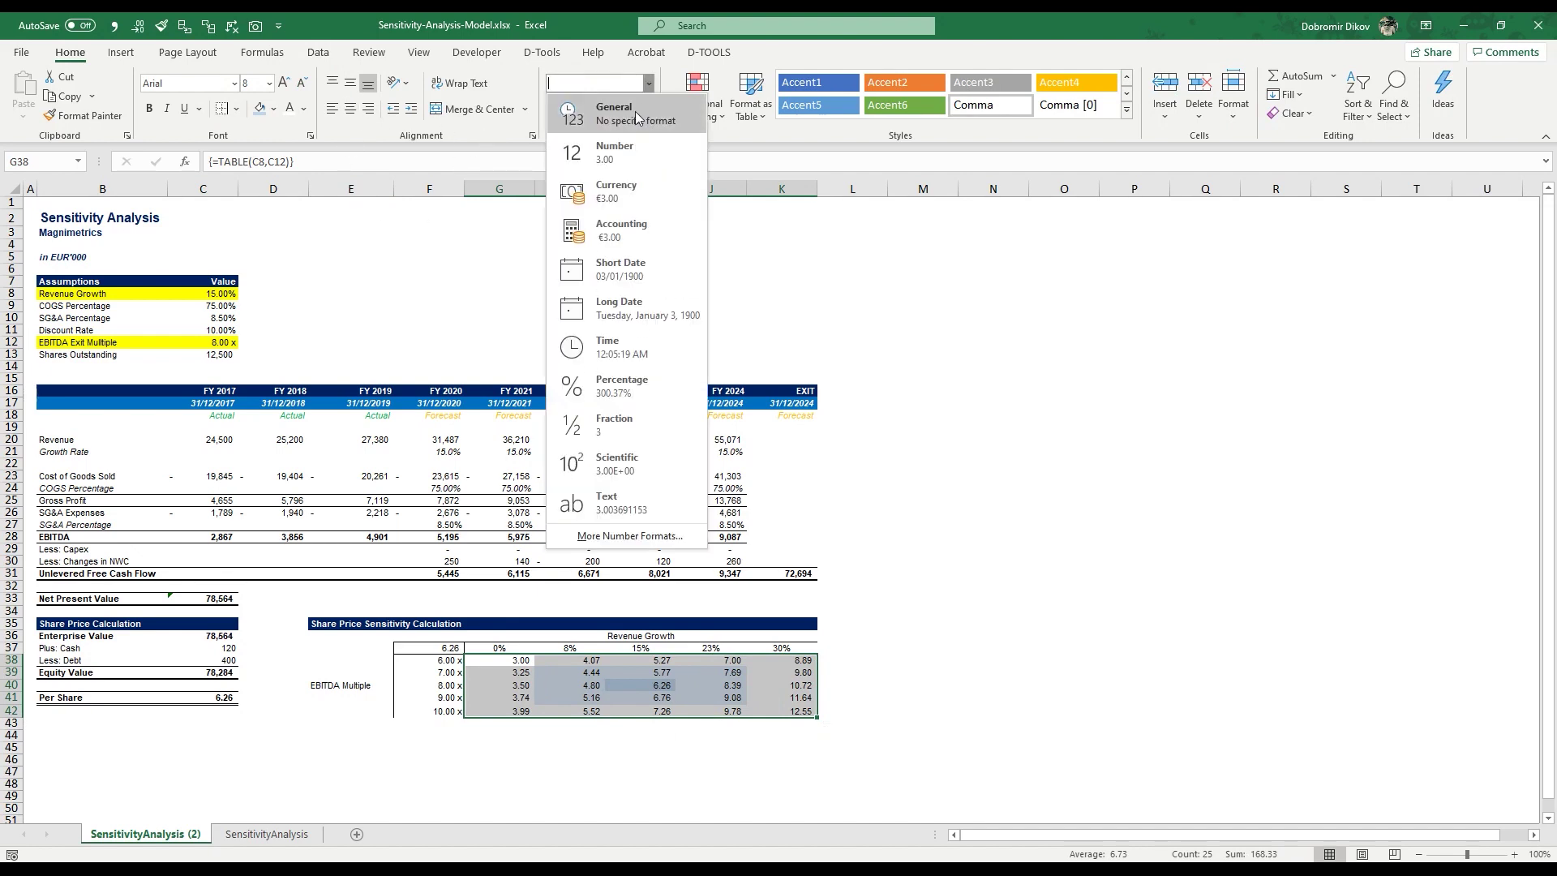
click(628, 153)
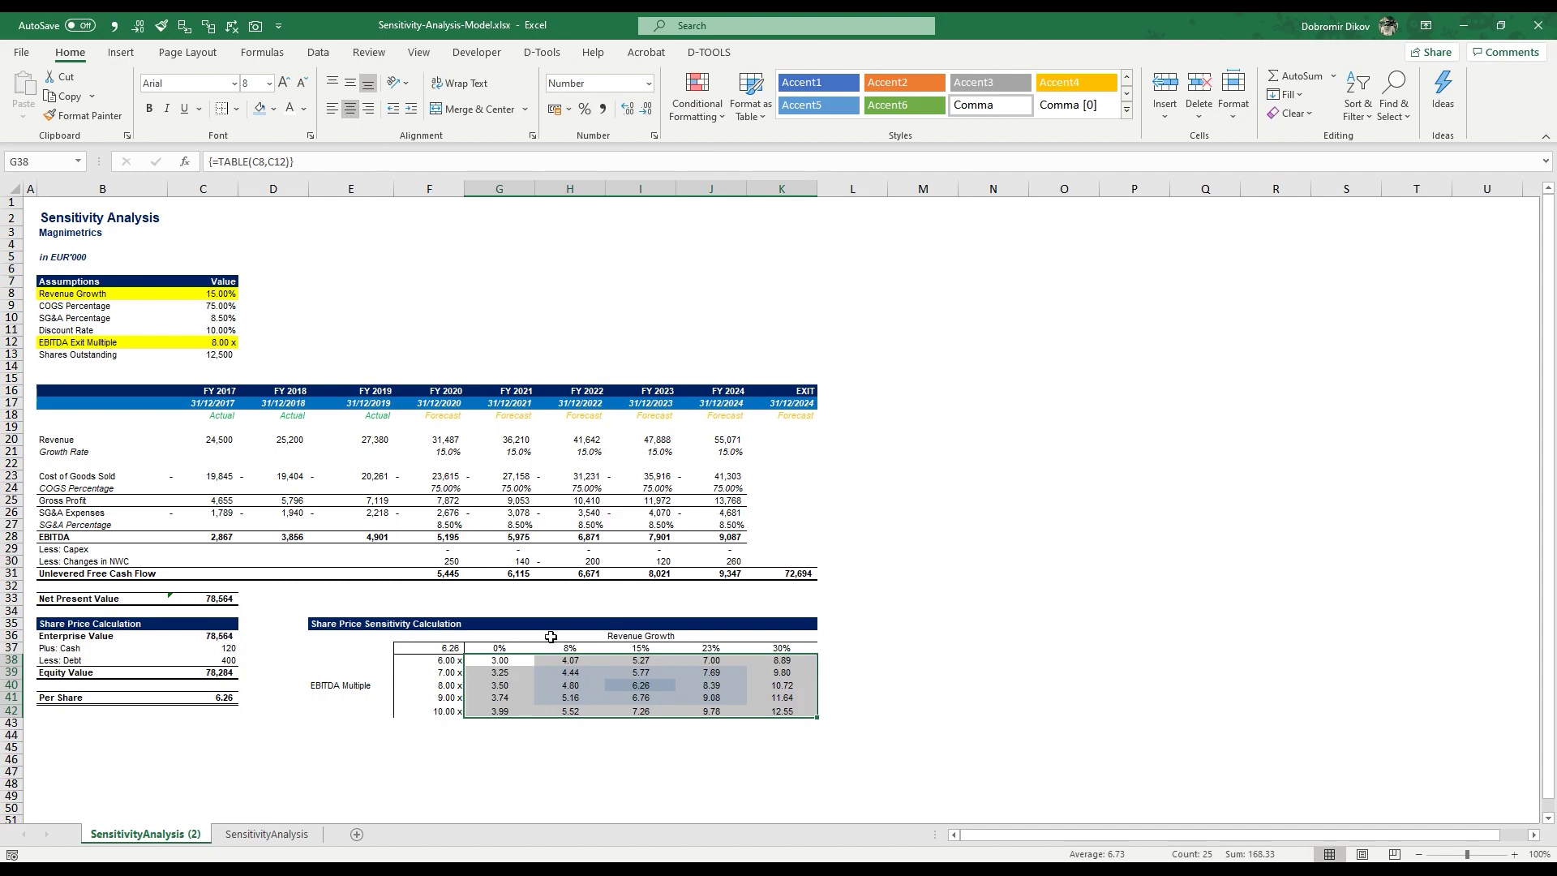
click(548, 772)
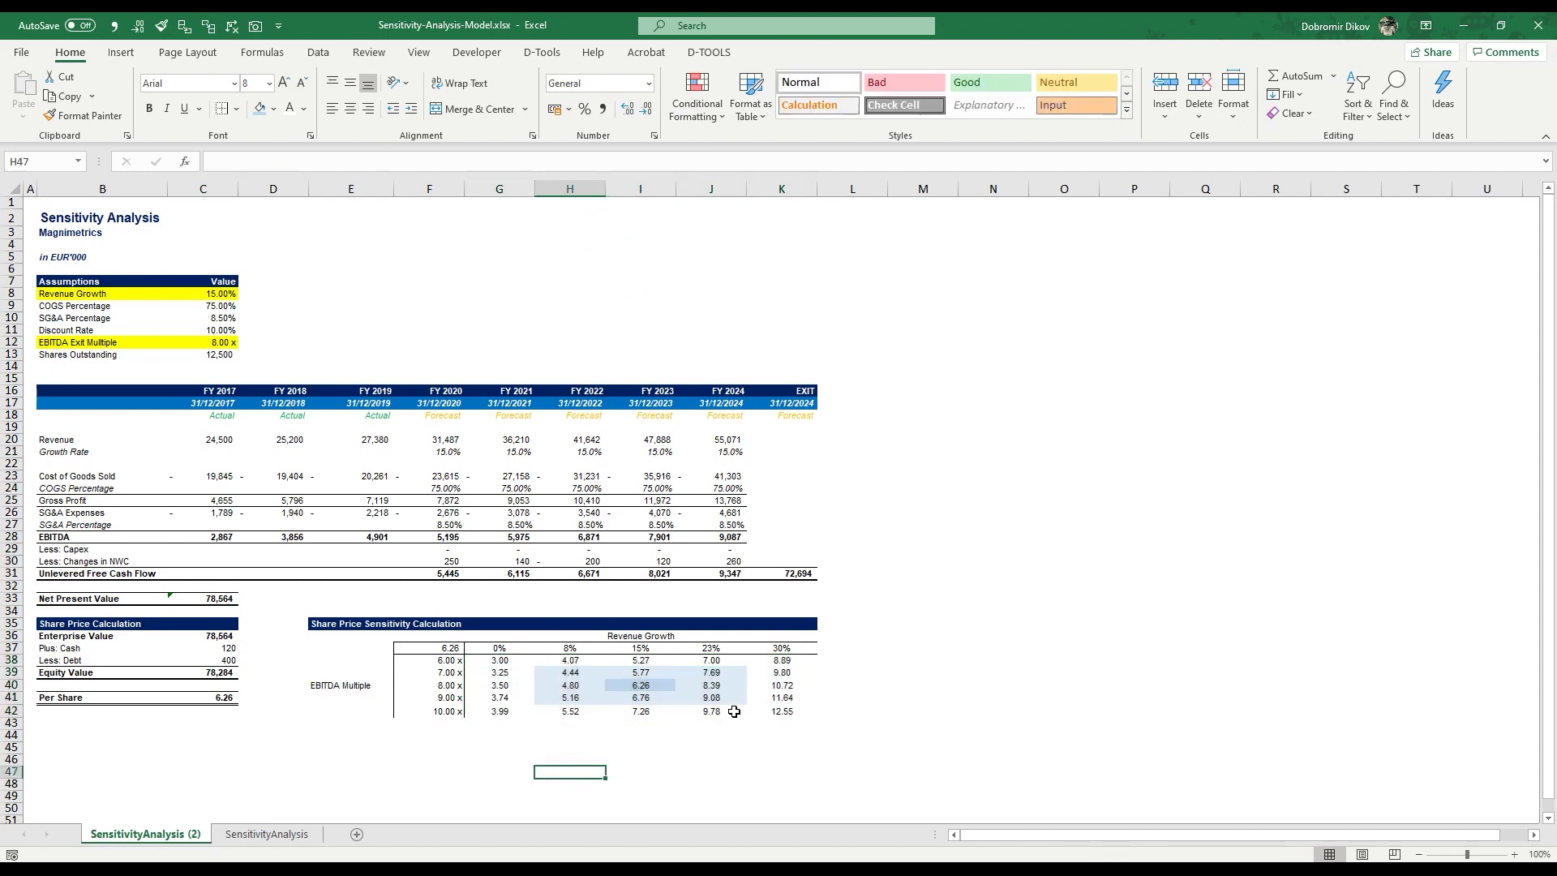